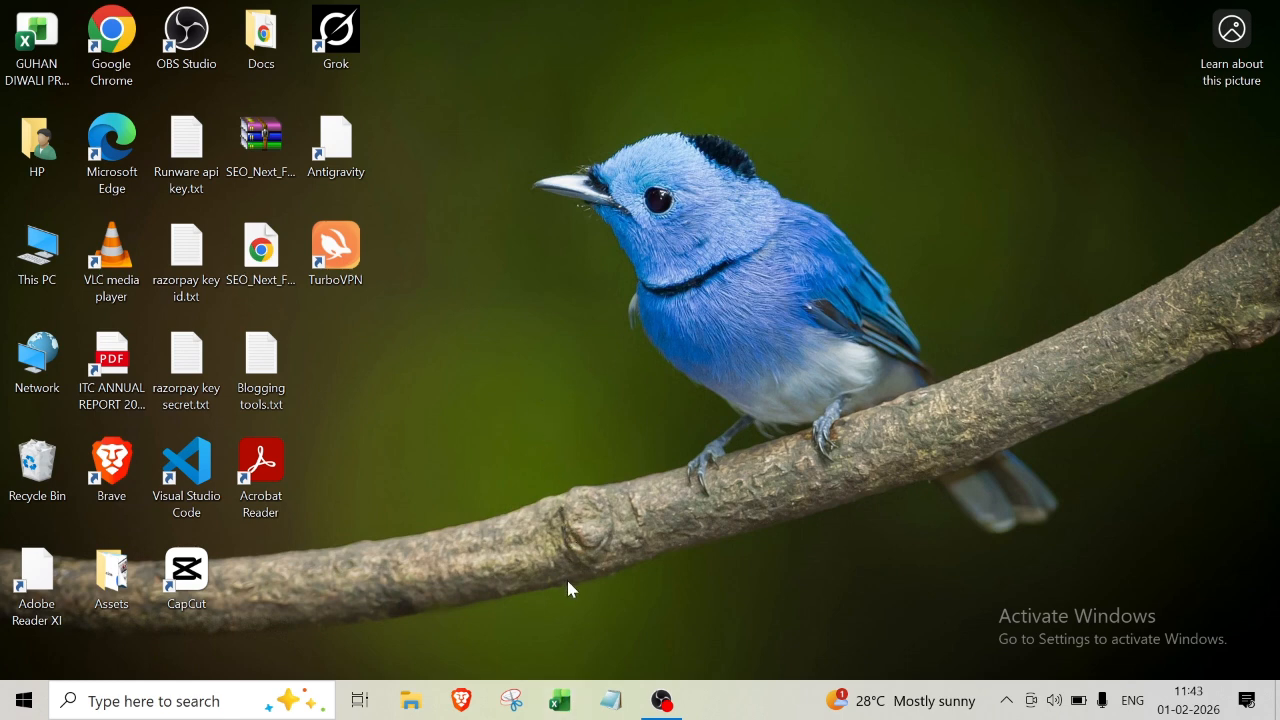
Step: Open named_ranges_practice_dataset.xlsx in Excel, view the Employee_Data sheet and return to Sales_Data
click(561, 701)
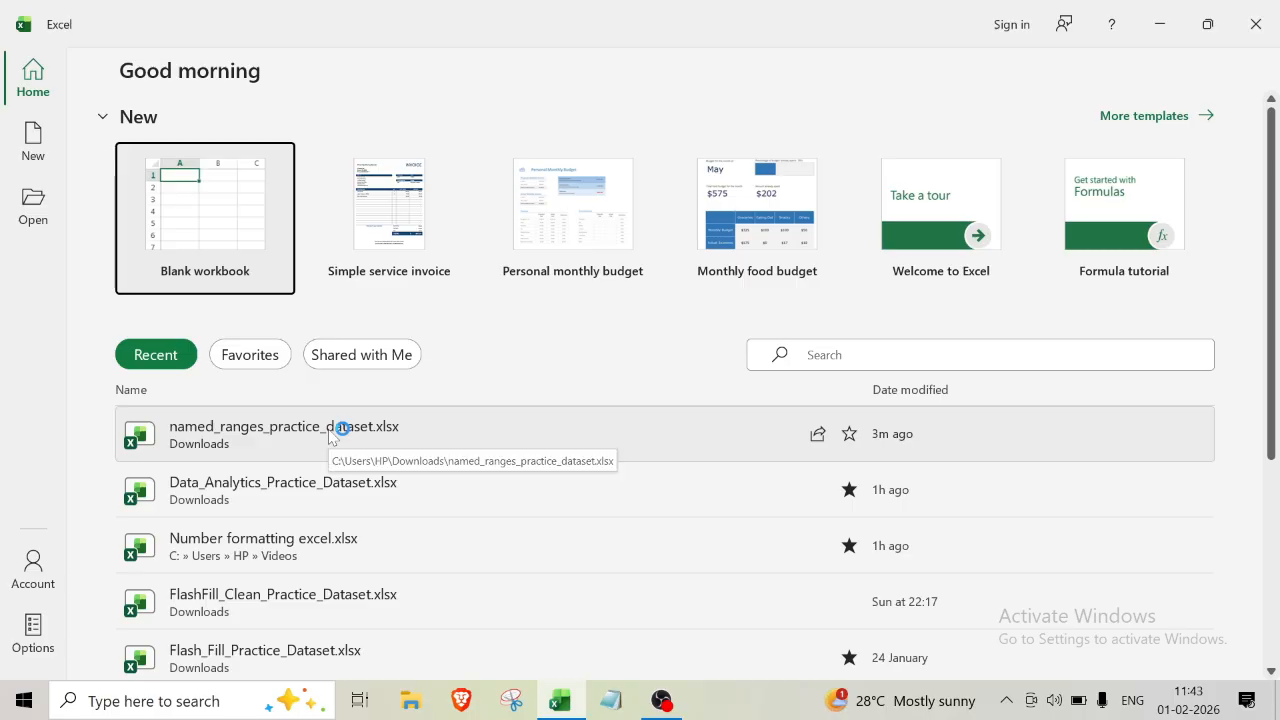
click(337, 428)
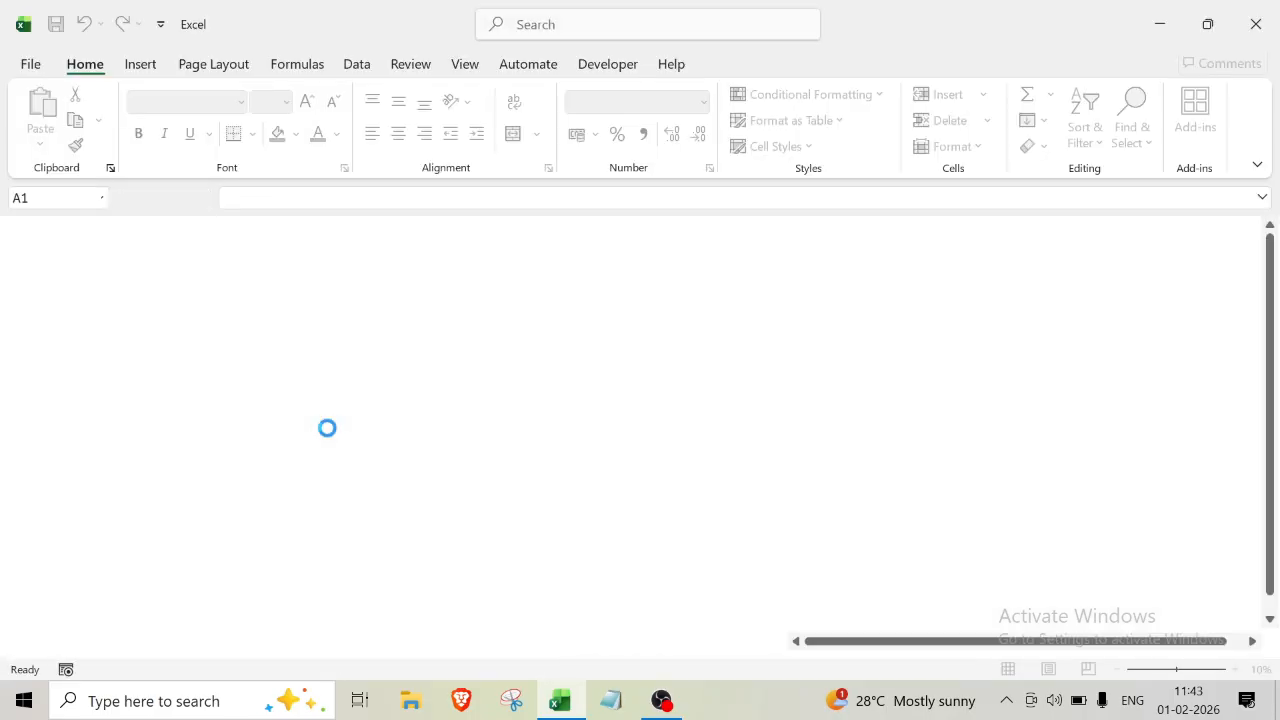
click(142, 496)
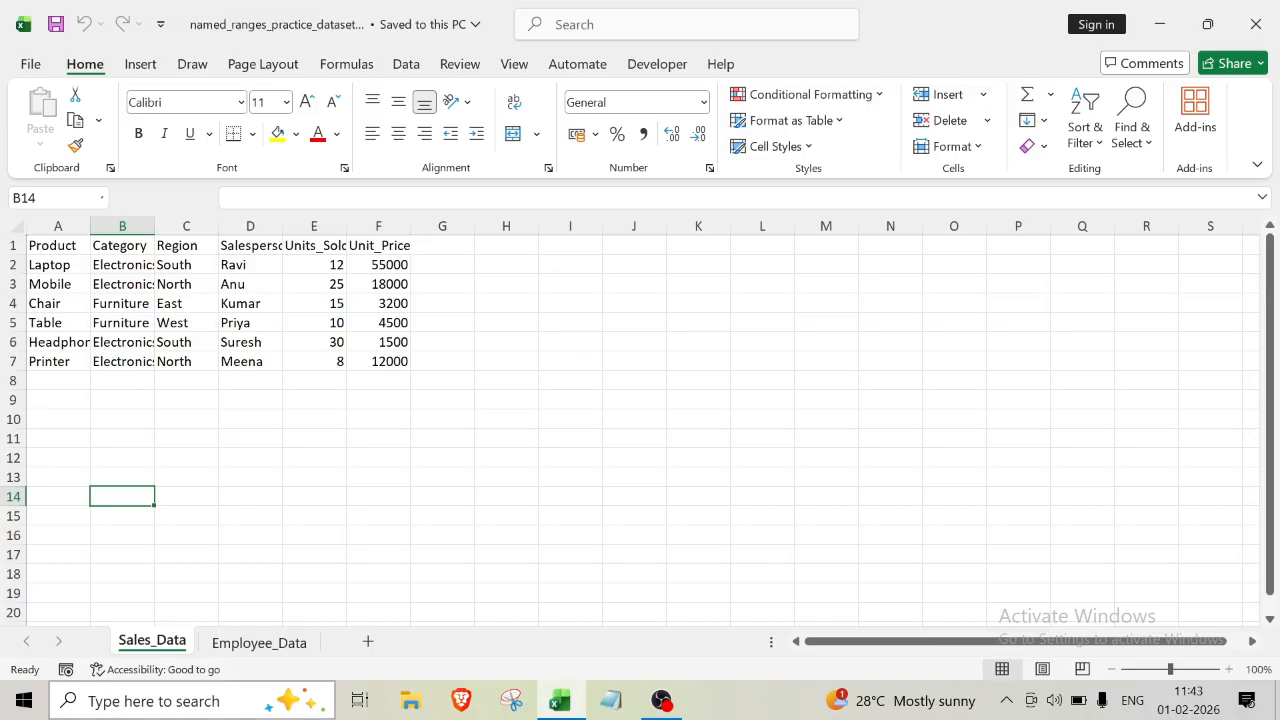
click(252, 646)
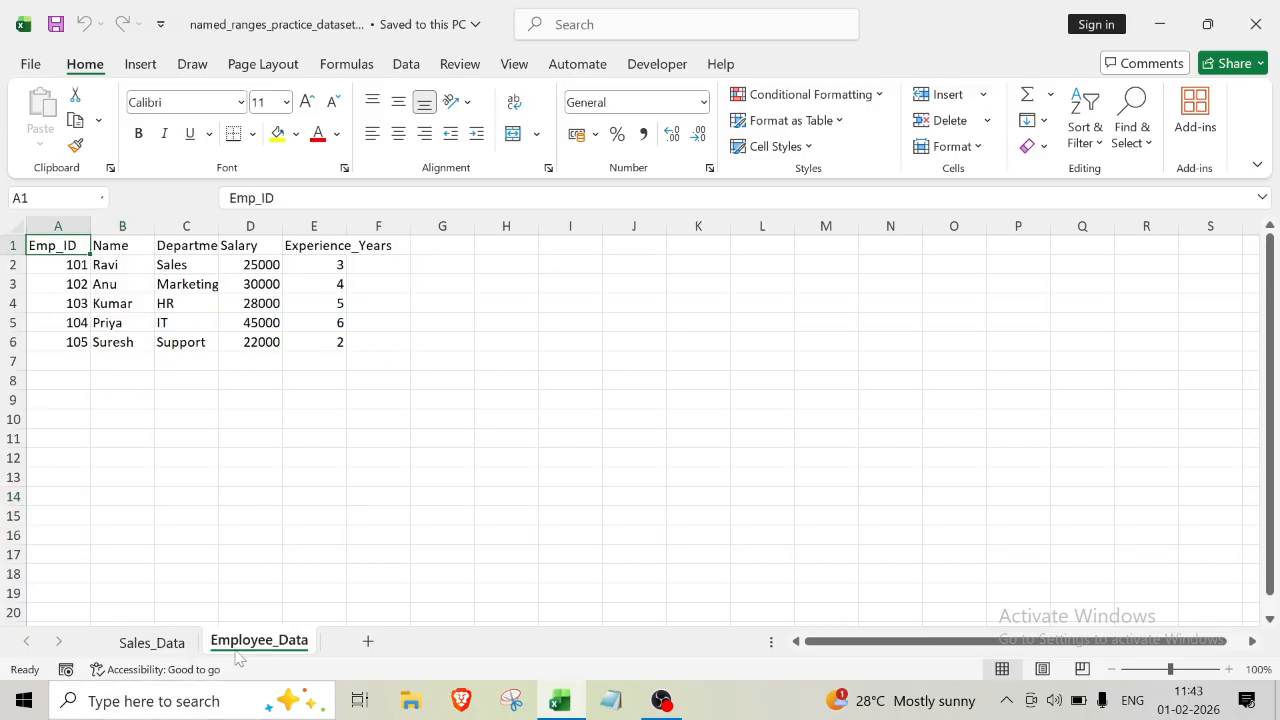
click(156, 648)
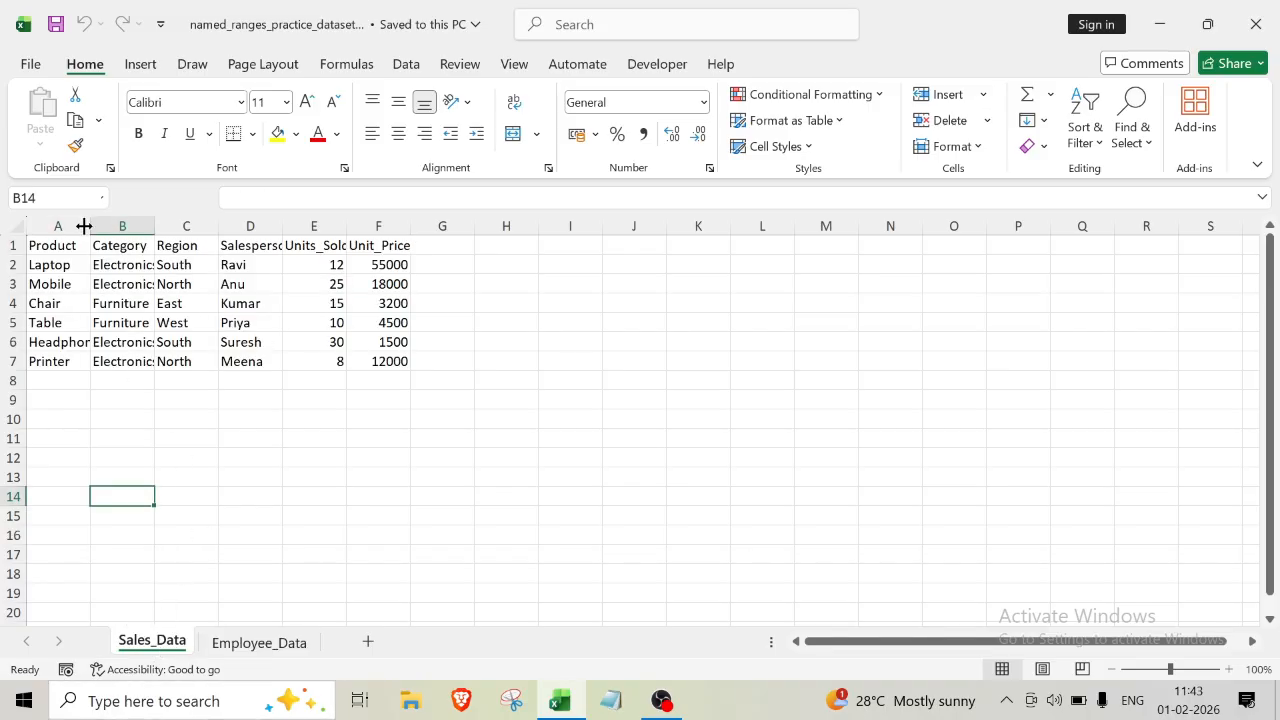
Step: Widen column A to show the full product names and auto-fit columns B to F on the Sales_Data sheet
drag(90, 218, 106, 218)
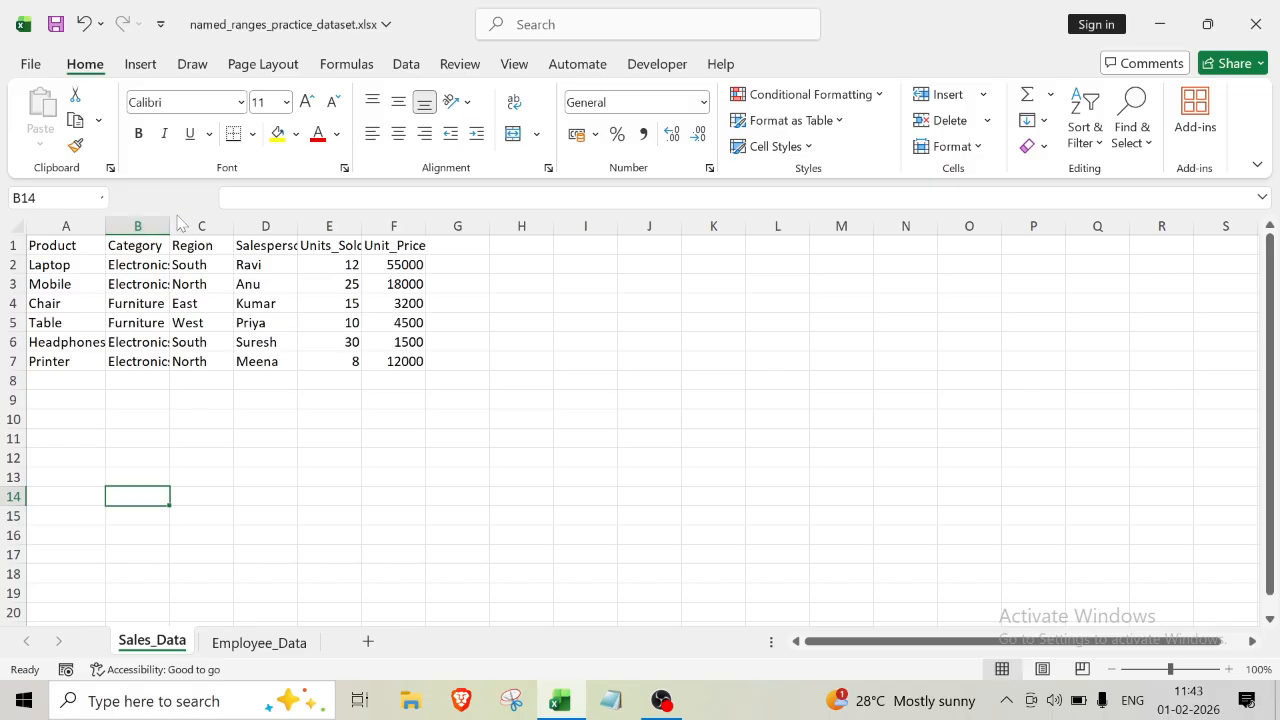
double_click(169, 218)
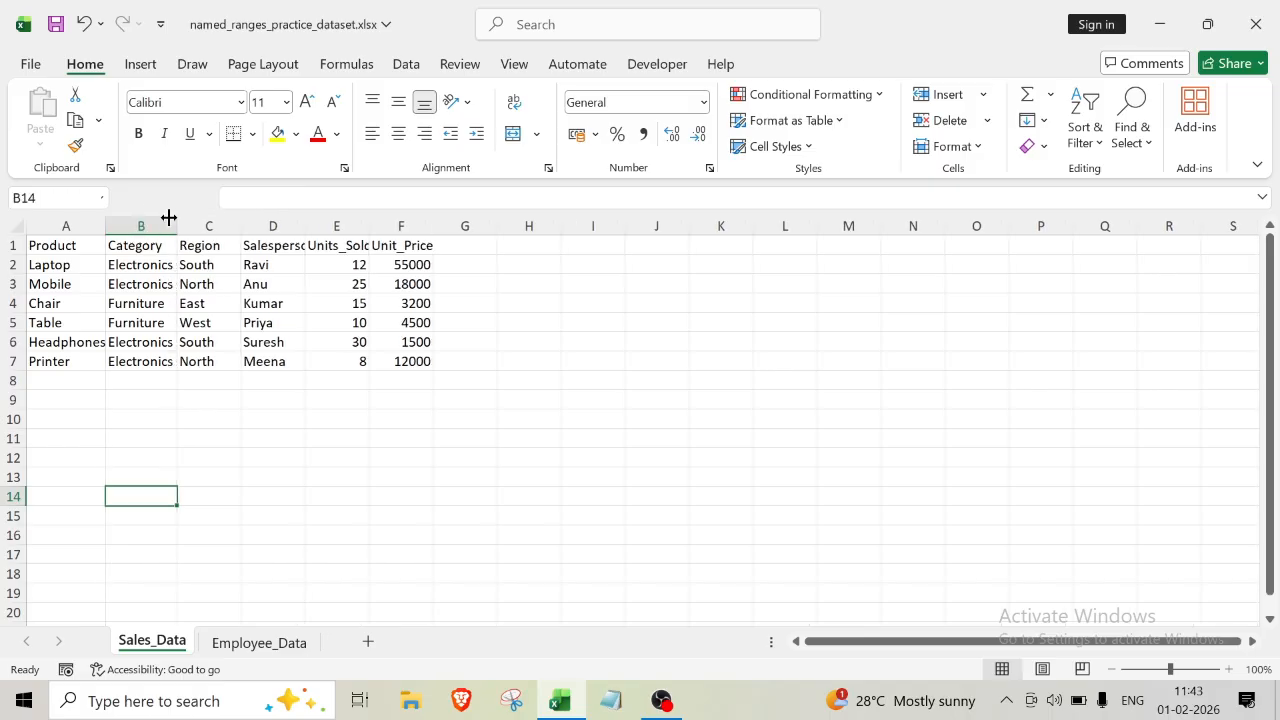
double_click(242, 219)
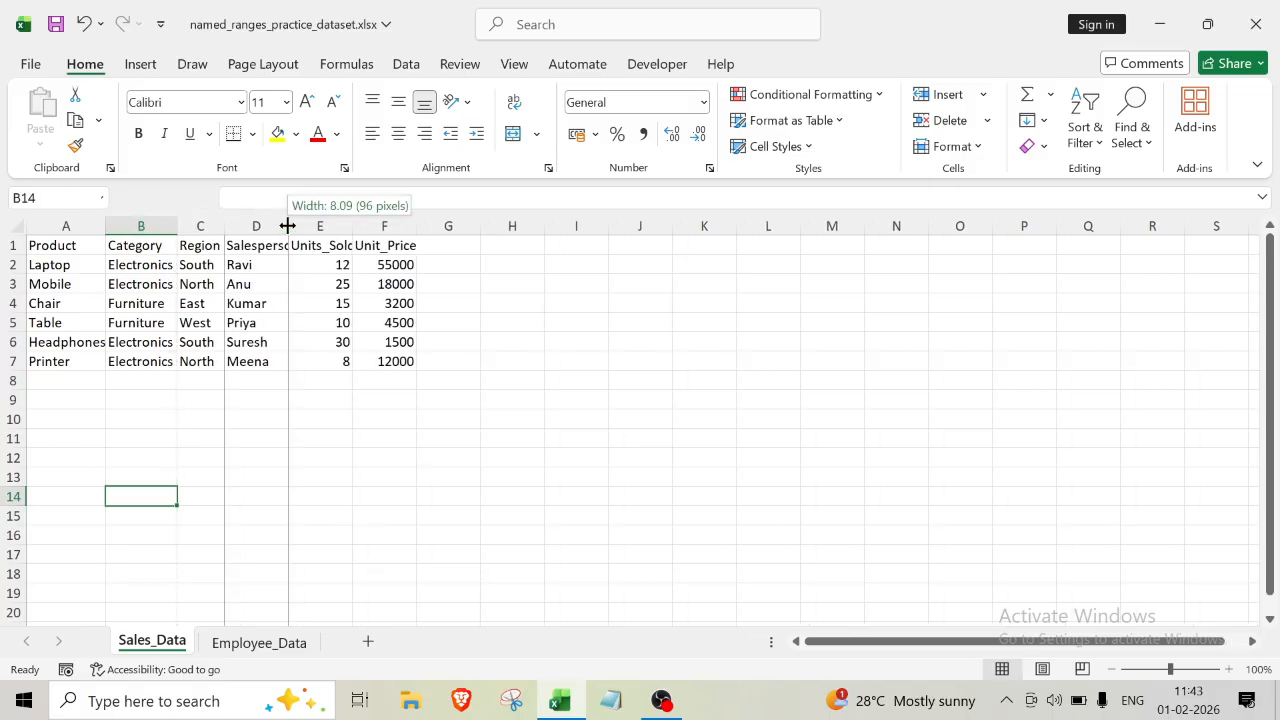
double_click(288, 219)
double_click(366, 219)
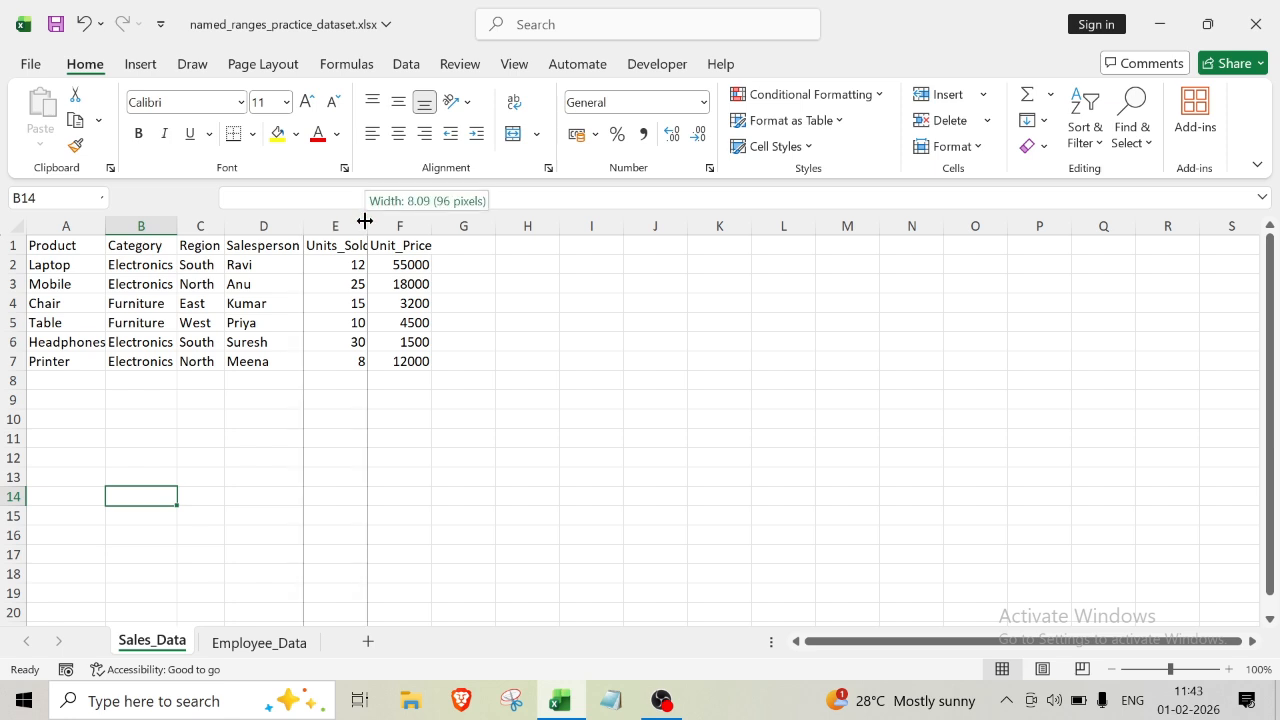
double_click(440, 220)
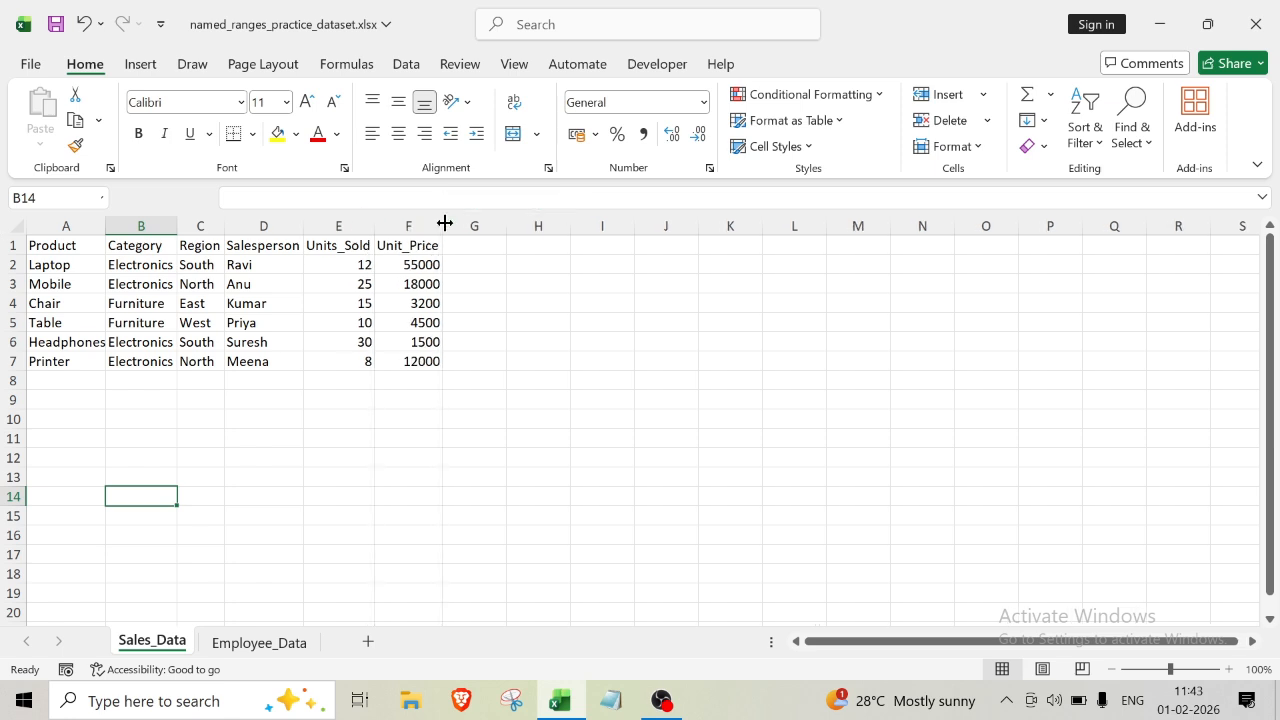
click(462, 477)
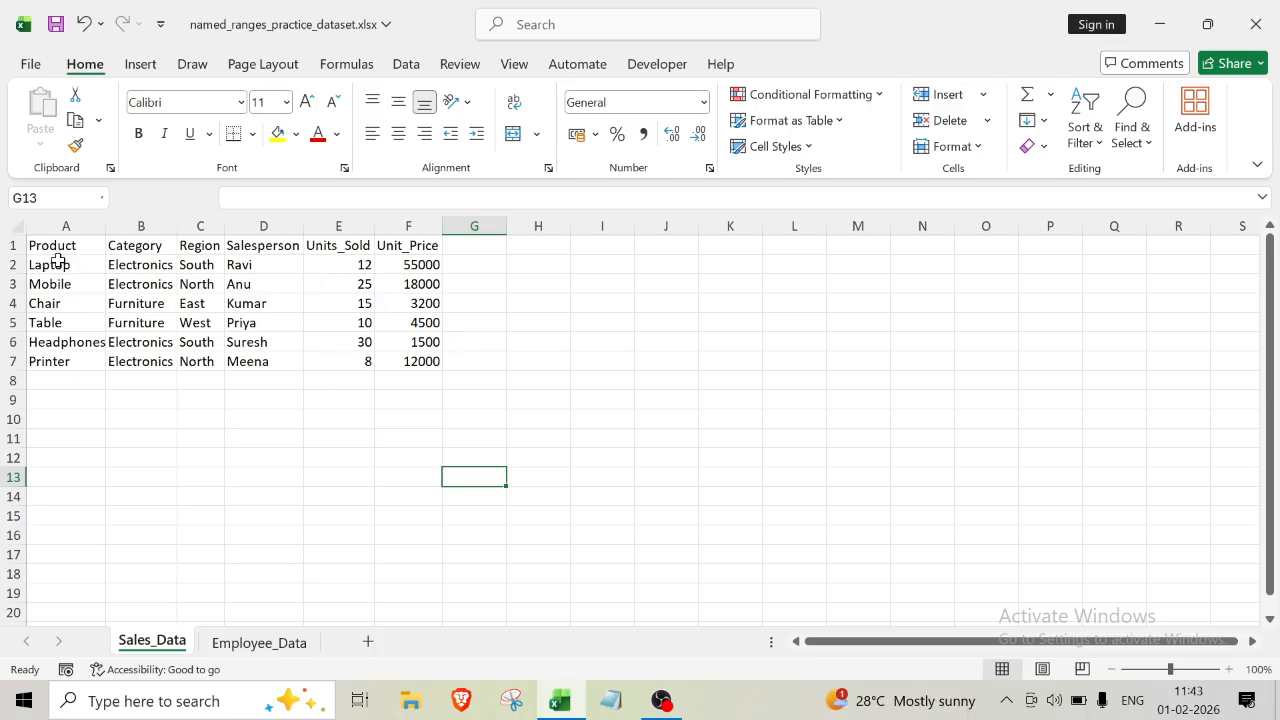
click(74, 434)
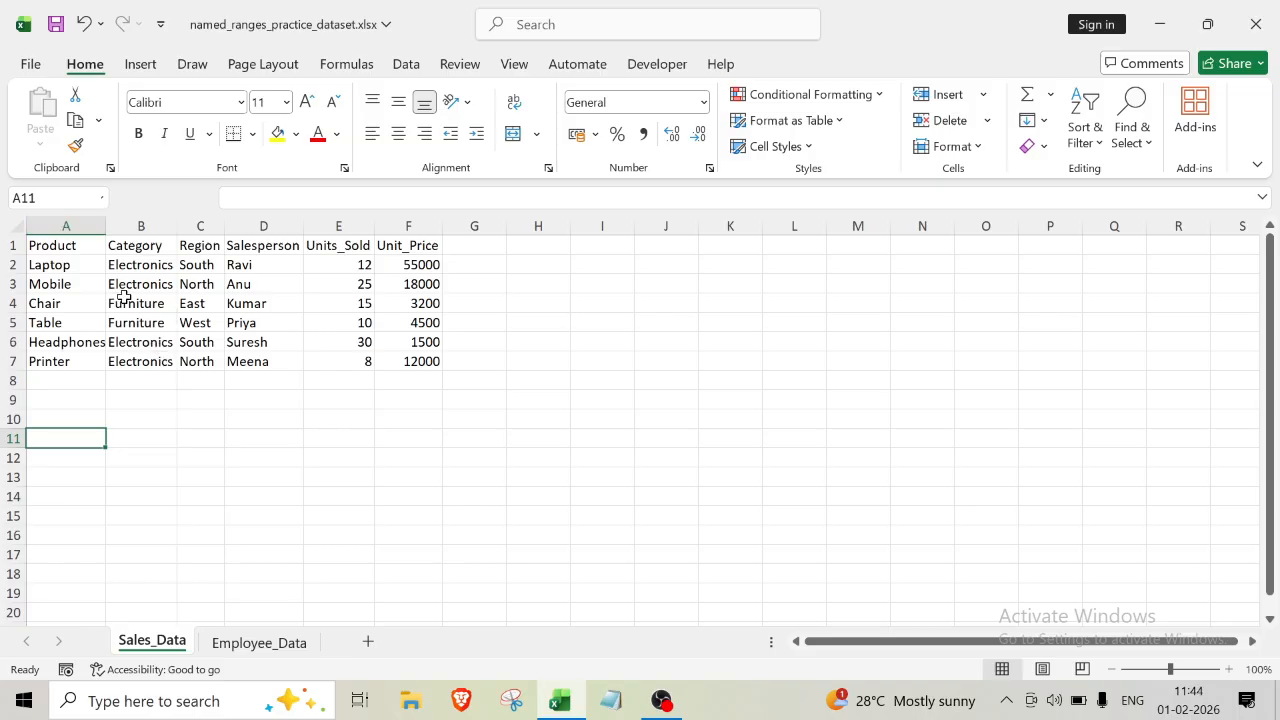
Step: Define the named range Product for the whole of column A and reselect the column to check its name
click(52, 225)
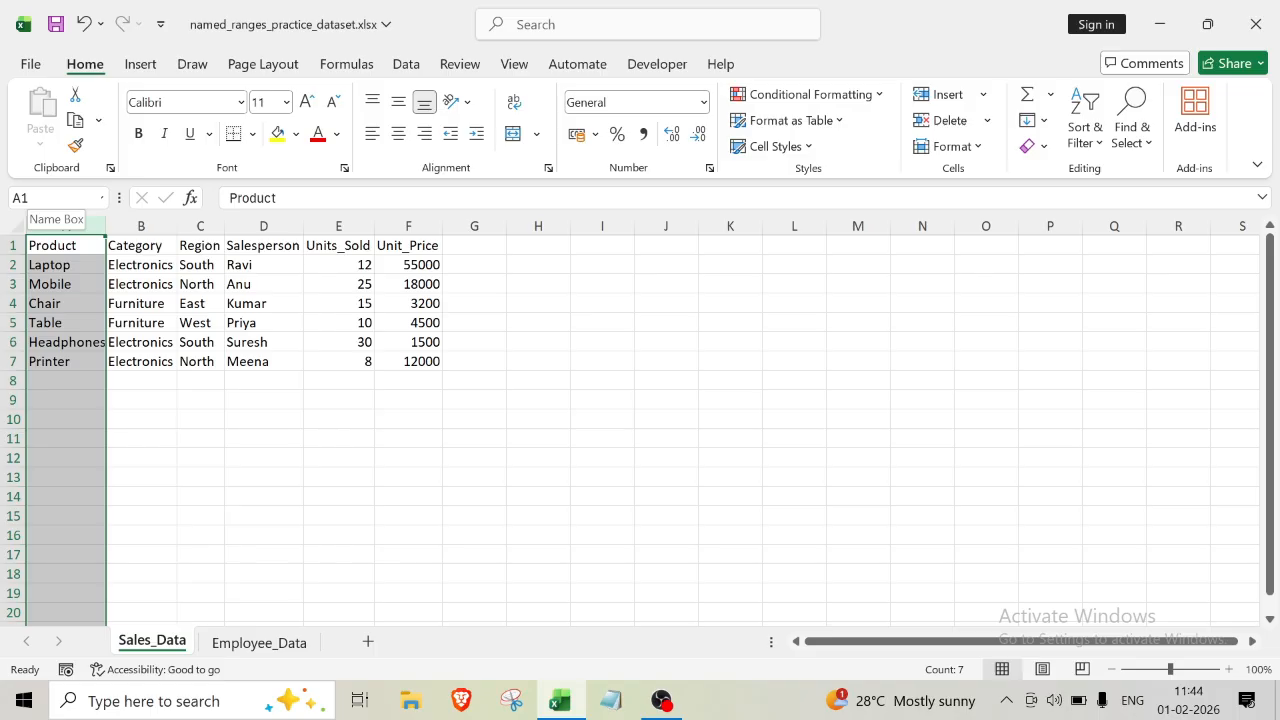
click(50, 198)
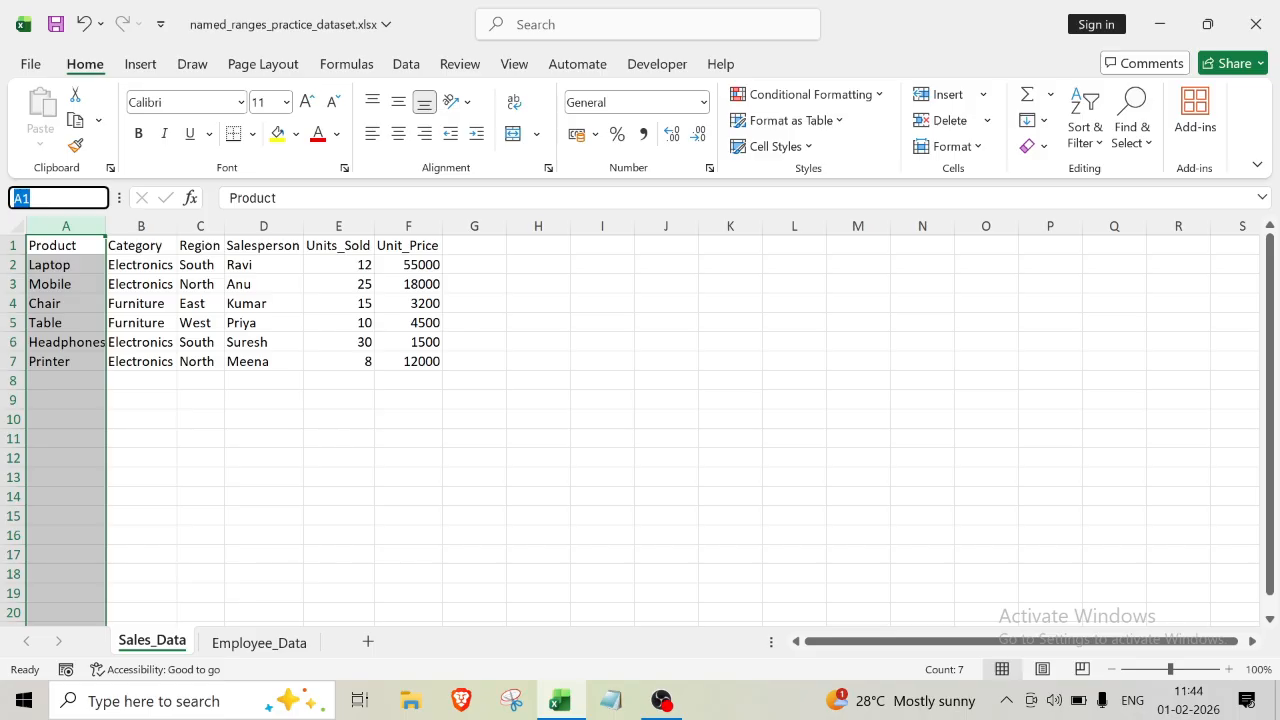
text(Product)
key(Return)
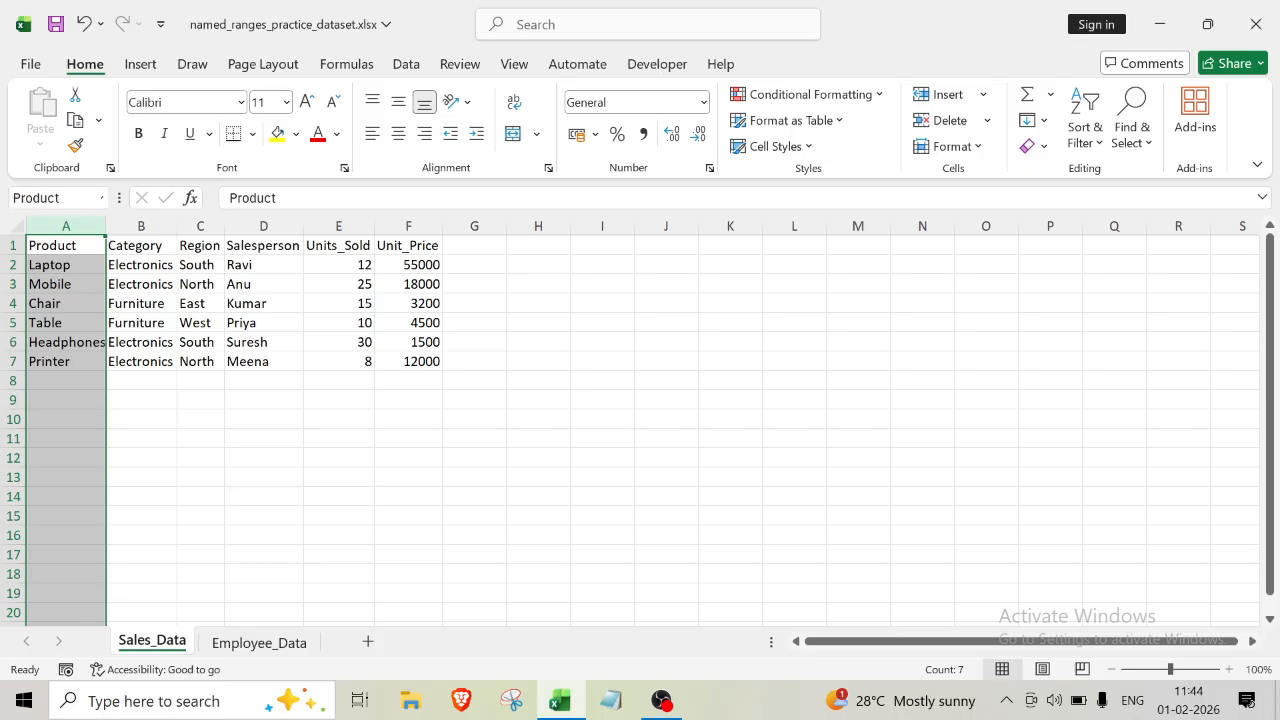
click(206, 458)
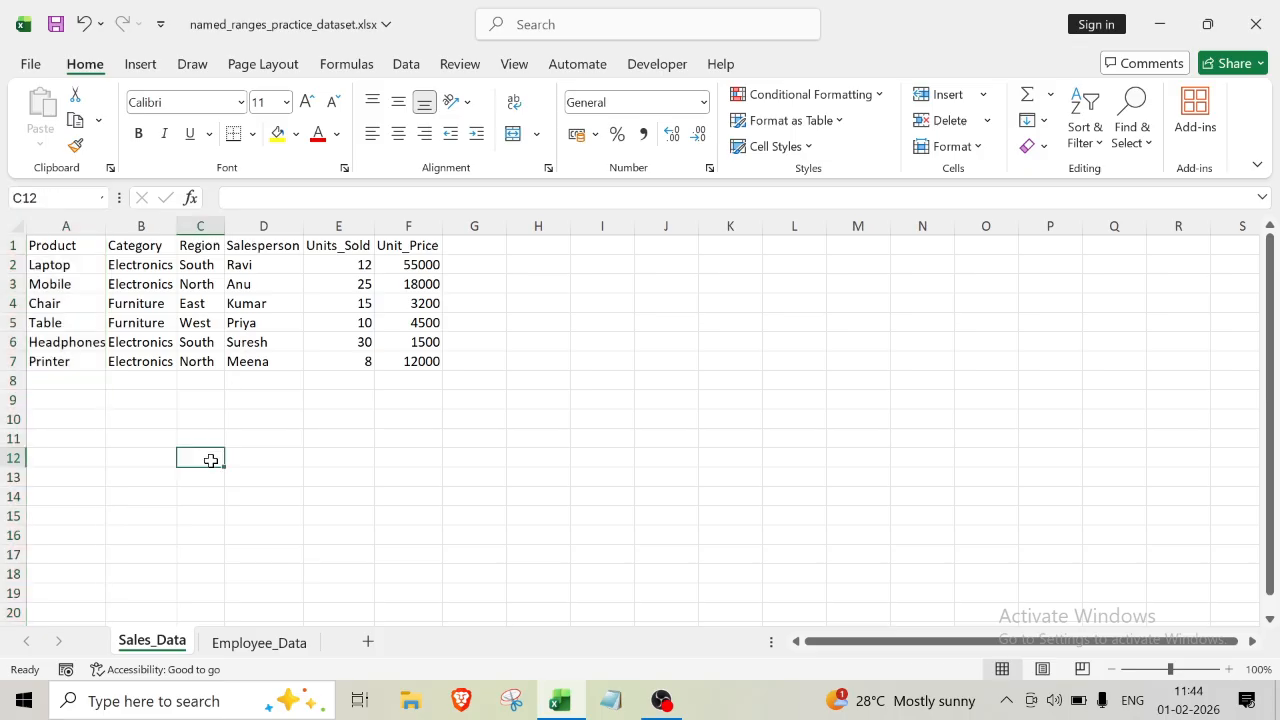
click(70, 224)
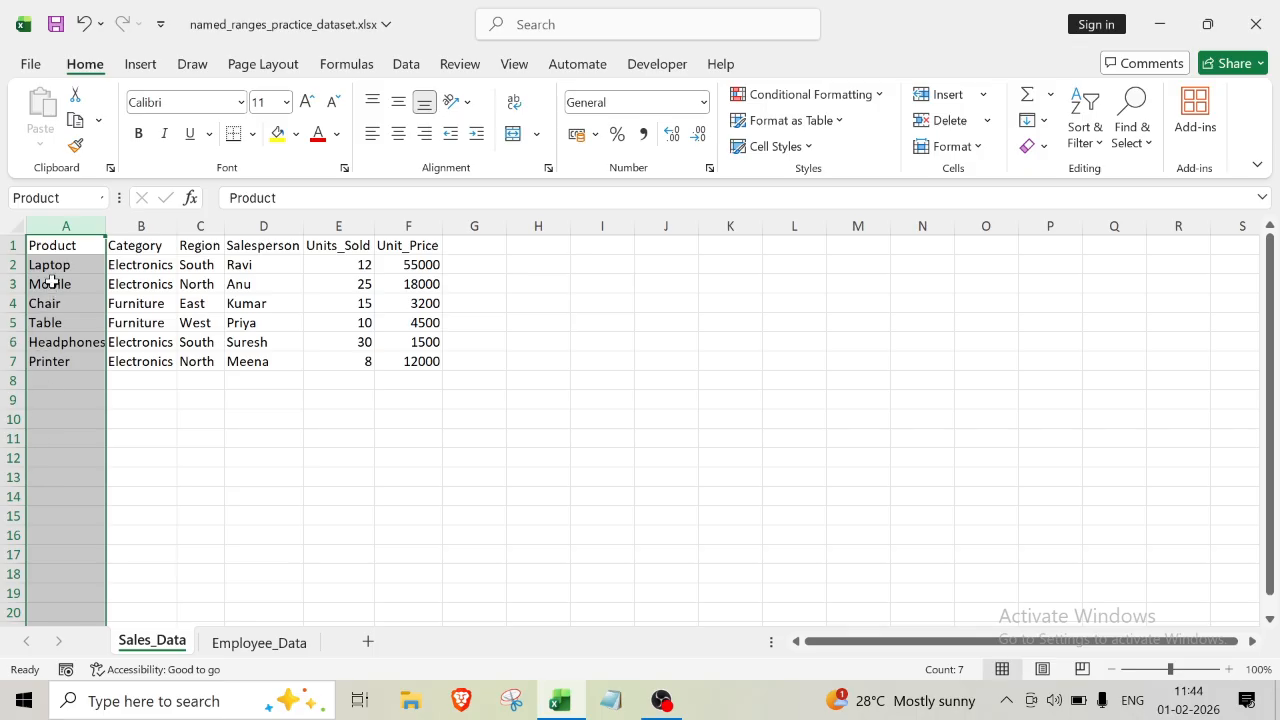
click(168, 405)
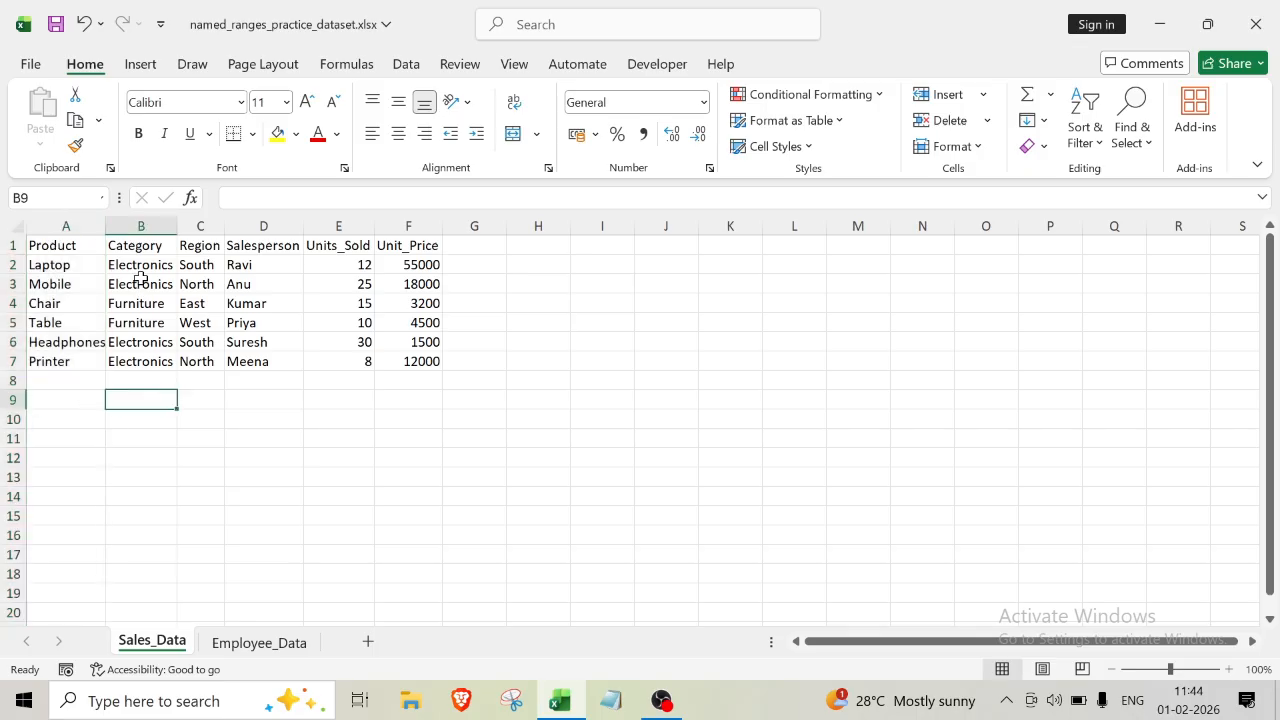
Step: Define the named range Category for the whole of column B and reselect the column to check its name
click(141, 228)
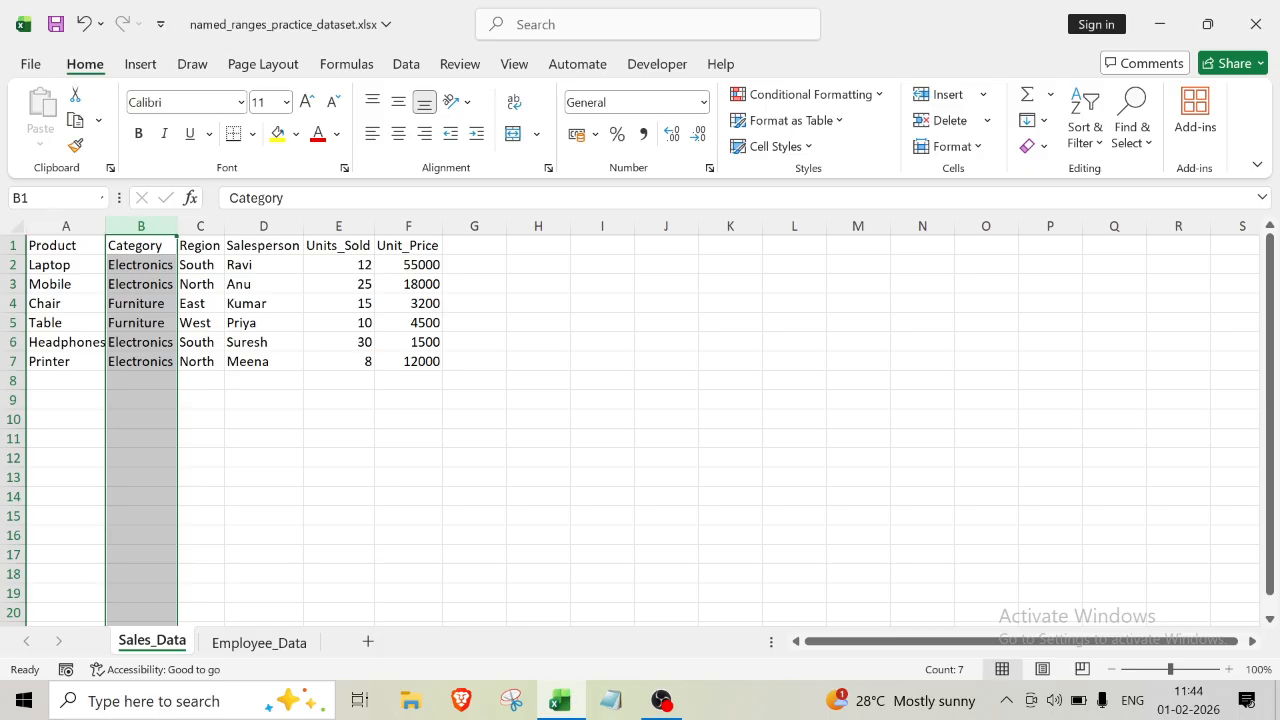
click(63, 226)
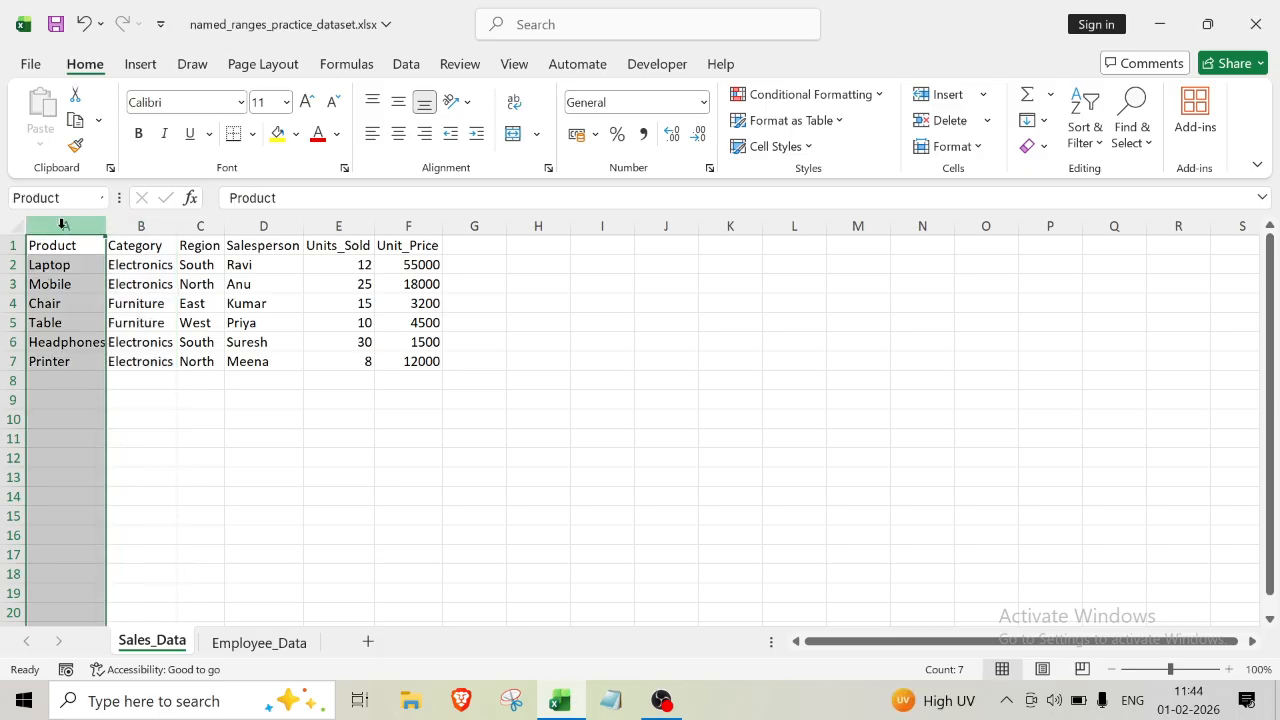
click(155, 224)
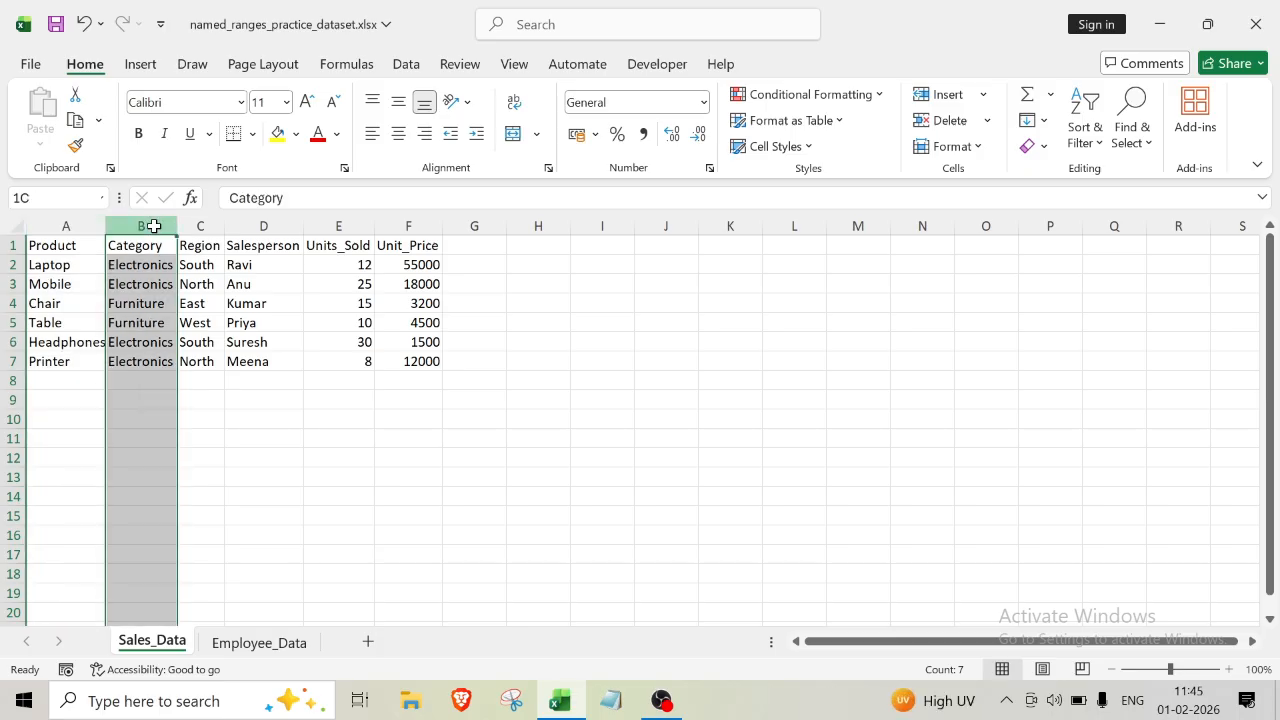
click(54, 198)
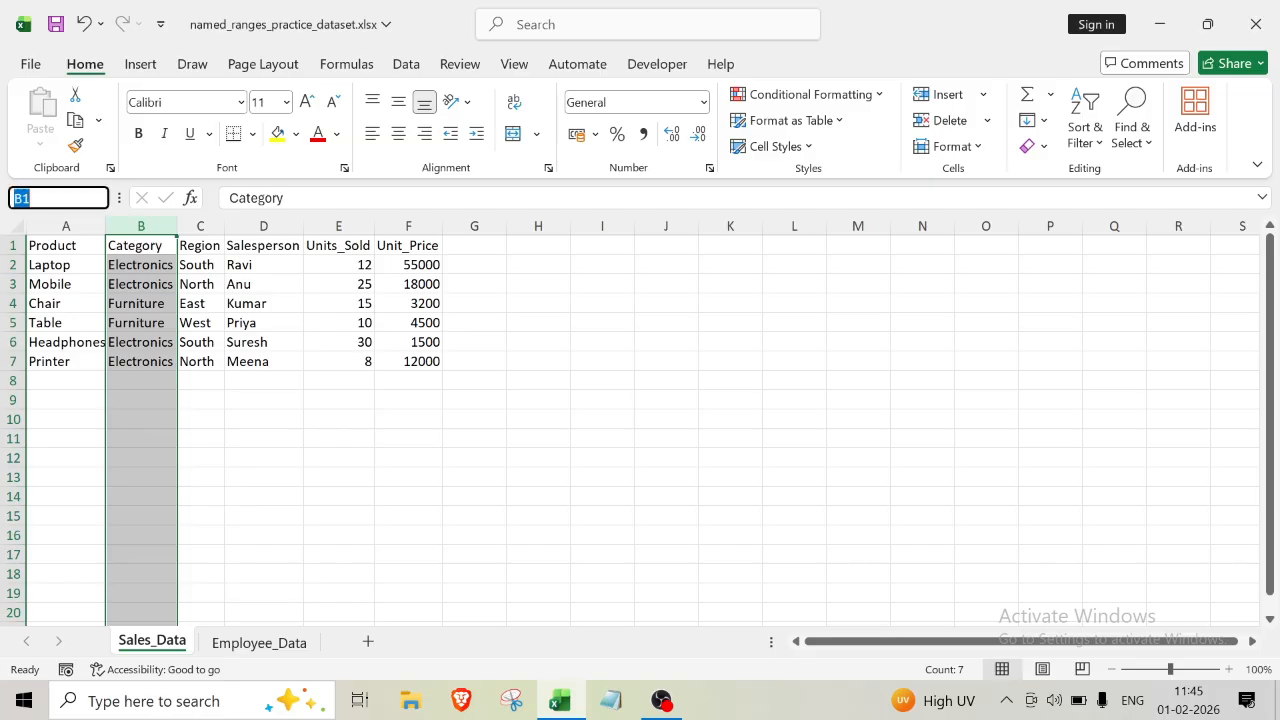
key(BackSpace)
text(Catr)
key(BackSpace)
text(egory)
key(Return)
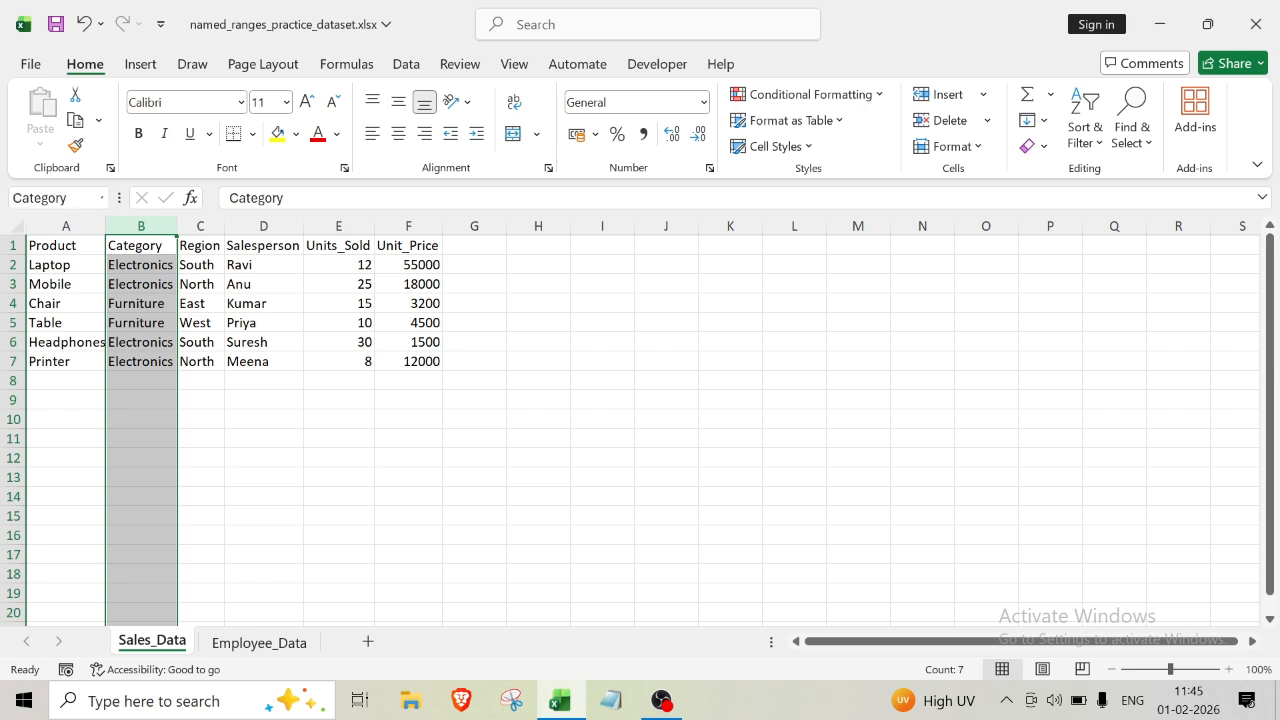
click(212, 402)
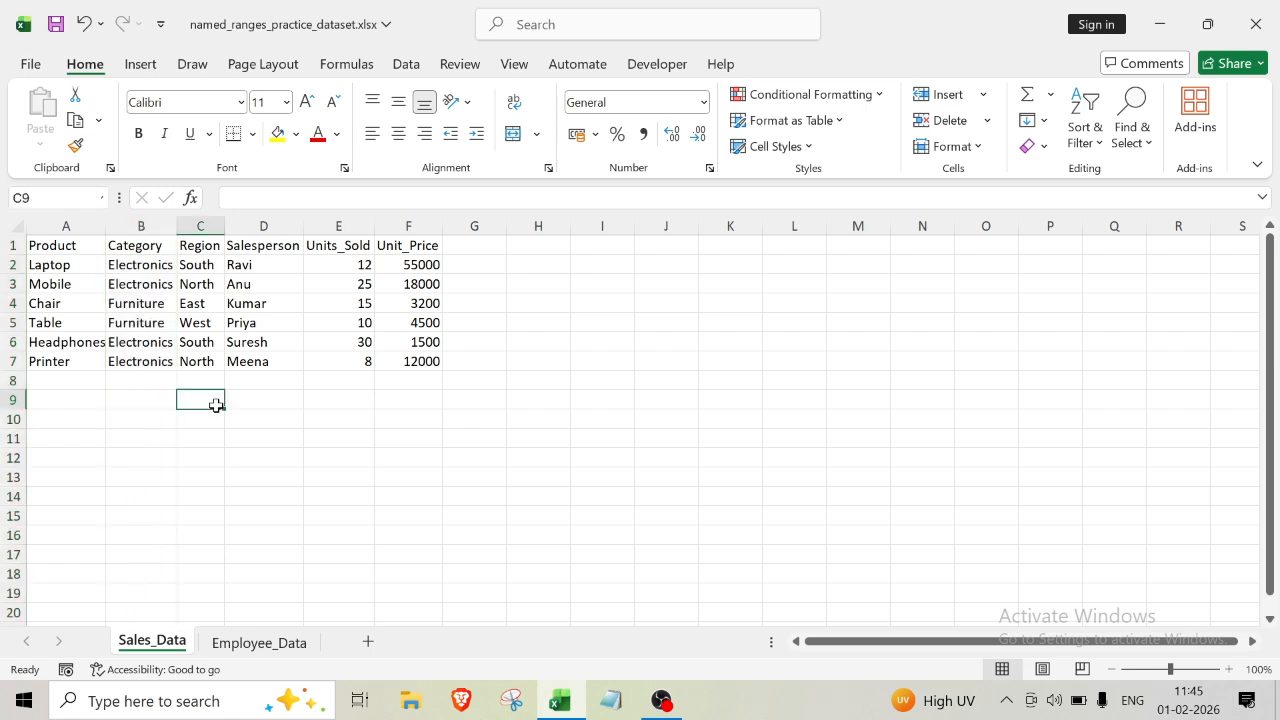
click(165, 226)
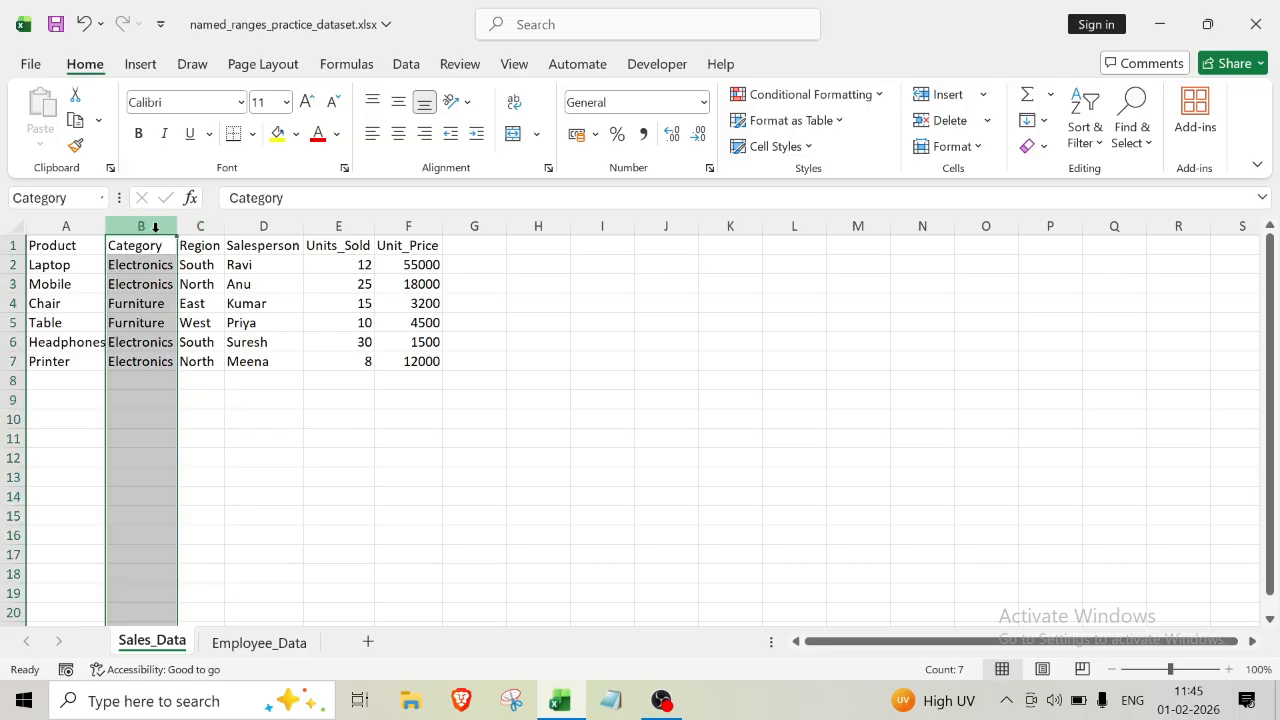
Step: Try to name the whole of column C "Region south"
click(189, 226)
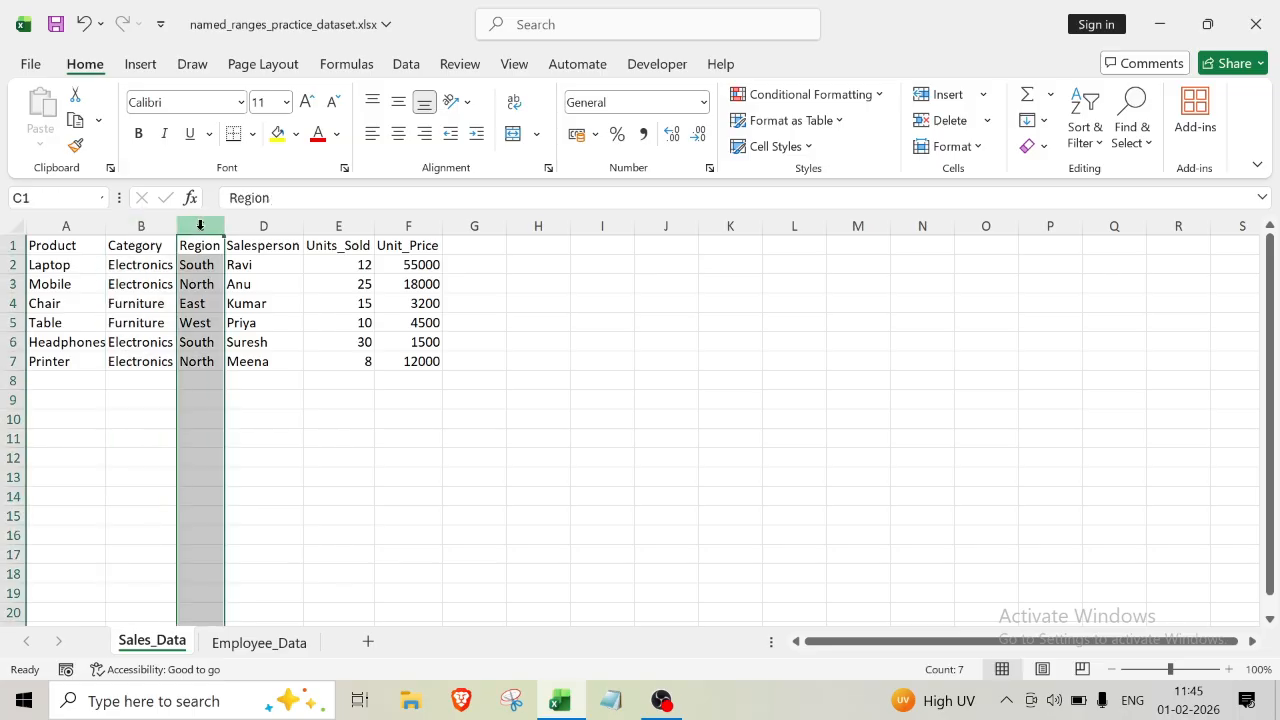
click(56, 198)
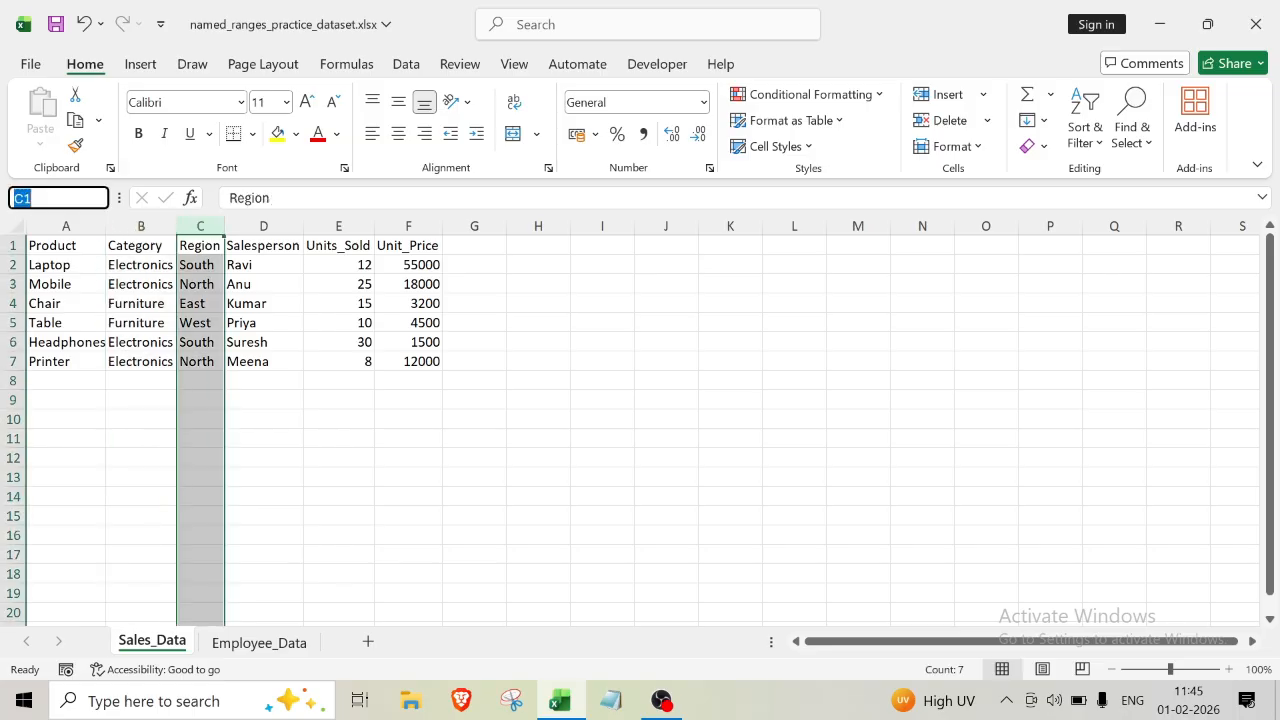
key(BackSpace)
text(Region south)
key(Return)
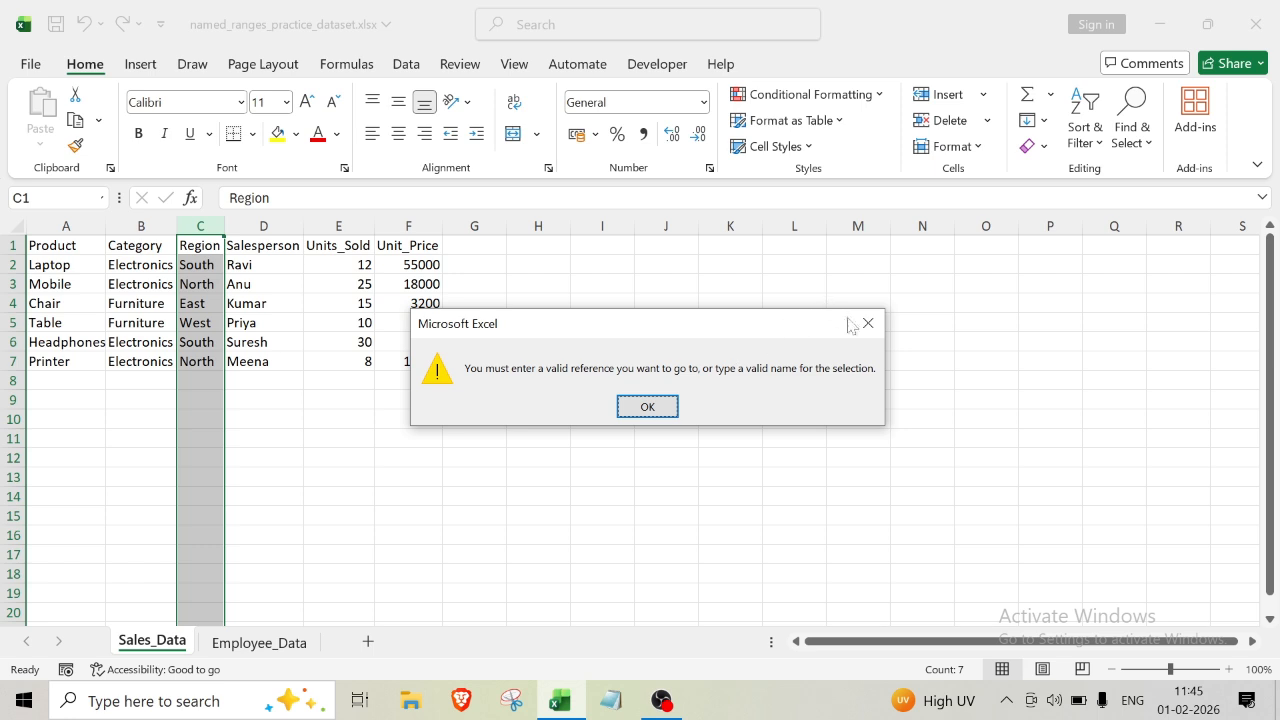
click(649, 407)
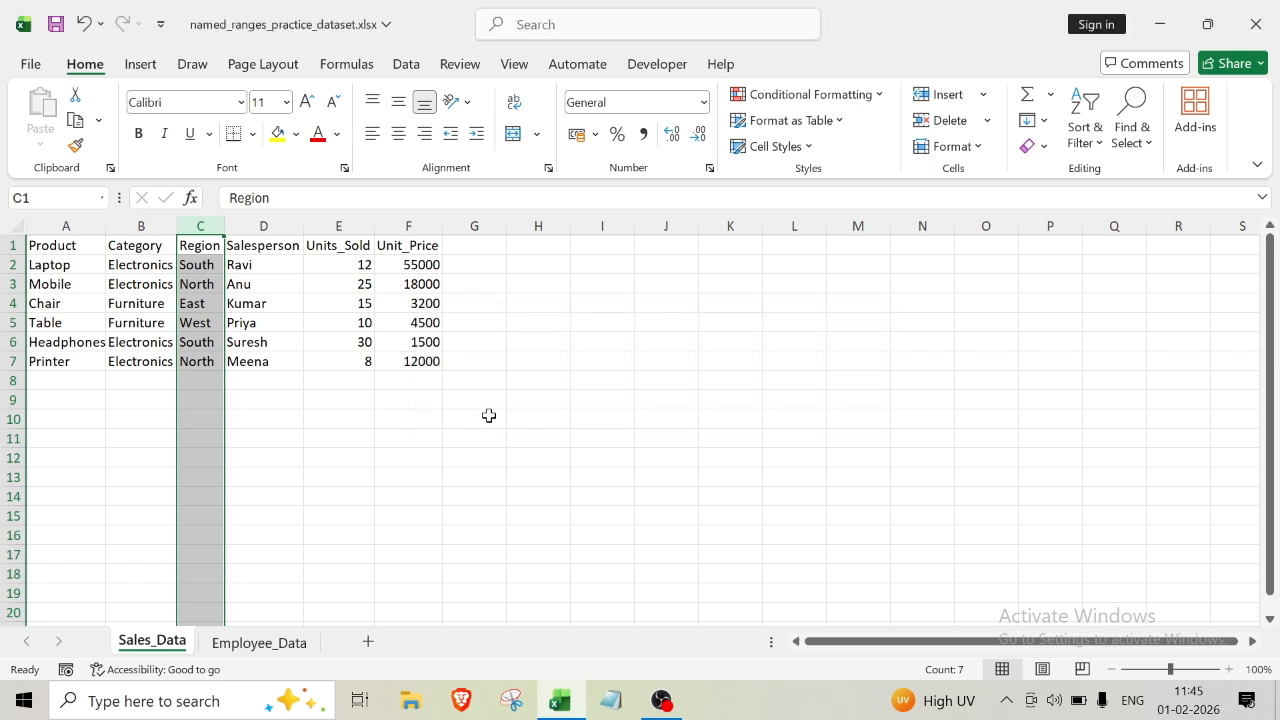
click(327, 453)
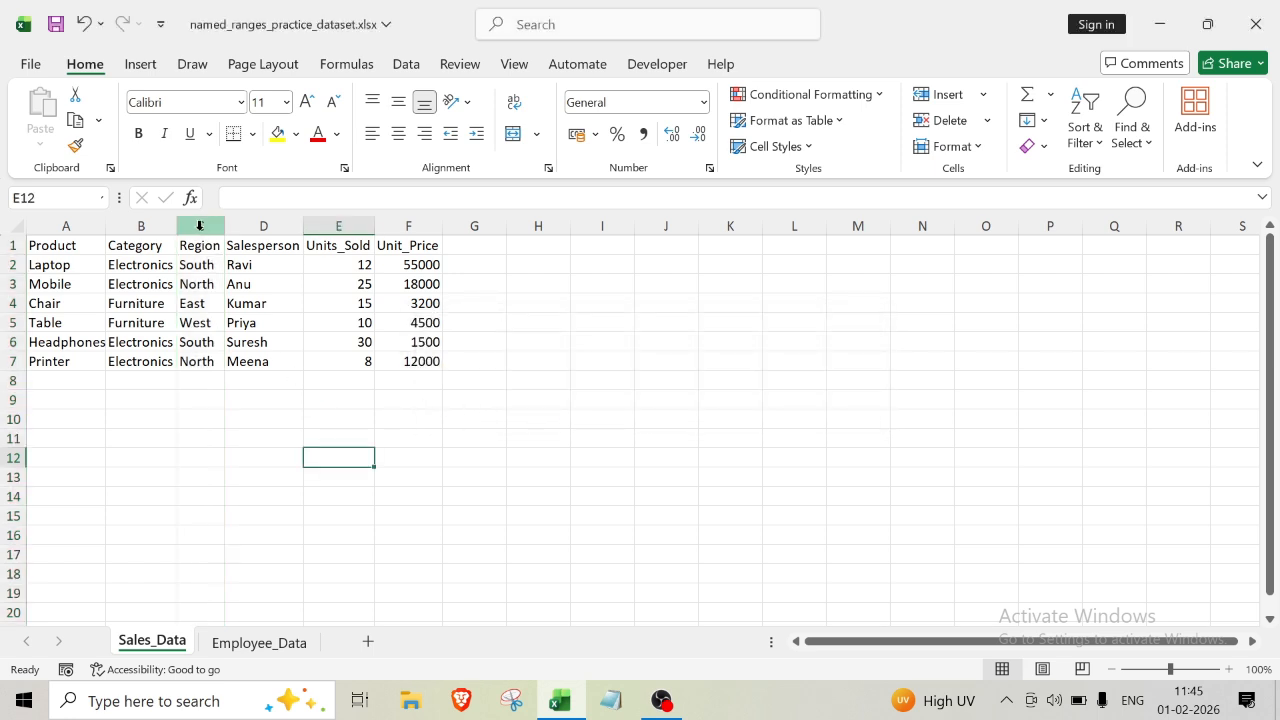
Step: Define the named range Region for the whole of column C
click(199, 226)
click(50, 198)
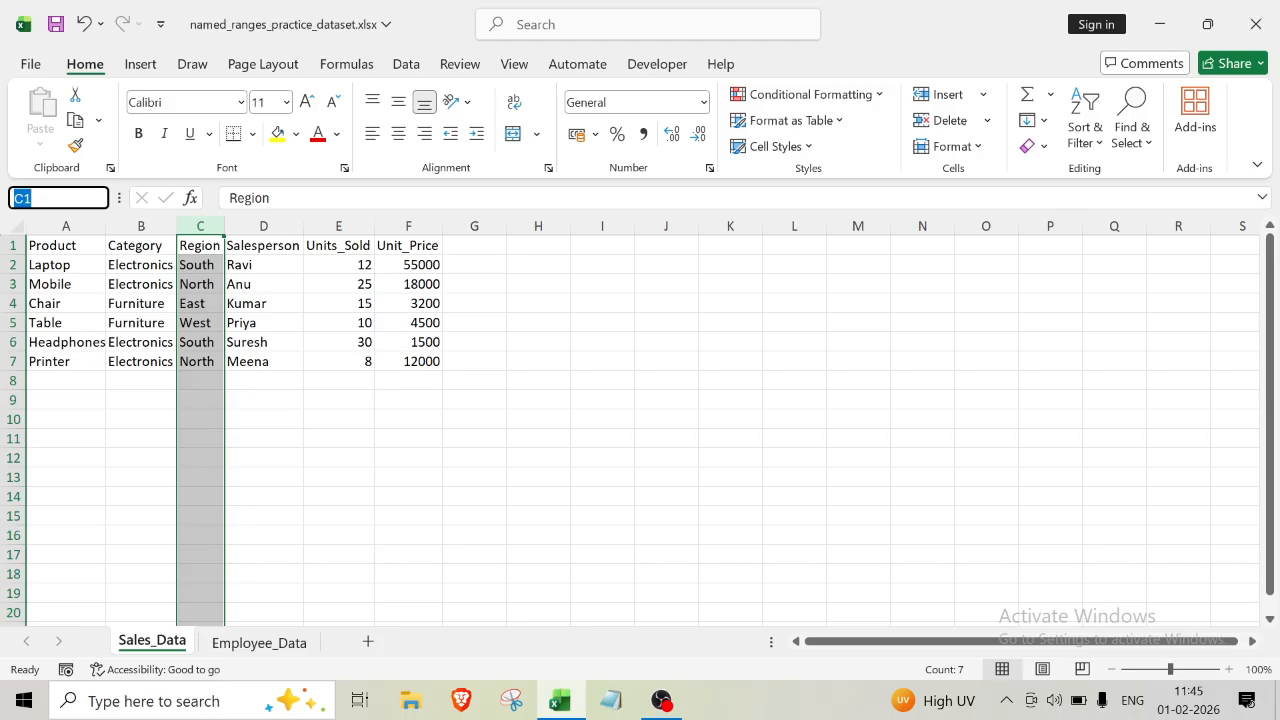
text(Region)
key(Return)
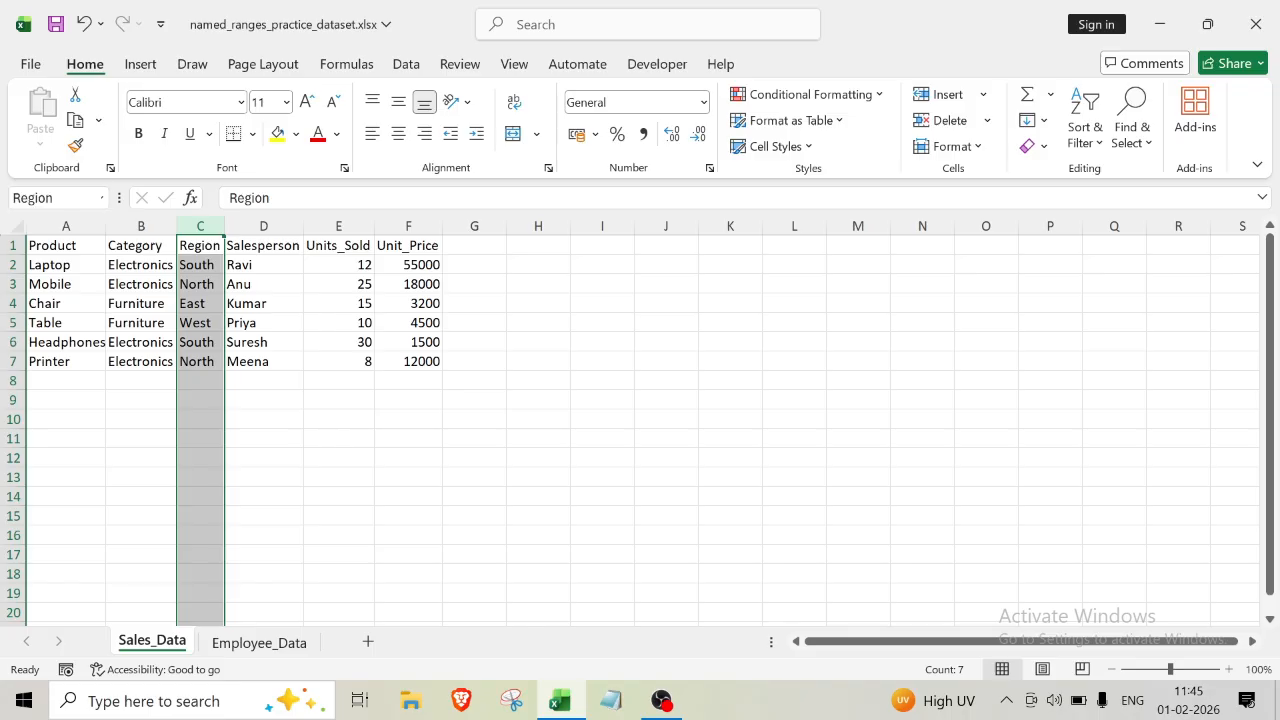
click(293, 459)
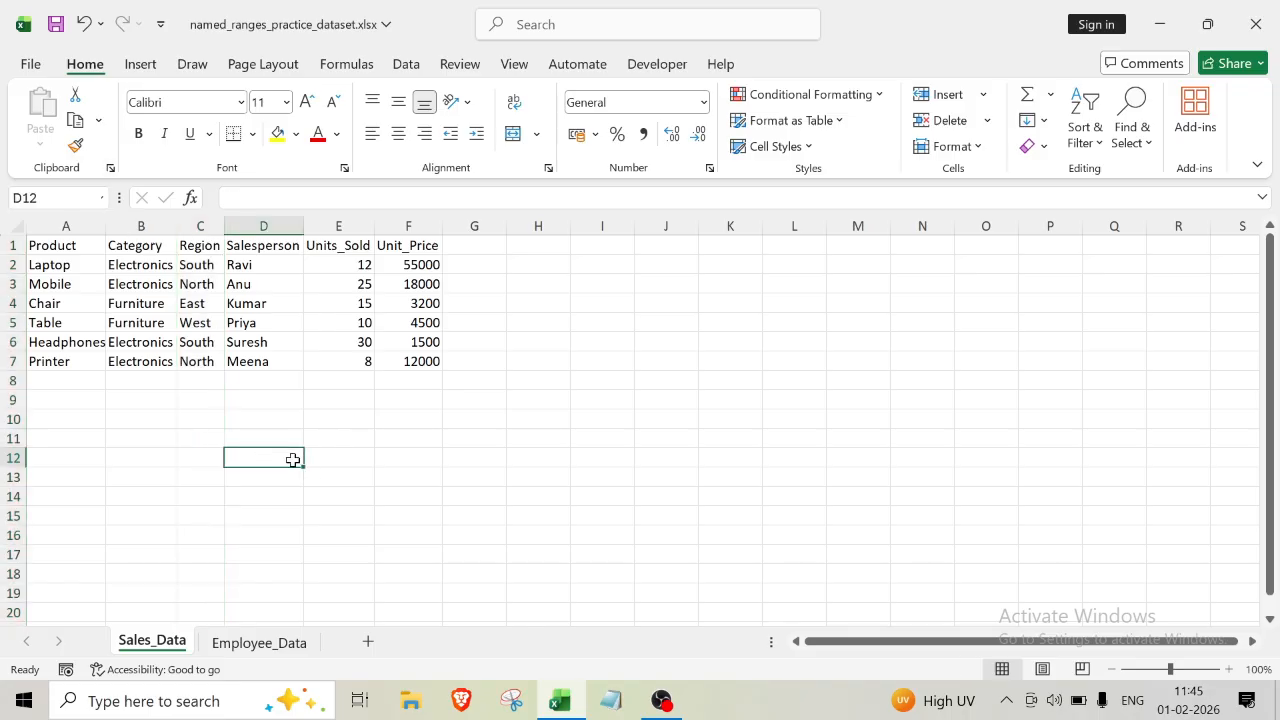
Step: Define the named range Sales_person for the whole of column D
click(263, 227)
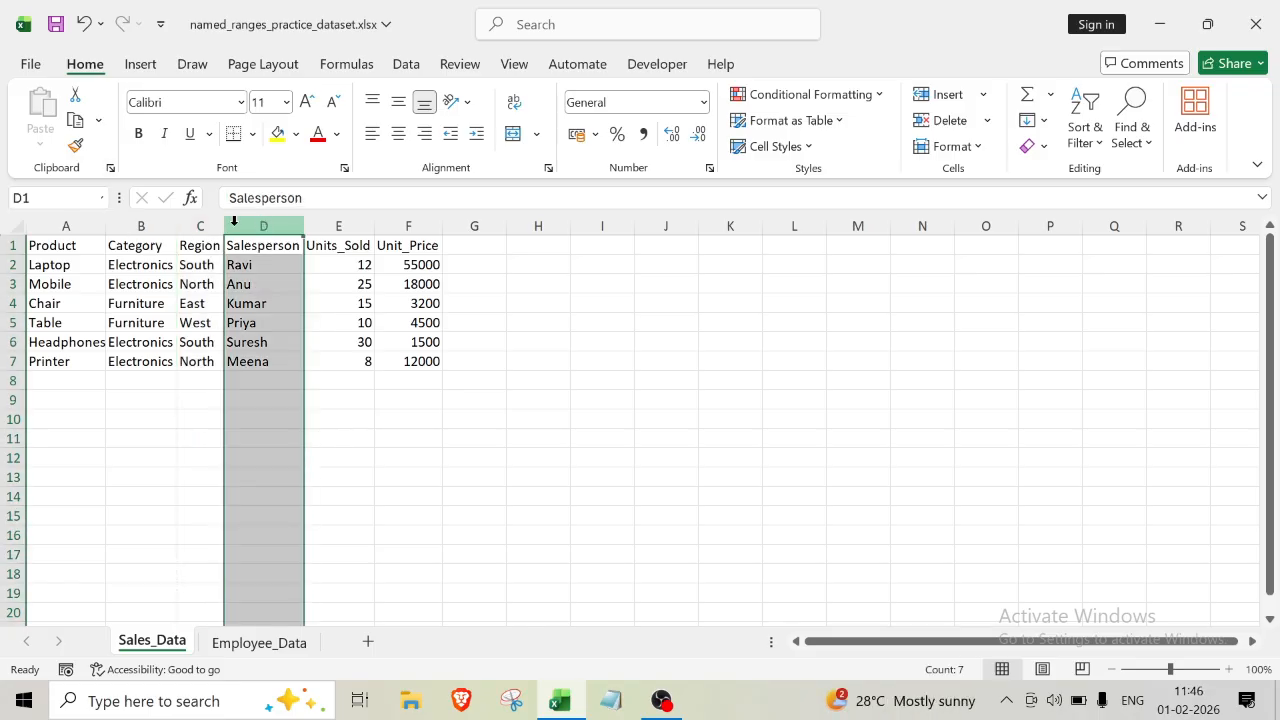
click(68, 192)
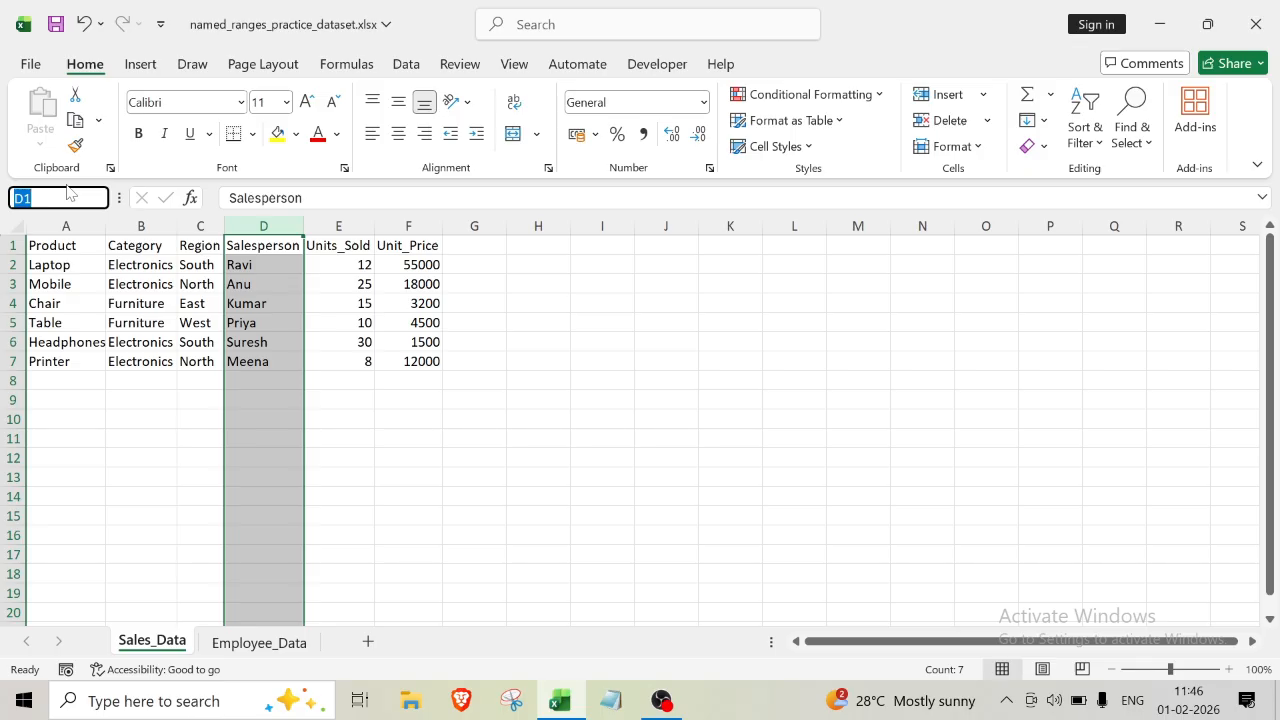
key(BackSpace)
text(S)
text(a)
text(les)
text(_)
text(p)
text(ers)
text(on)
key(Return)
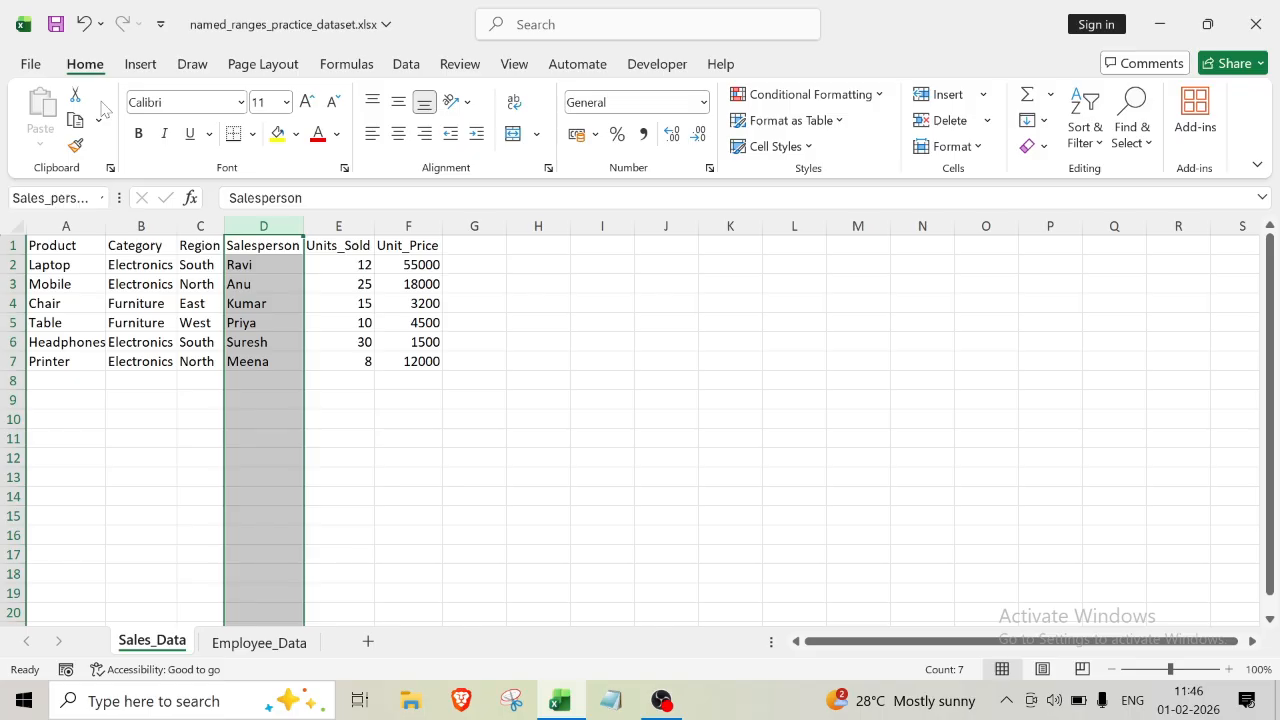
click(334, 454)
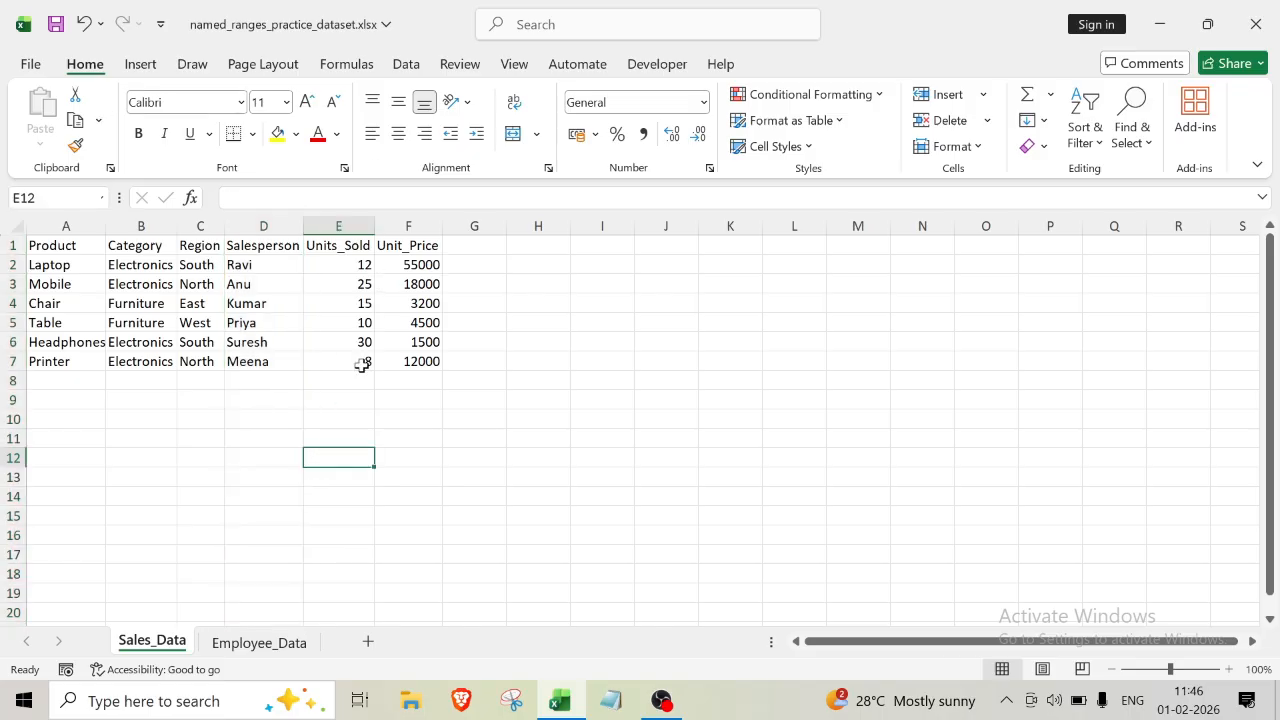
Step: Define the named range Unit_sold for the whole of column E
click(337, 224)
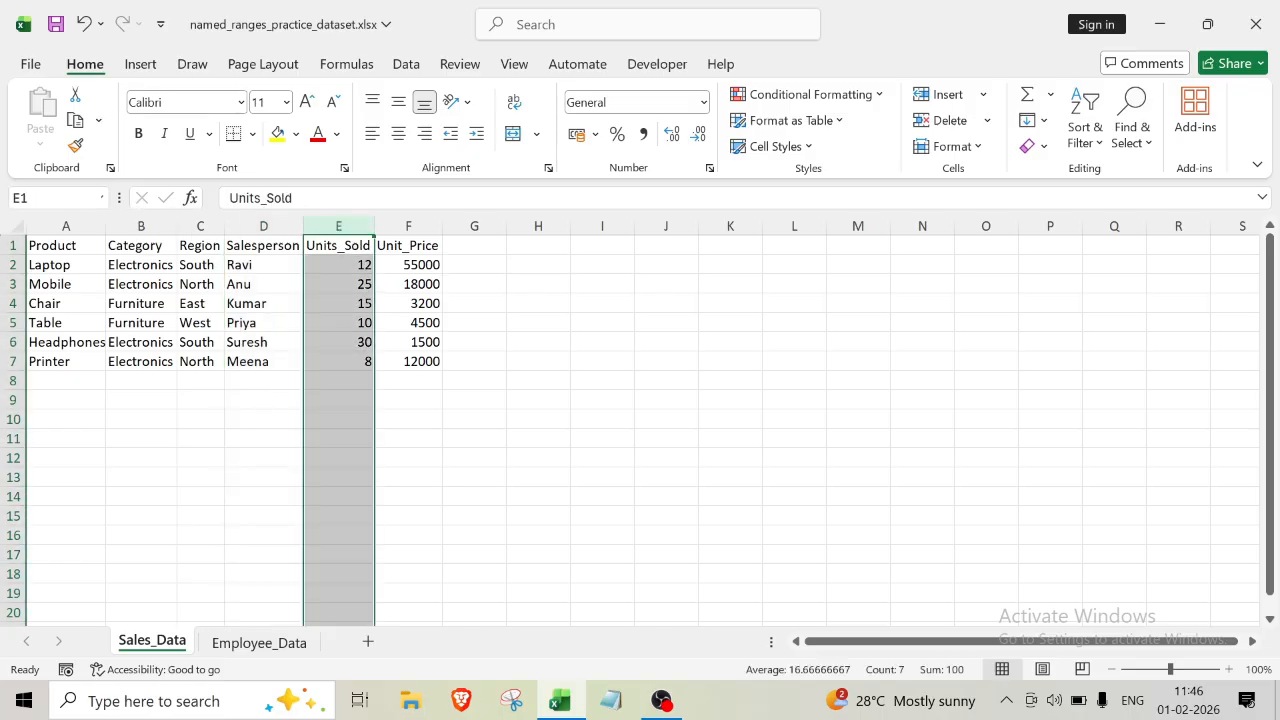
click(54, 198)
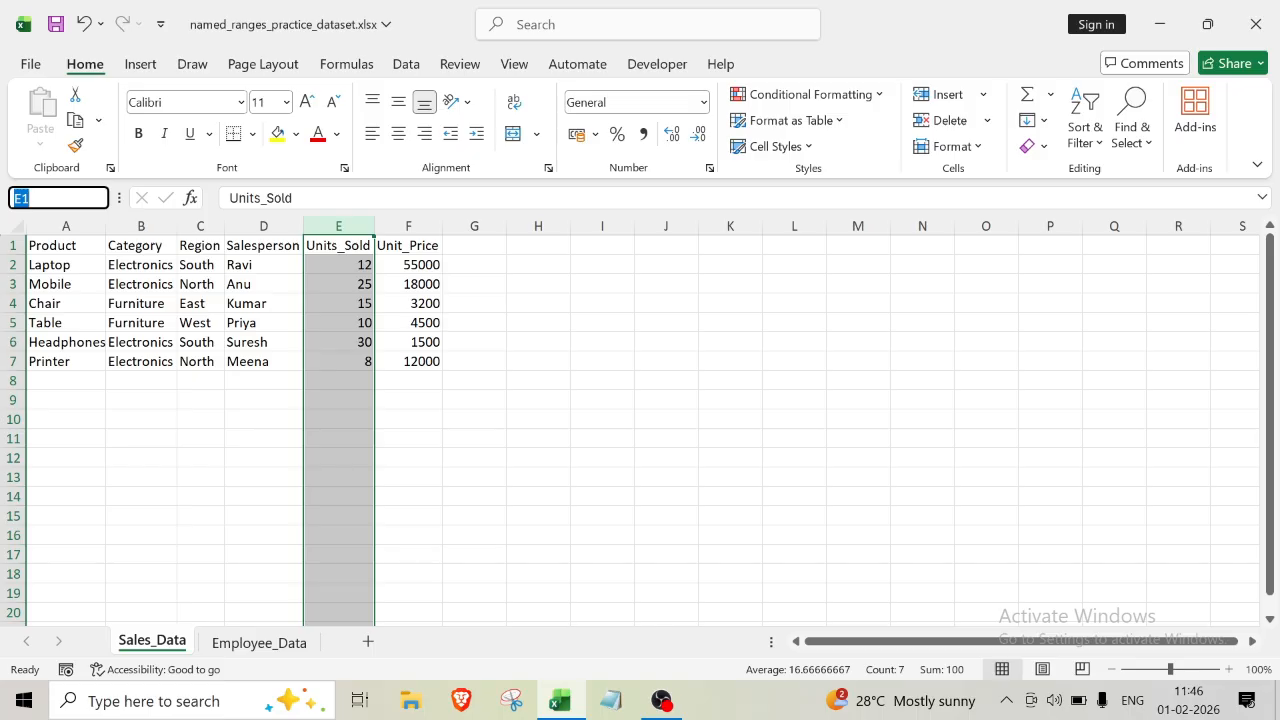
key(BackSpace)
key(Return)
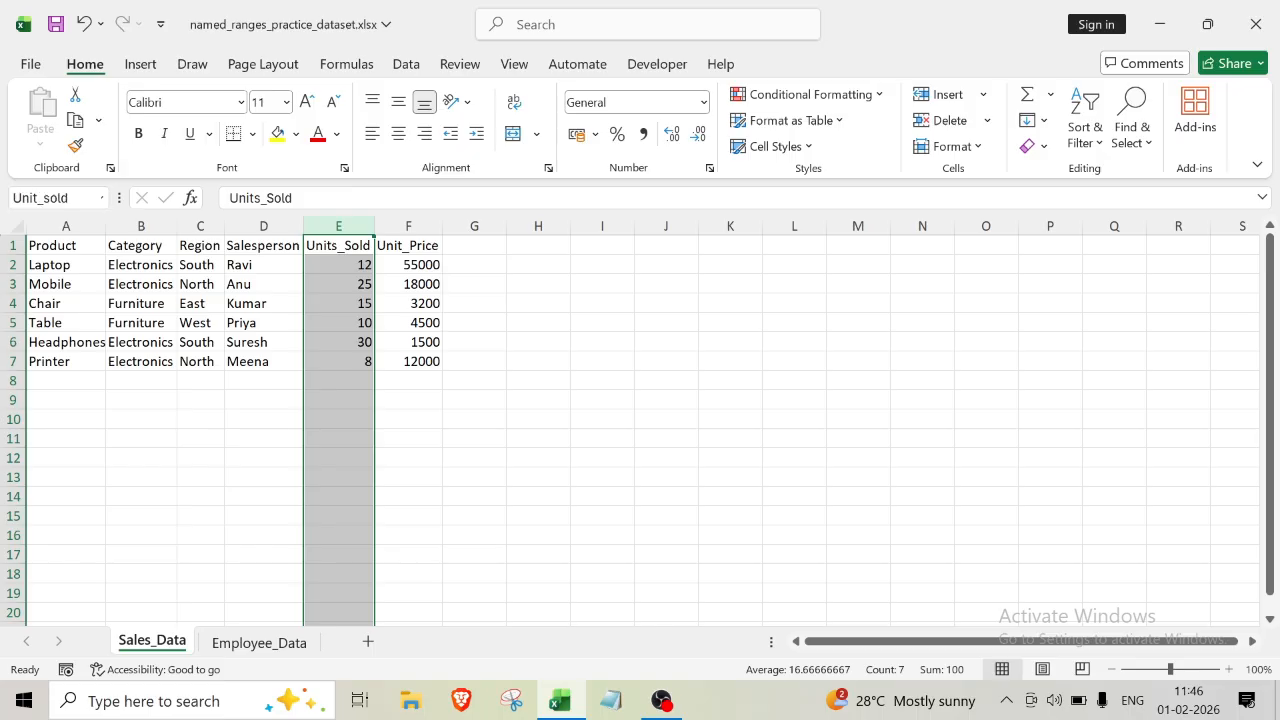
Step: Define the named range Unit_price for the whole of column F
click(414, 221)
click(58, 198)
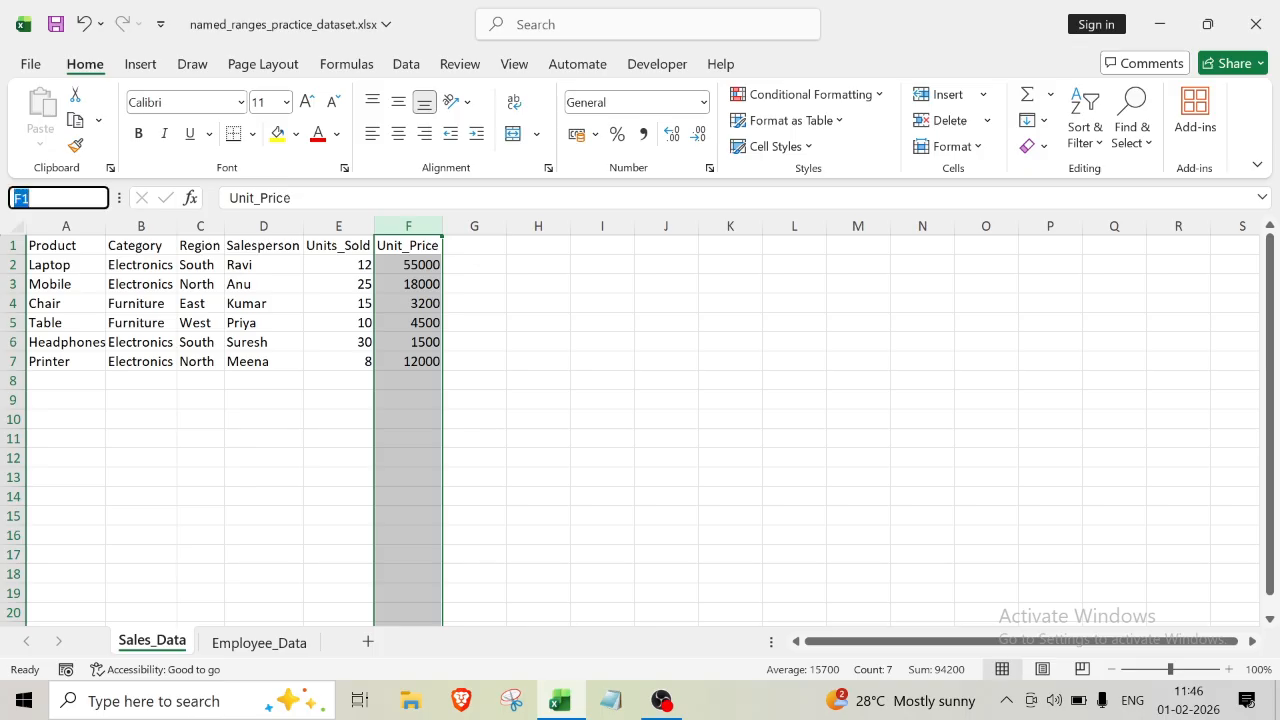
key(BackSpace)
key(Return)
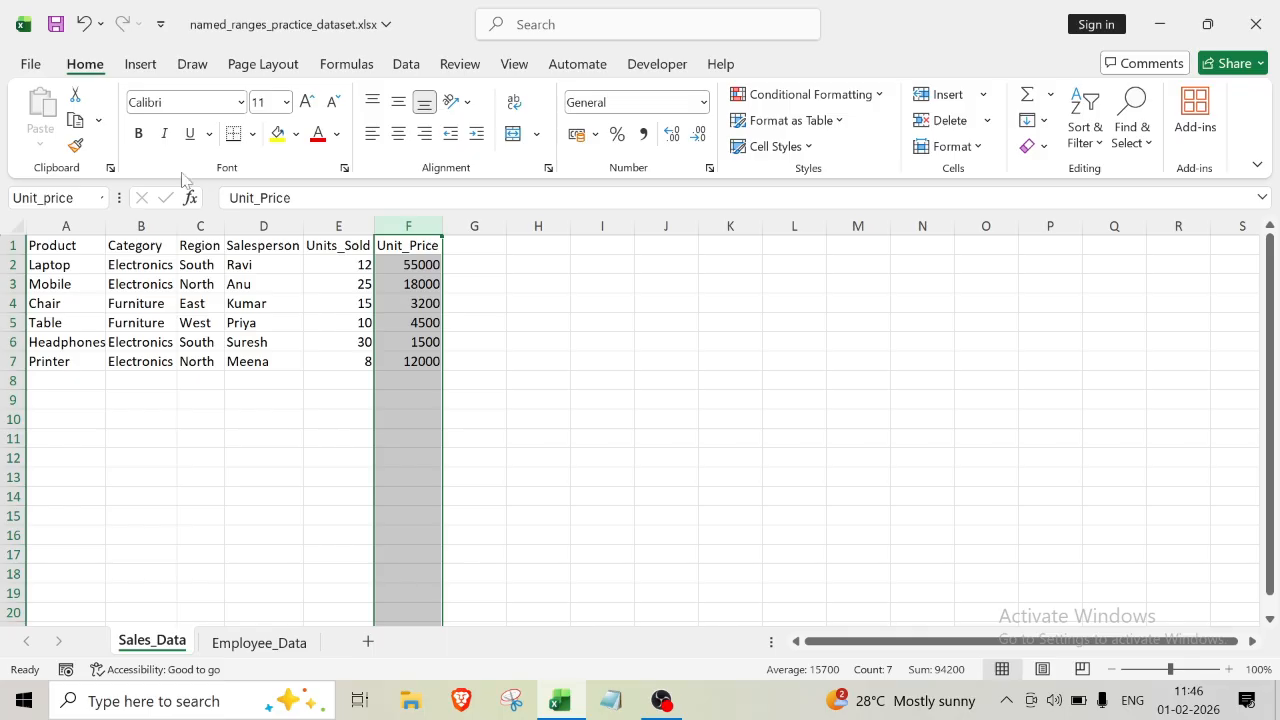
click(577, 491)
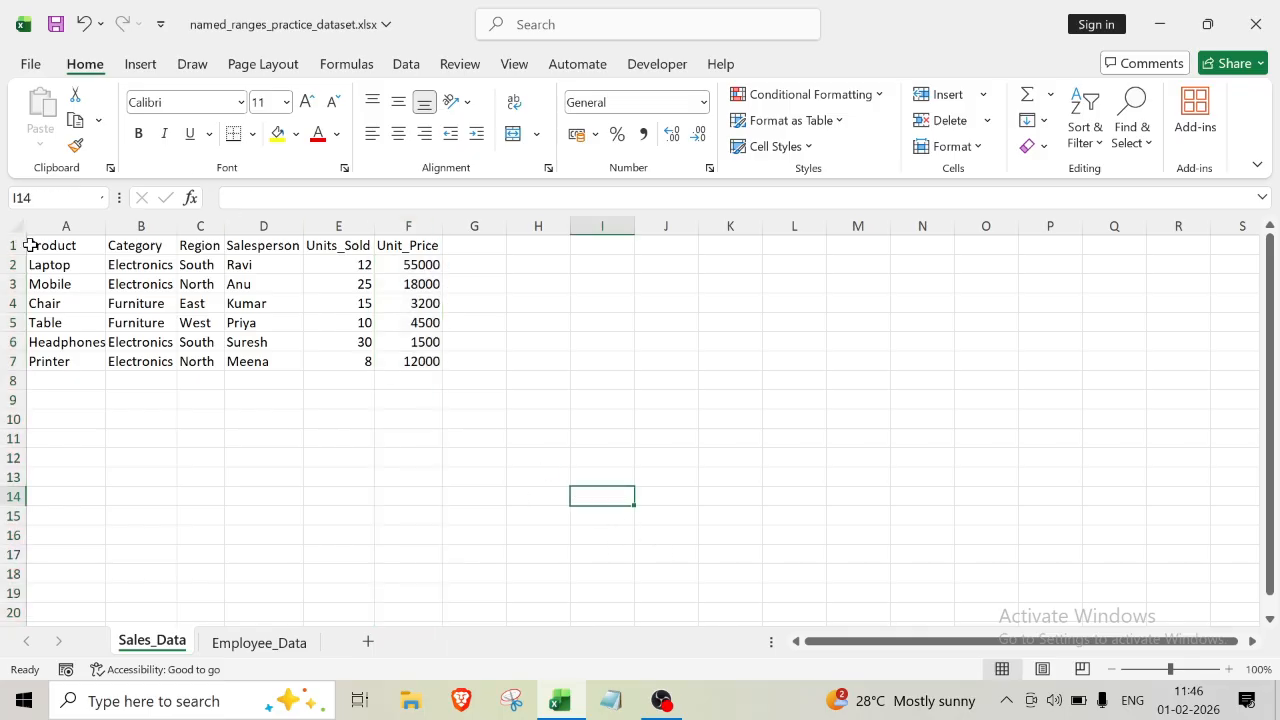
Step: Review the list of defined names to check that every column of the sales table is covered
drag(40, 245, 112, 350)
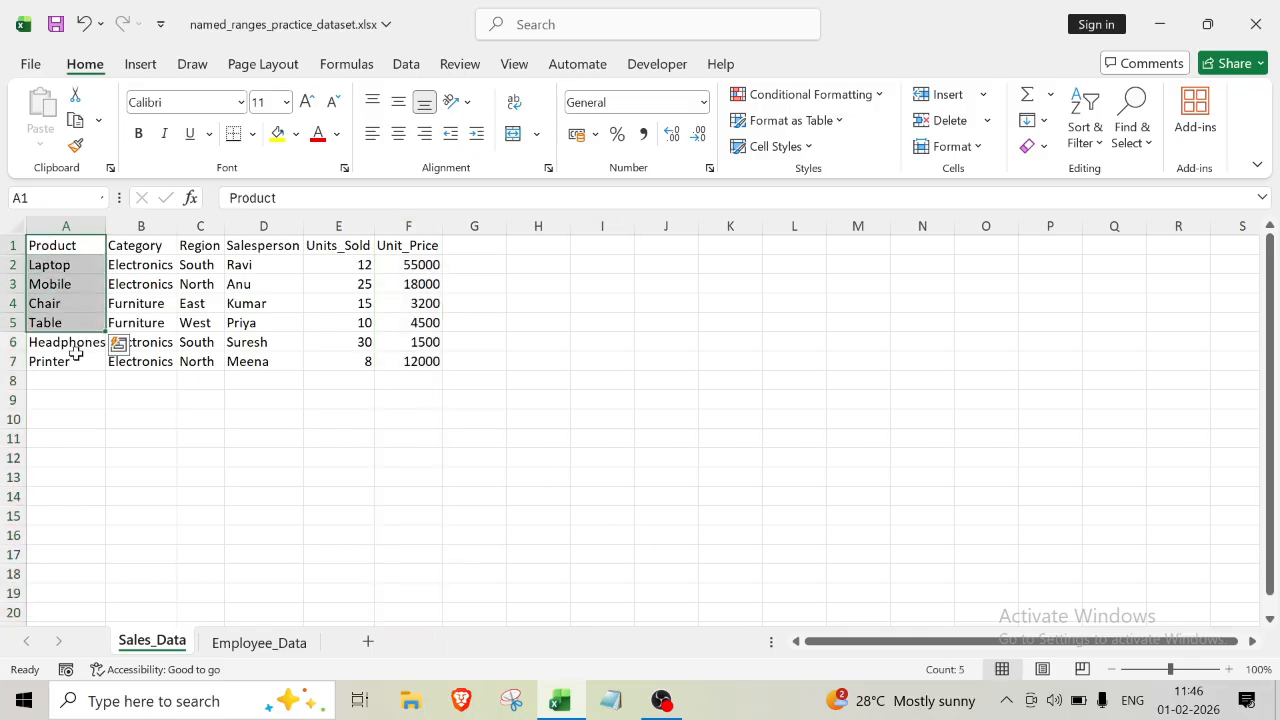
click(103, 444)
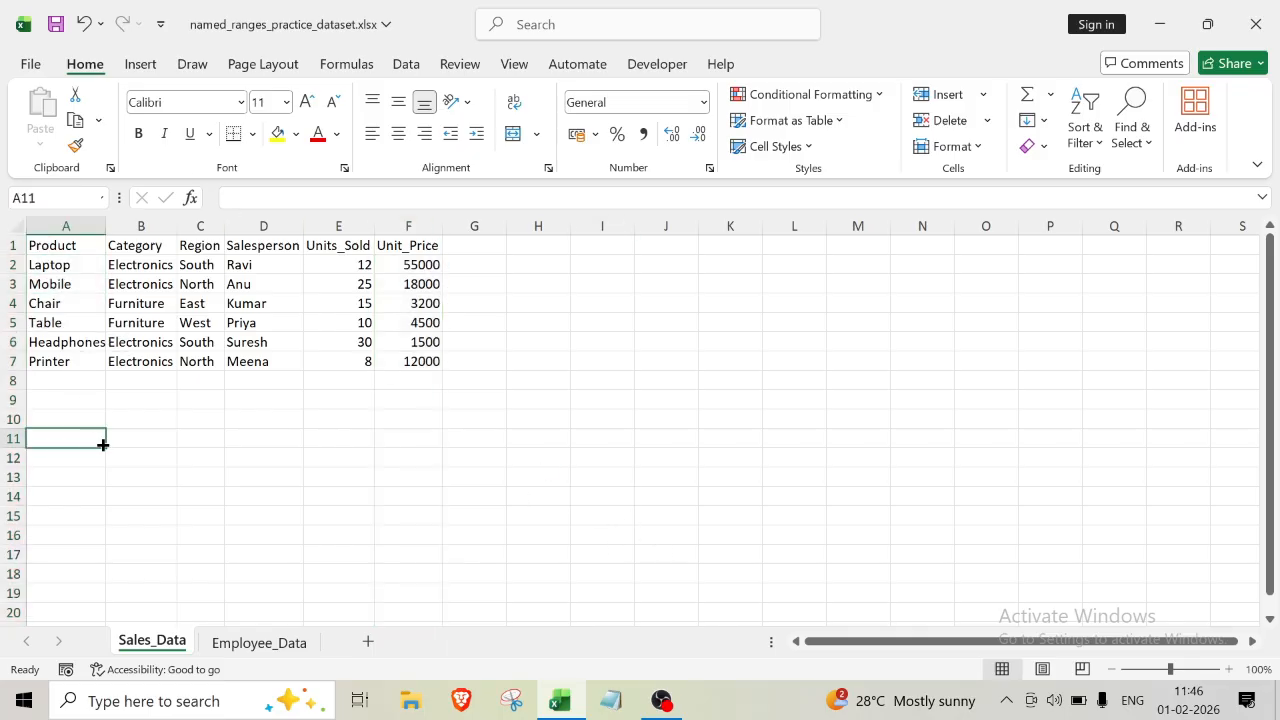
click(104, 199)
click(101, 198)
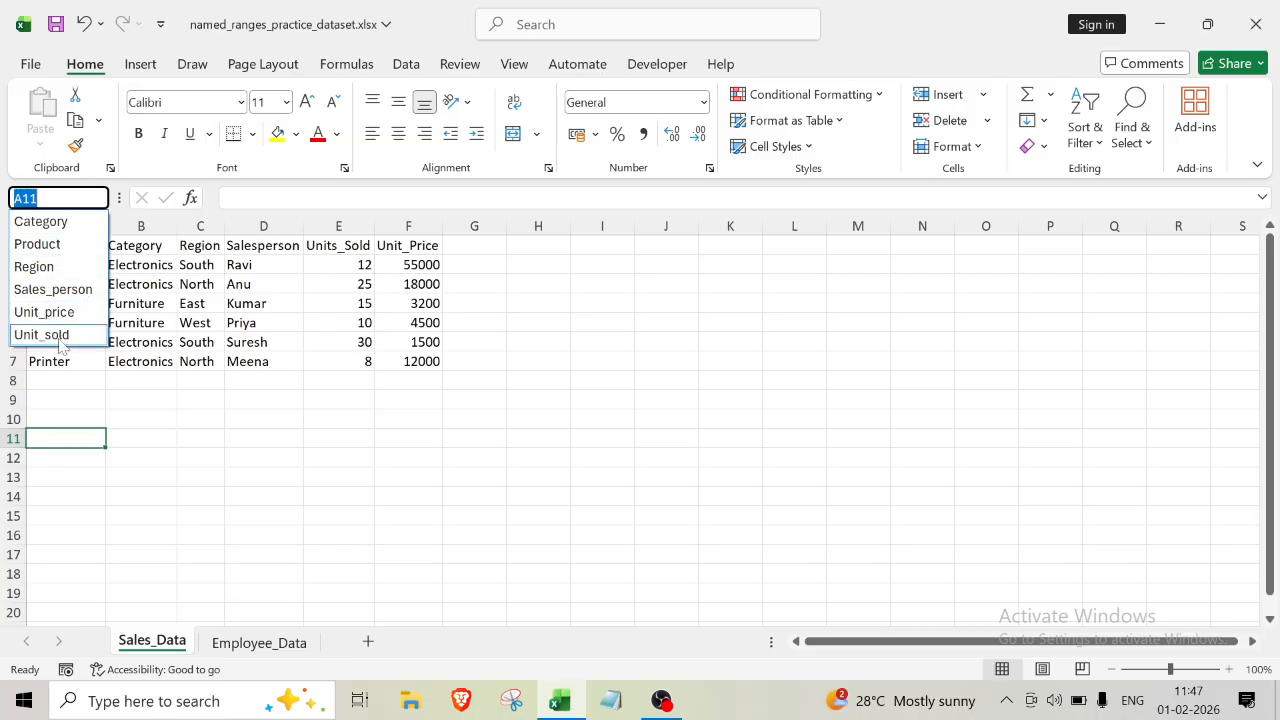
click(223, 418)
click(238, 458)
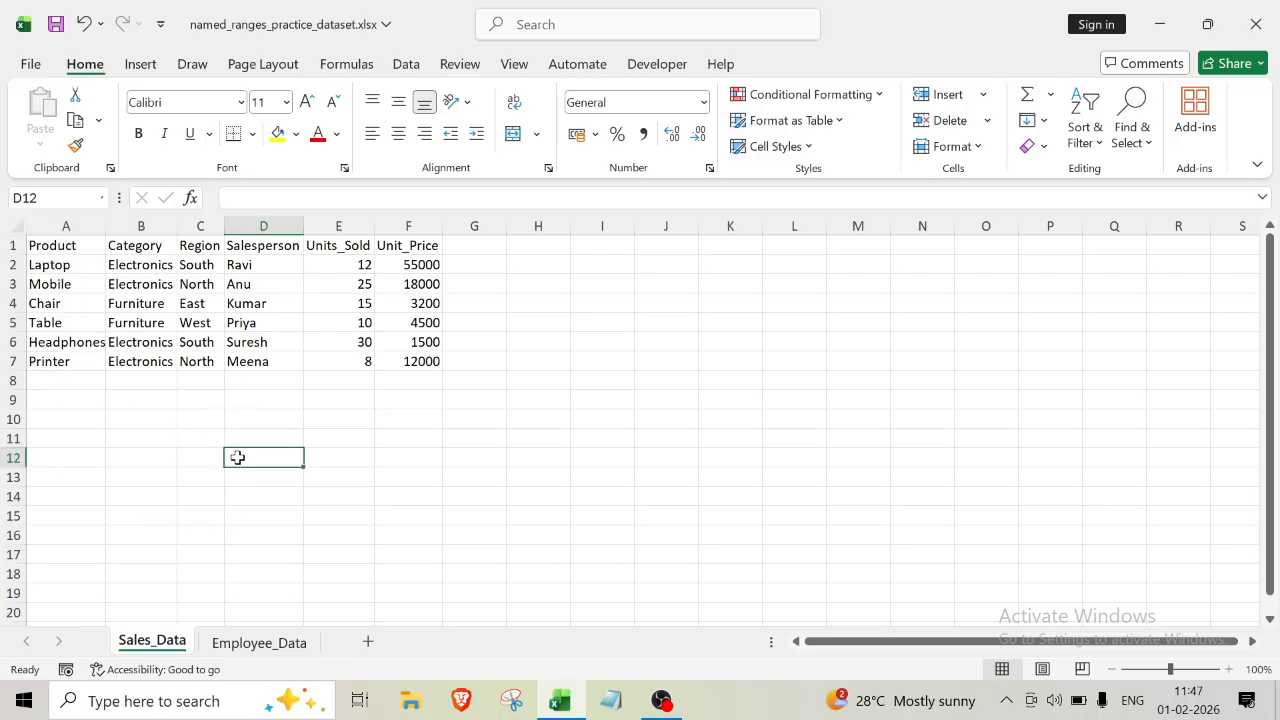
click(63, 250)
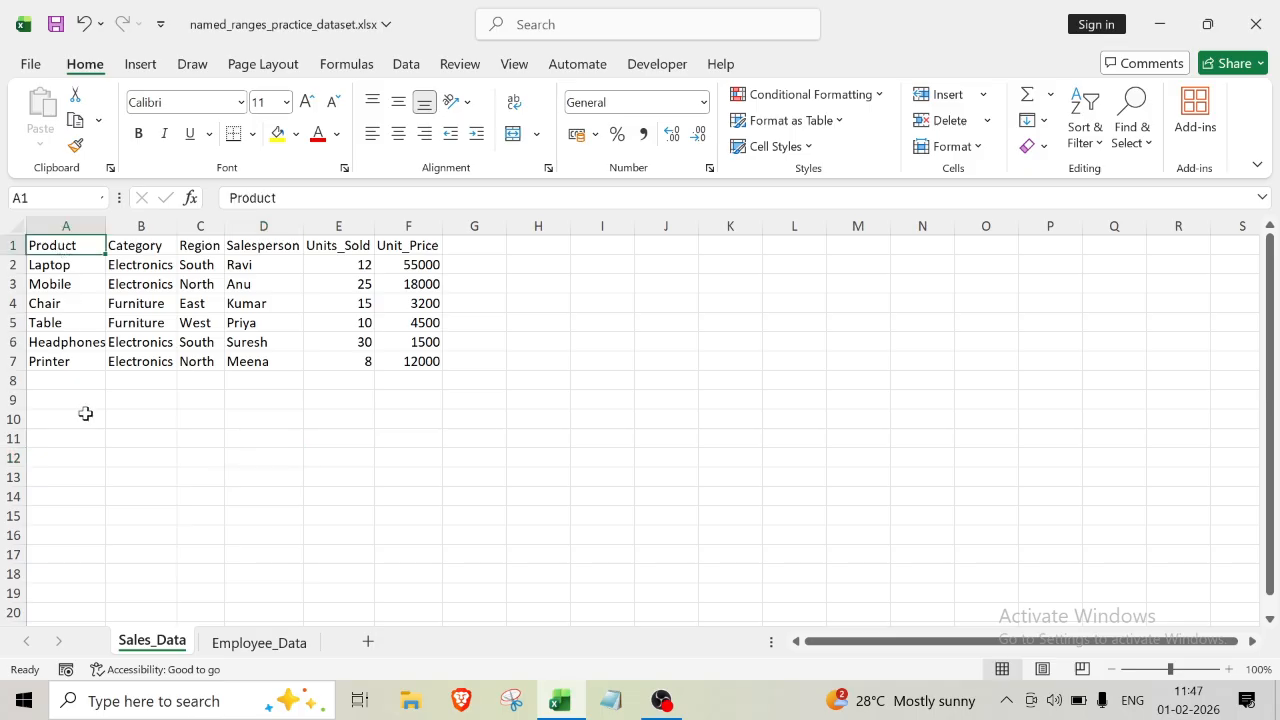
click(246, 462)
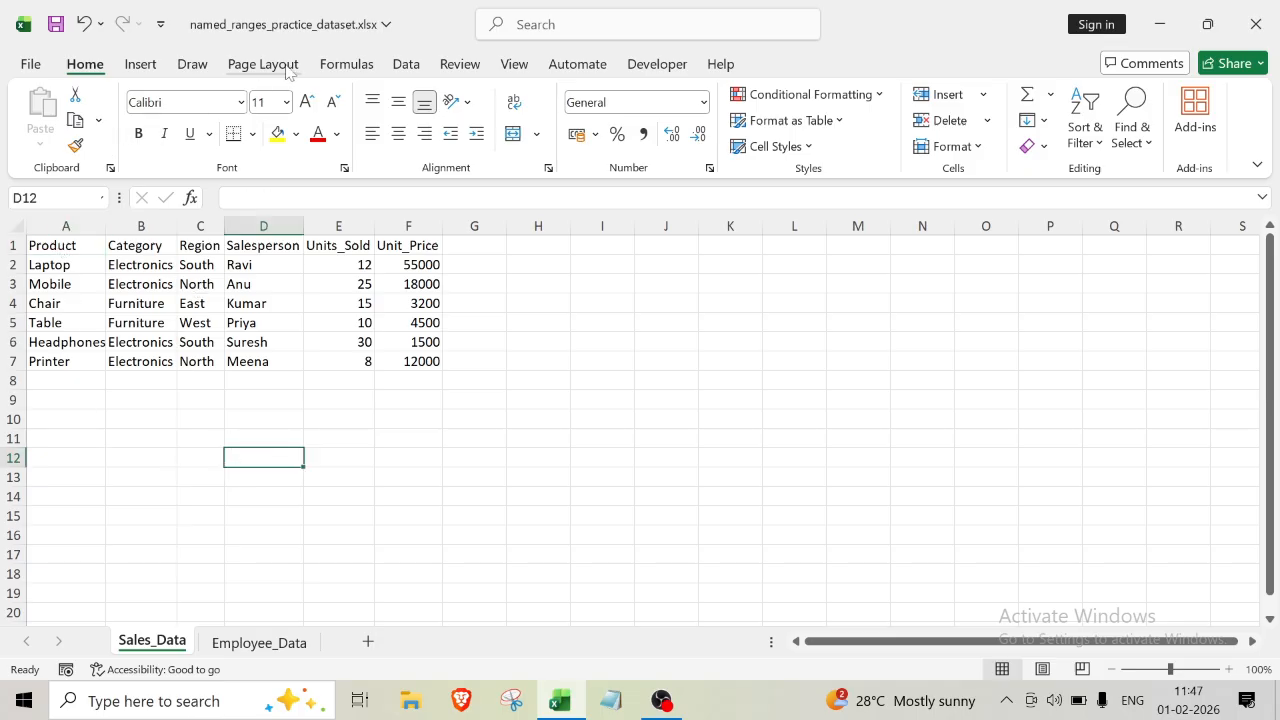
Step: Delete the named ranges Category and Product in the Name Manager
click(350, 68)
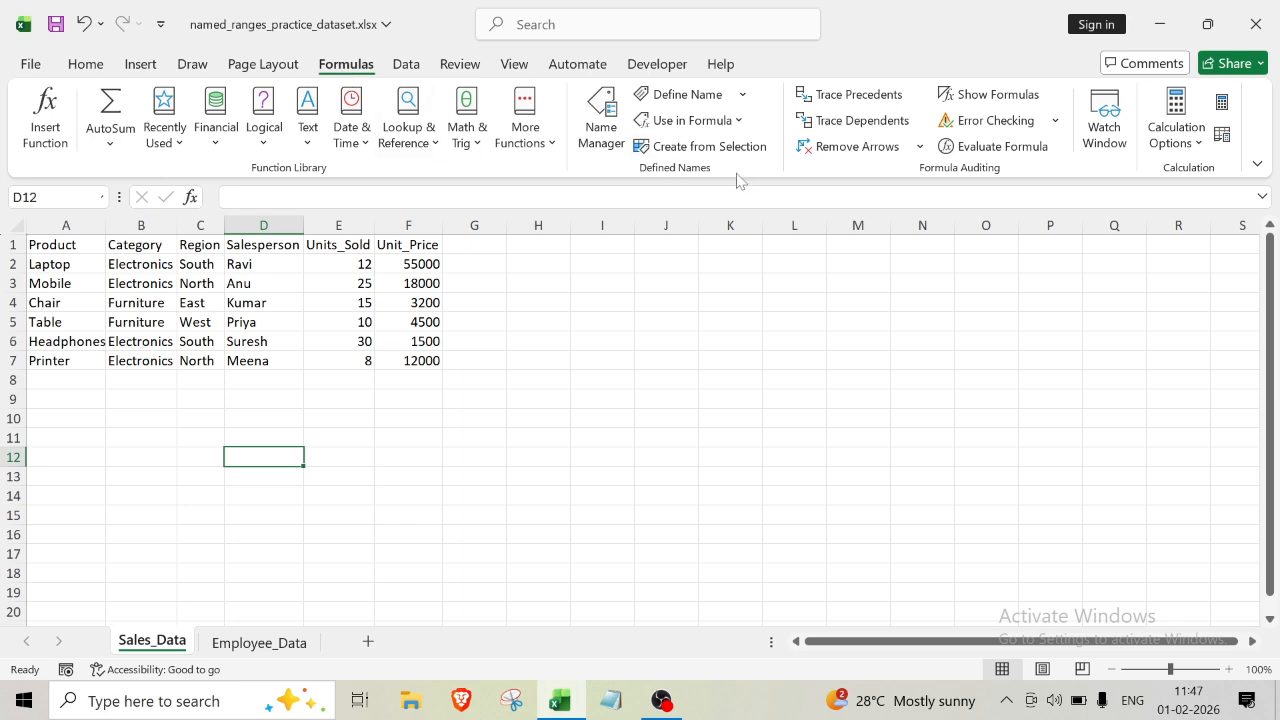
click(602, 118)
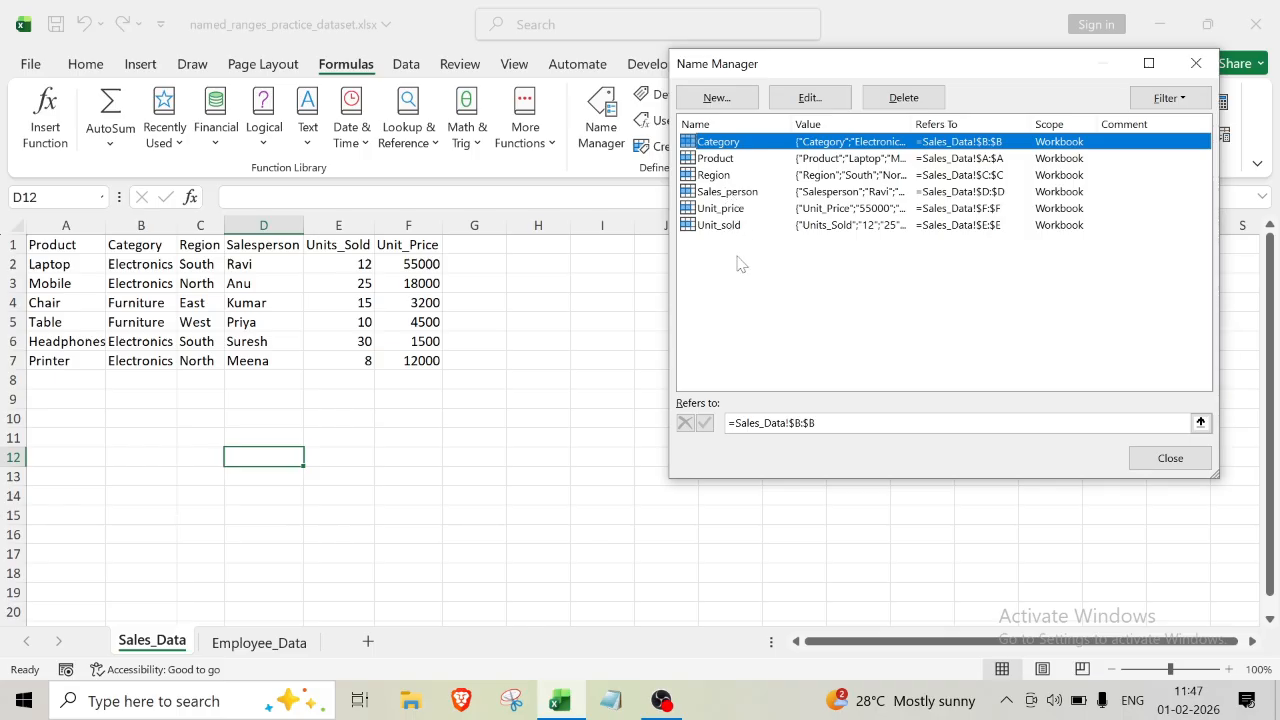
click(905, 100)
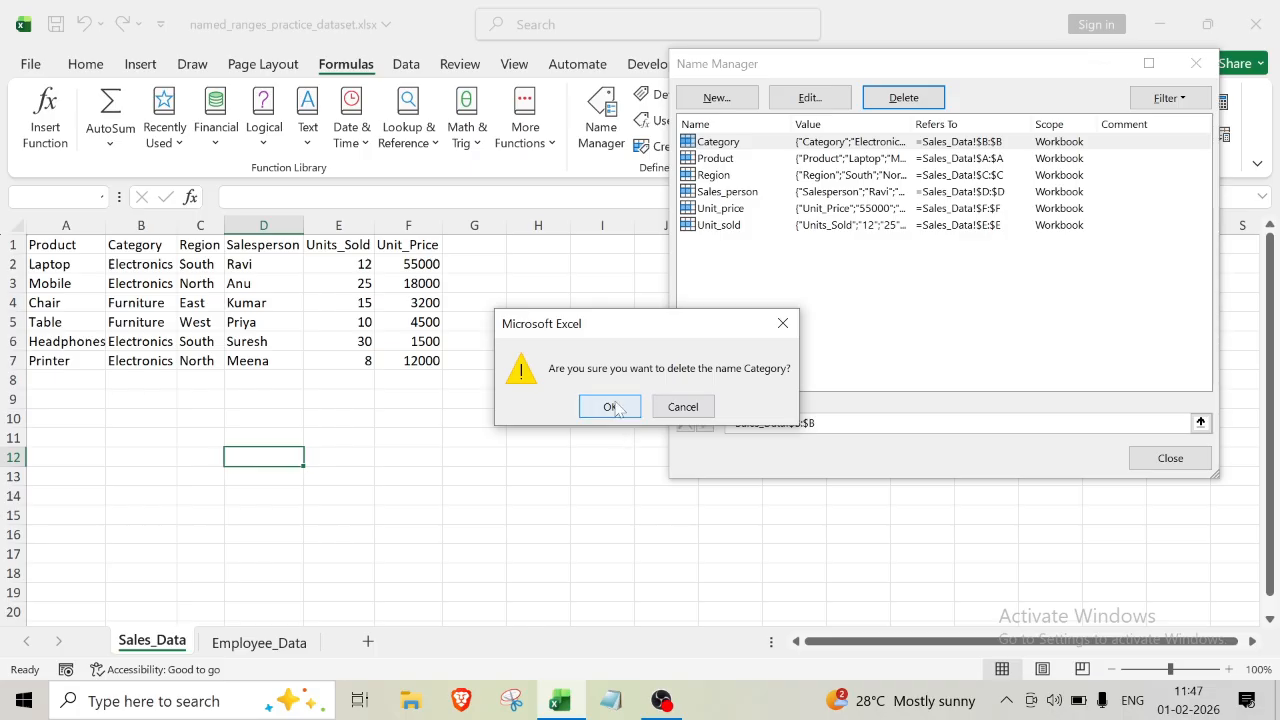
click(612, 406)
click(866, 142)
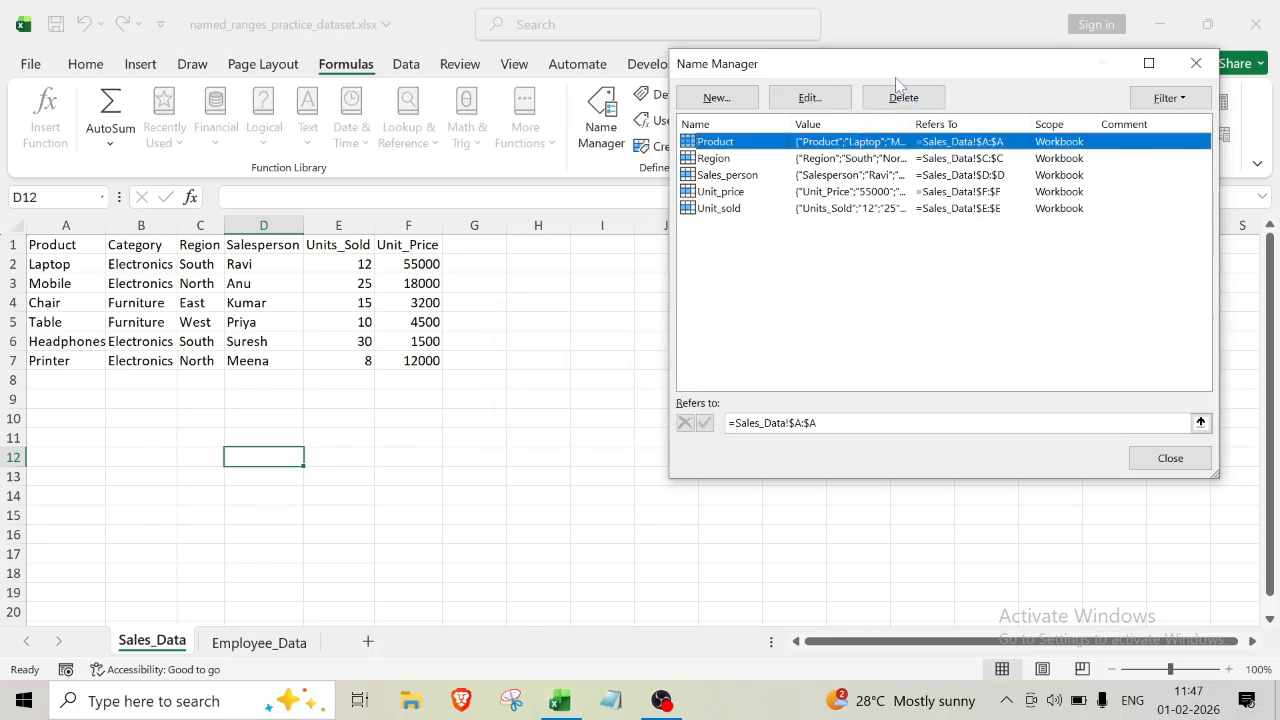
click(903, 97)
click(611, 408)
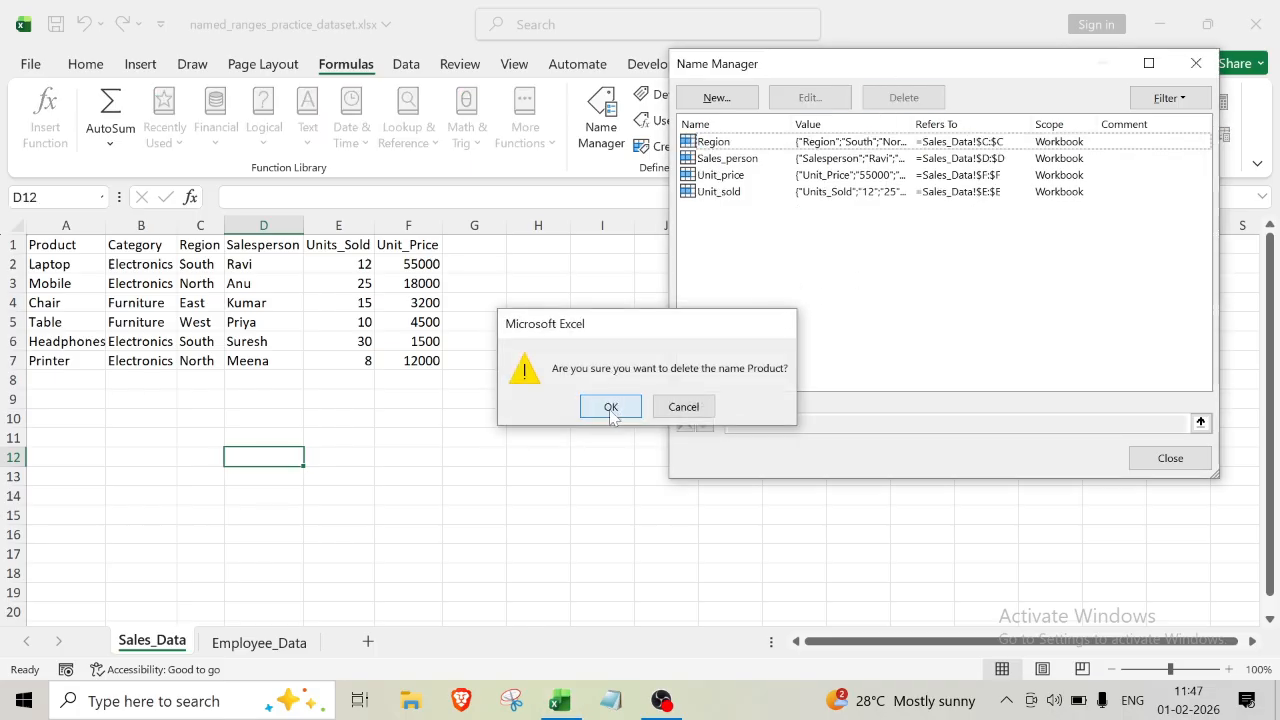
Step: Delete the remaining named ranges Region, Sales_person, Unit_price and Unit_sold and close the Name Manager
click(810, 141)
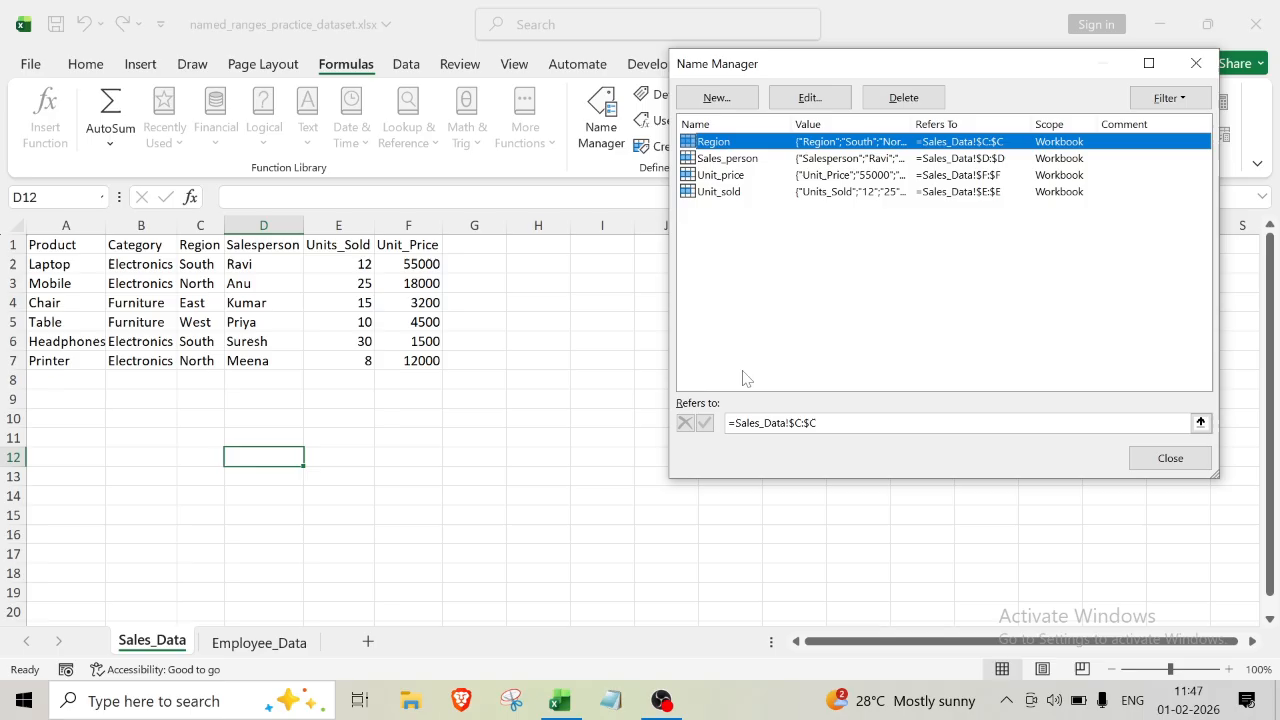
click(872, 98)
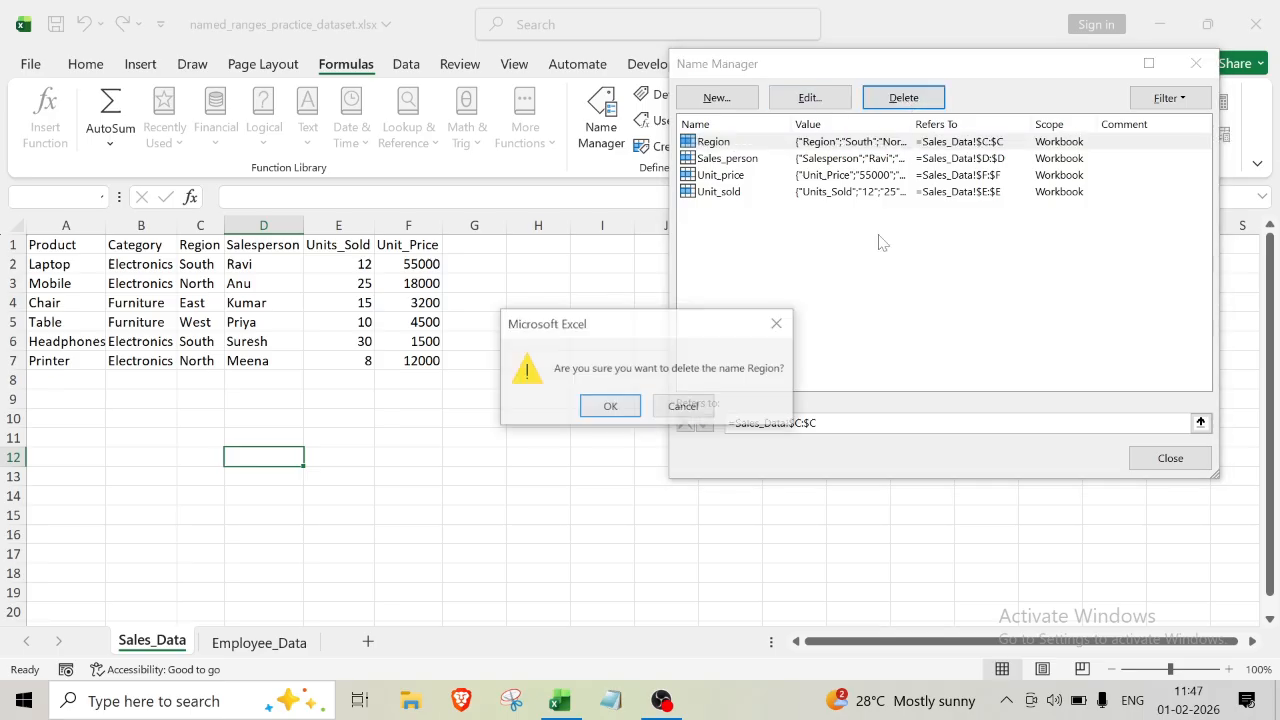
click(607, 418)
drag(770, 197, 843, 140)
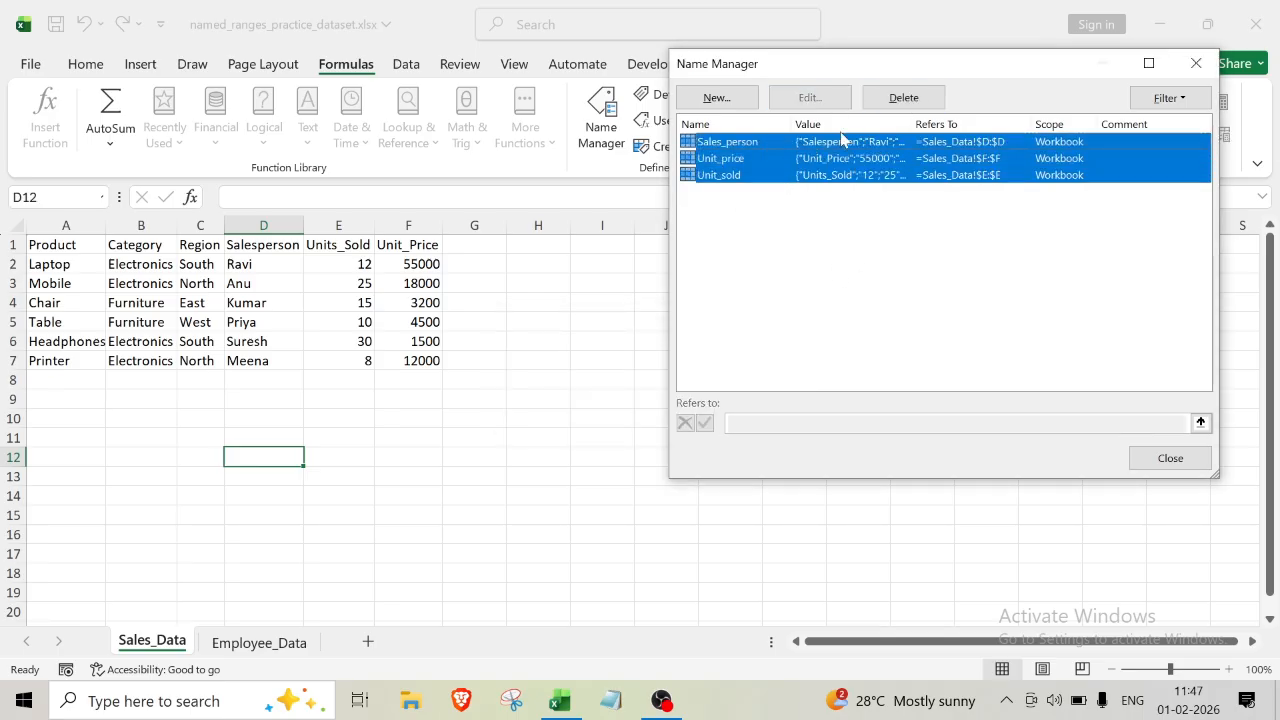
click(900, 98)
click(607, 408)
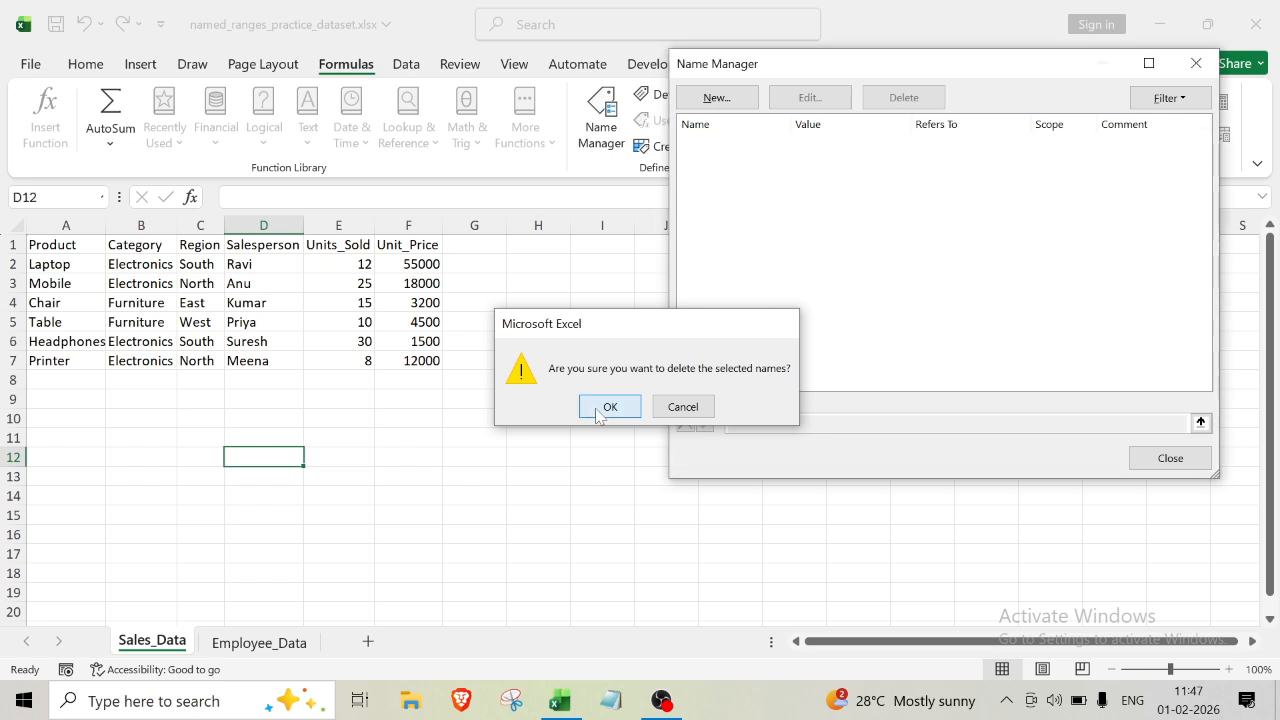
click(1196, 63)
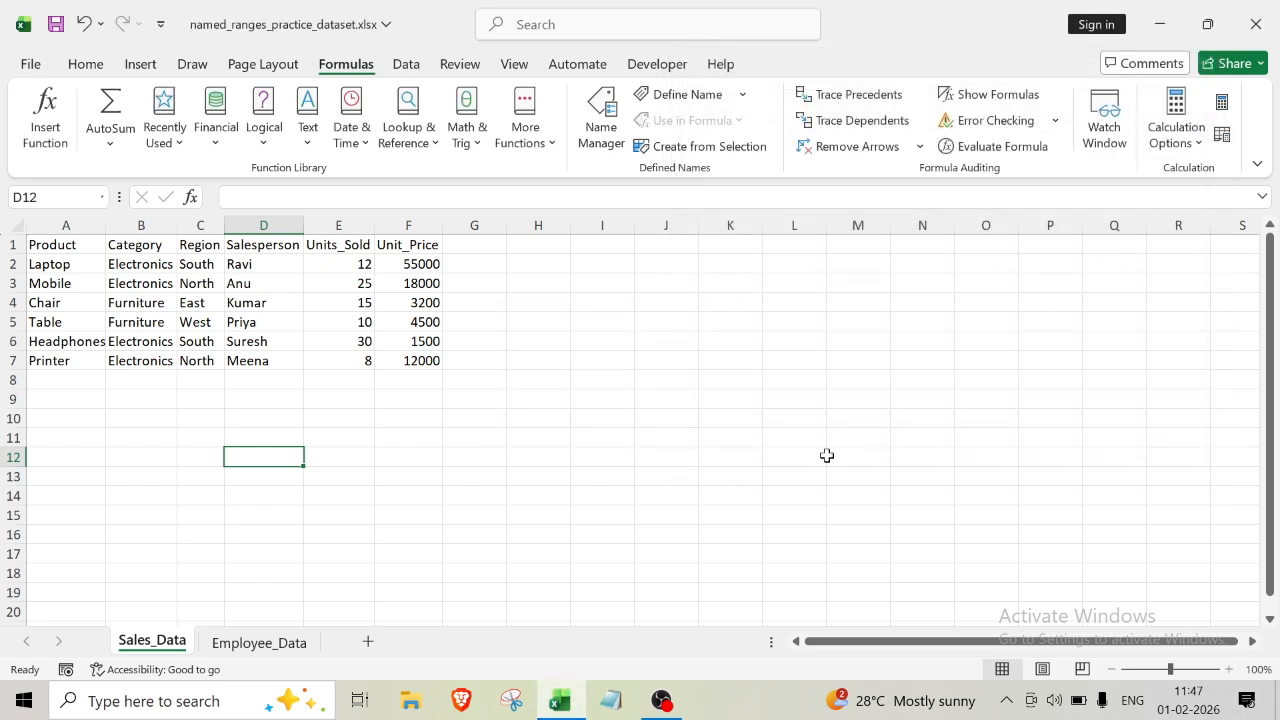
Step: Save the workbook after the named ranges have been deleted
click(714, 421)
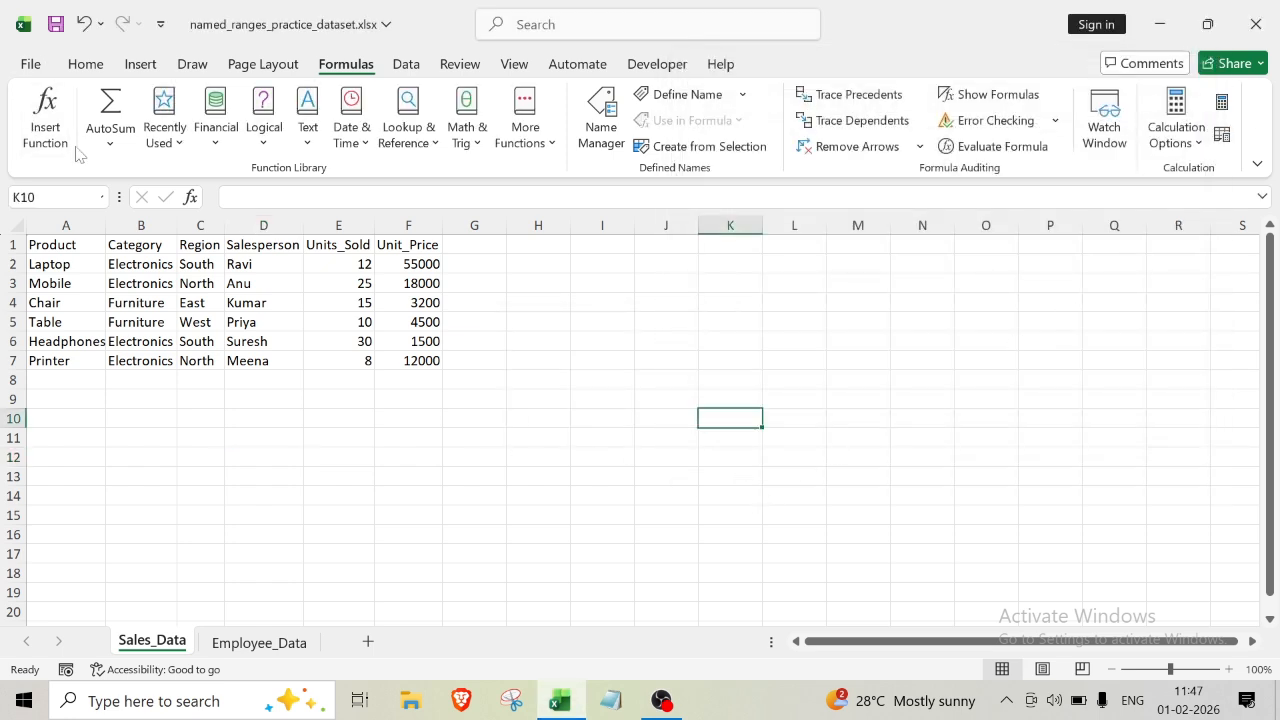
click(56, 24)
click(339, 456)
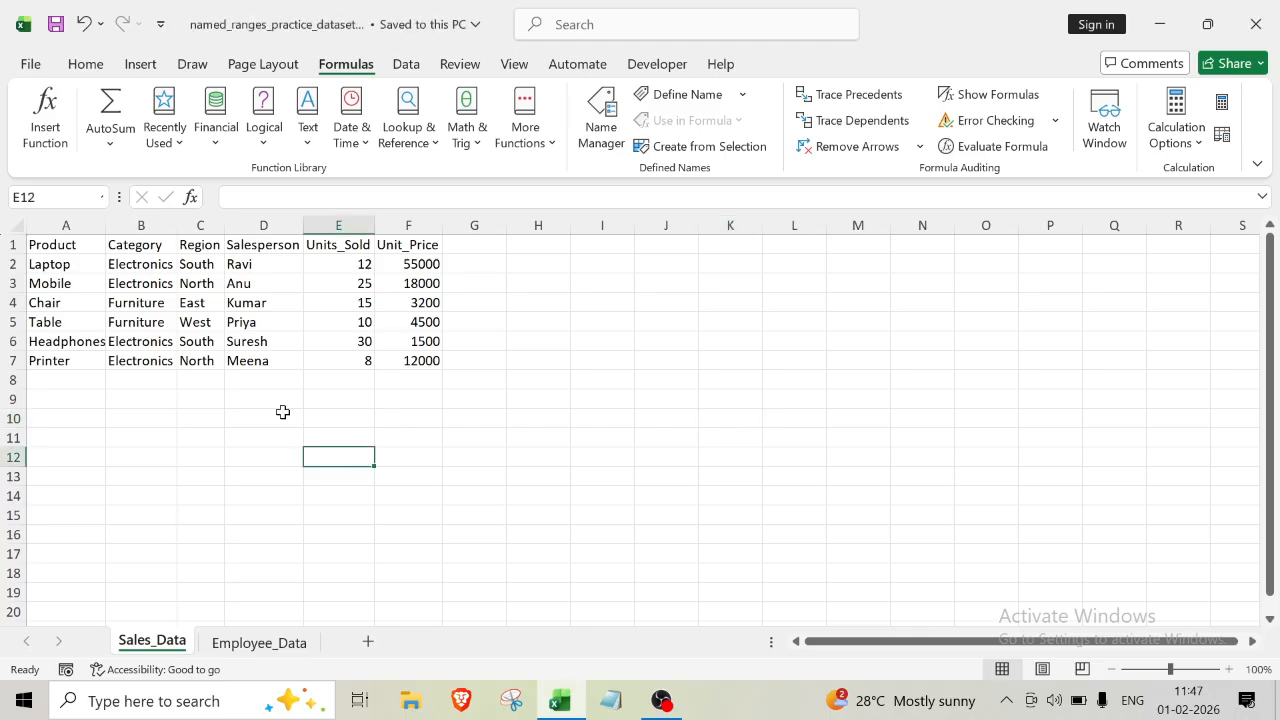
Step: Examine the list of defined names again for any remaining entries
click(102, 197)
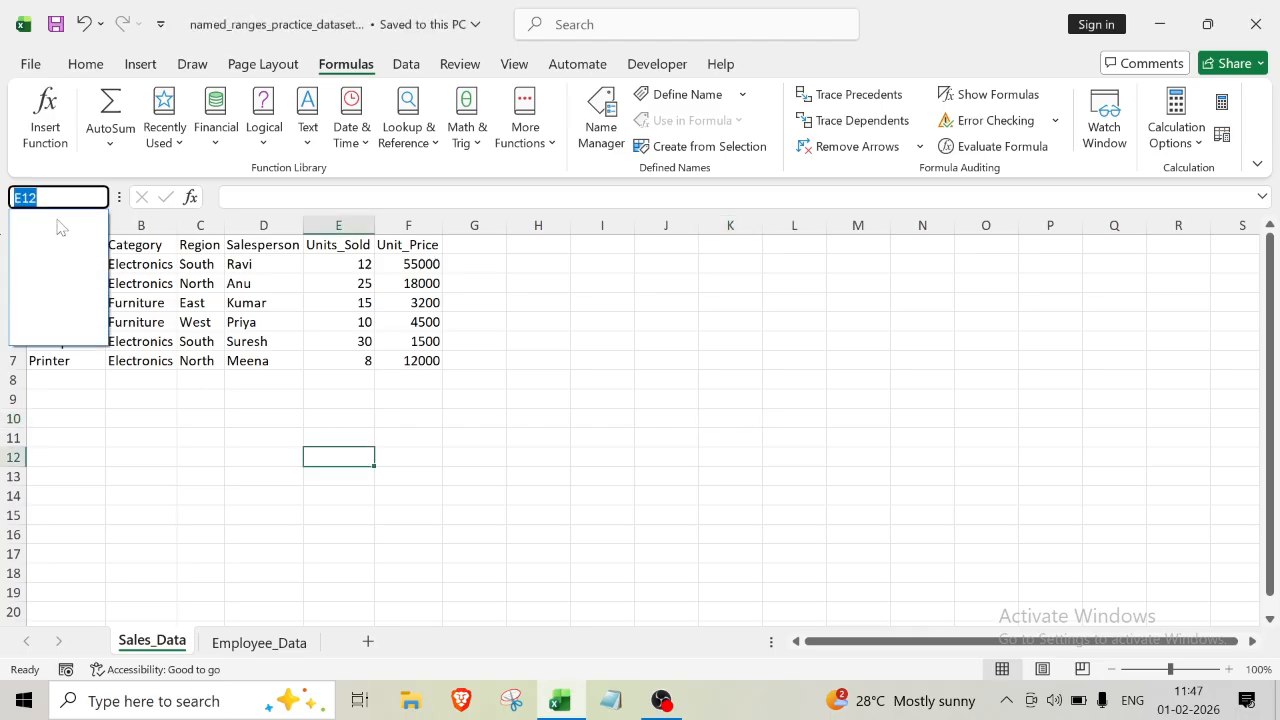
click(99, 462)
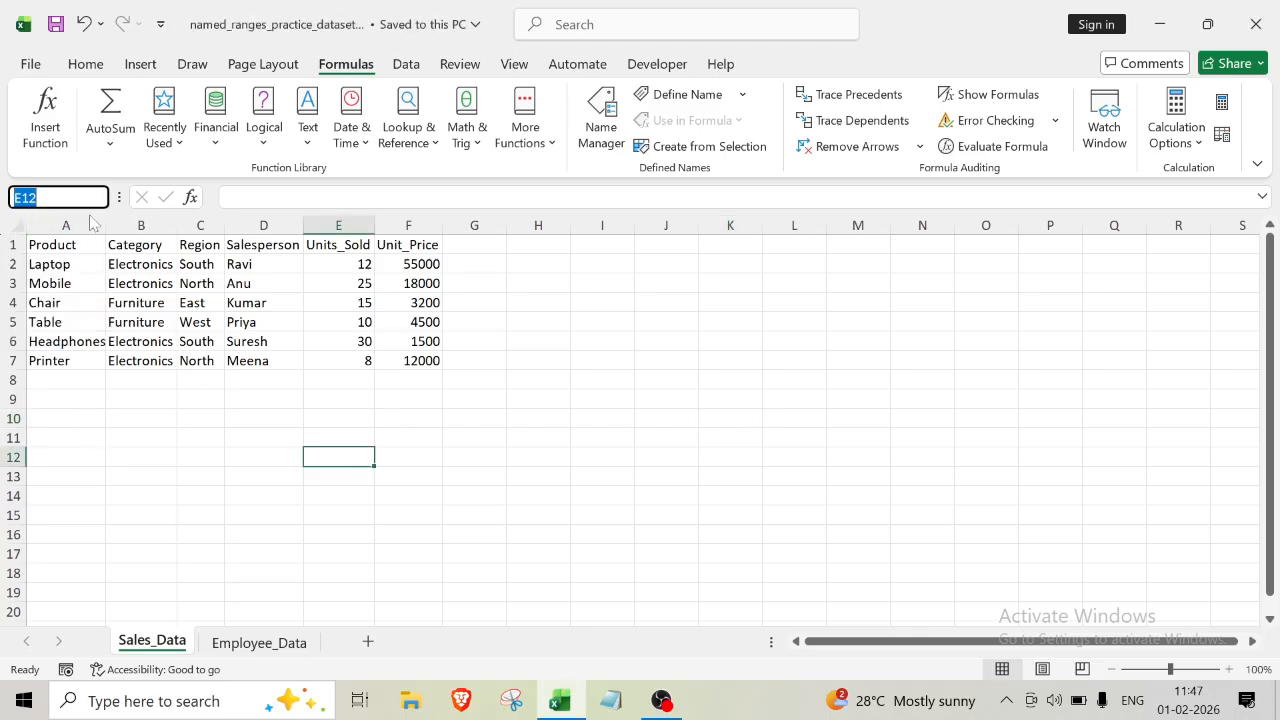
click(91, 462)
click(106, 198)
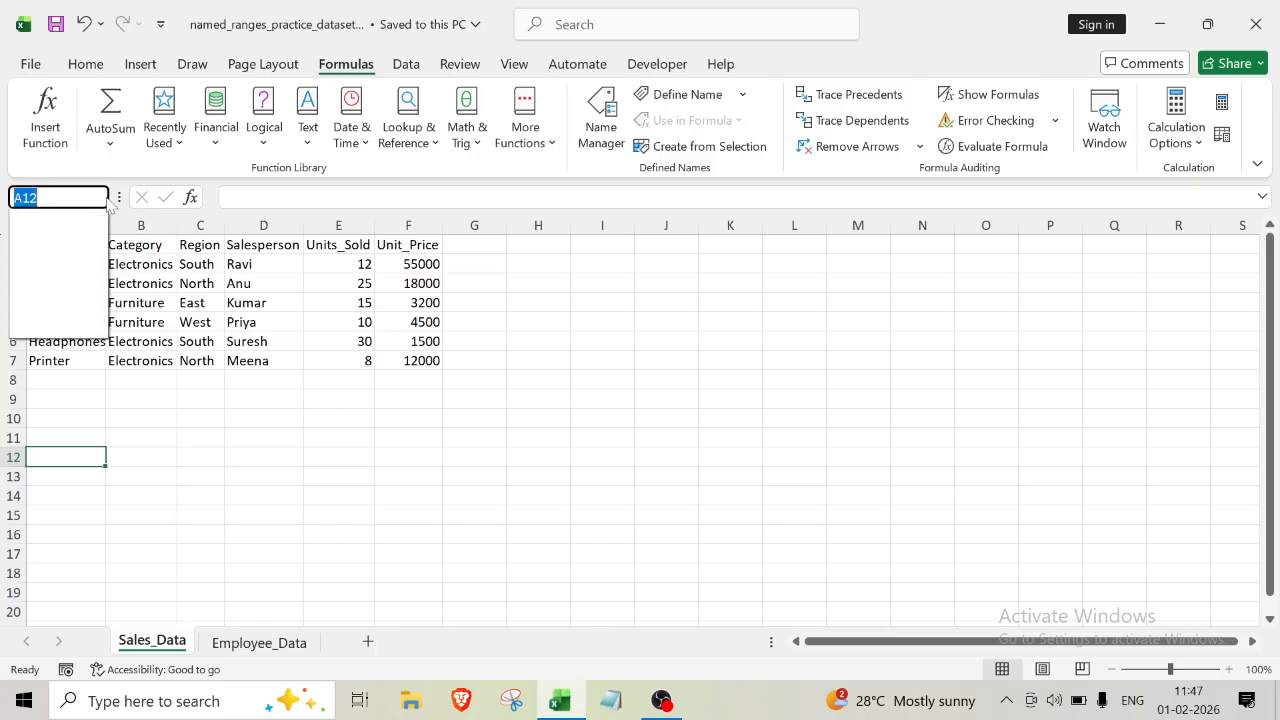
click(198, 440)
Step: Select columns A, B and C in turn to check whether they still carry range names
click(70, 245)
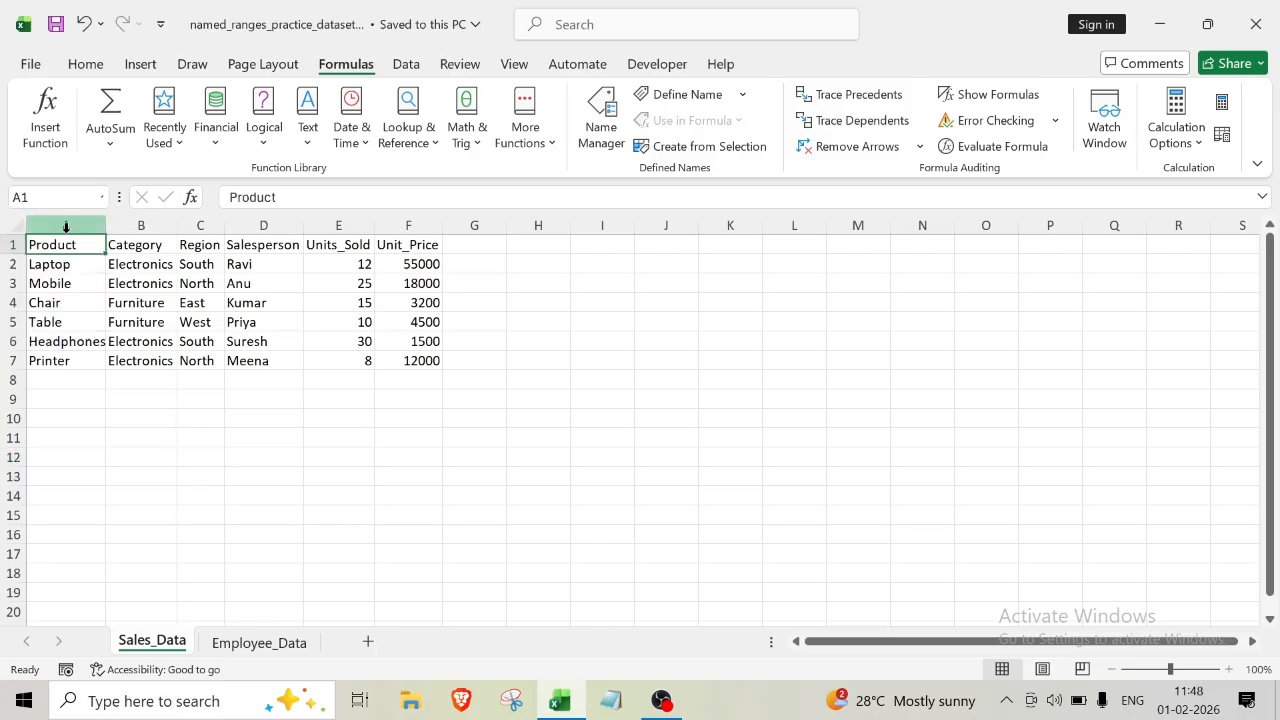
click(65, 226)
click(137, 226)
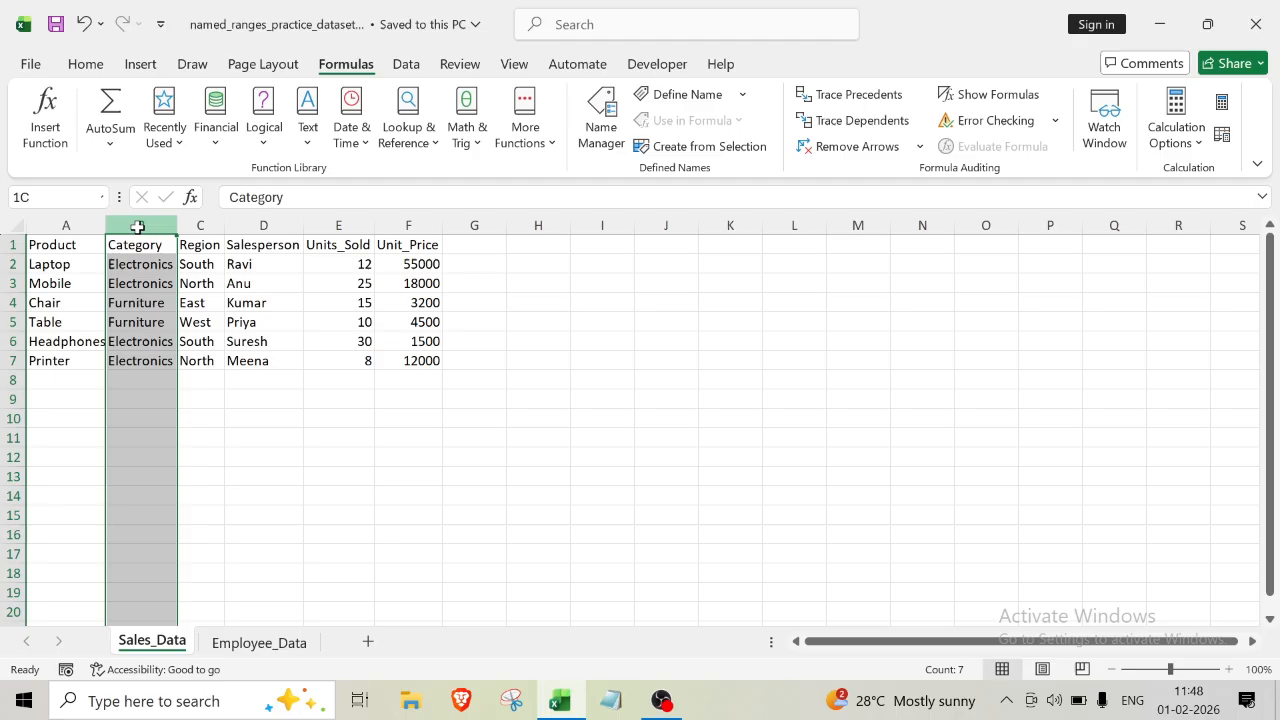
click(205, 226)
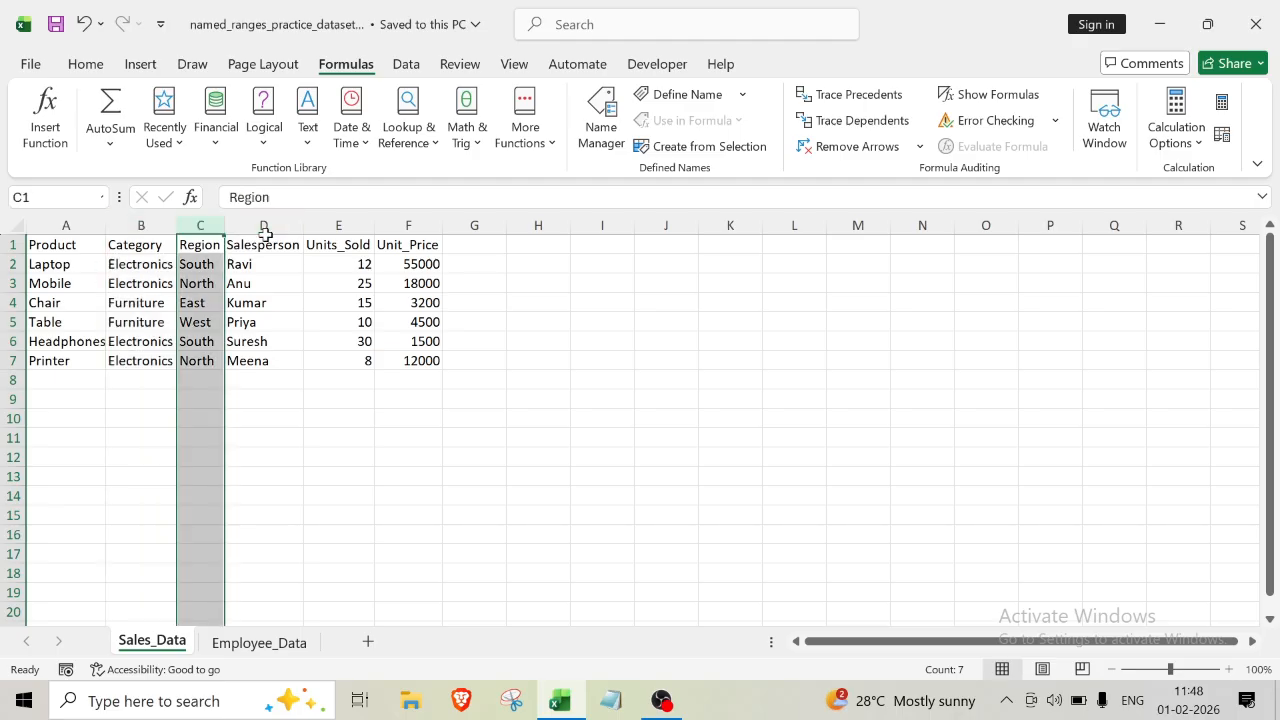
click(490, 460)
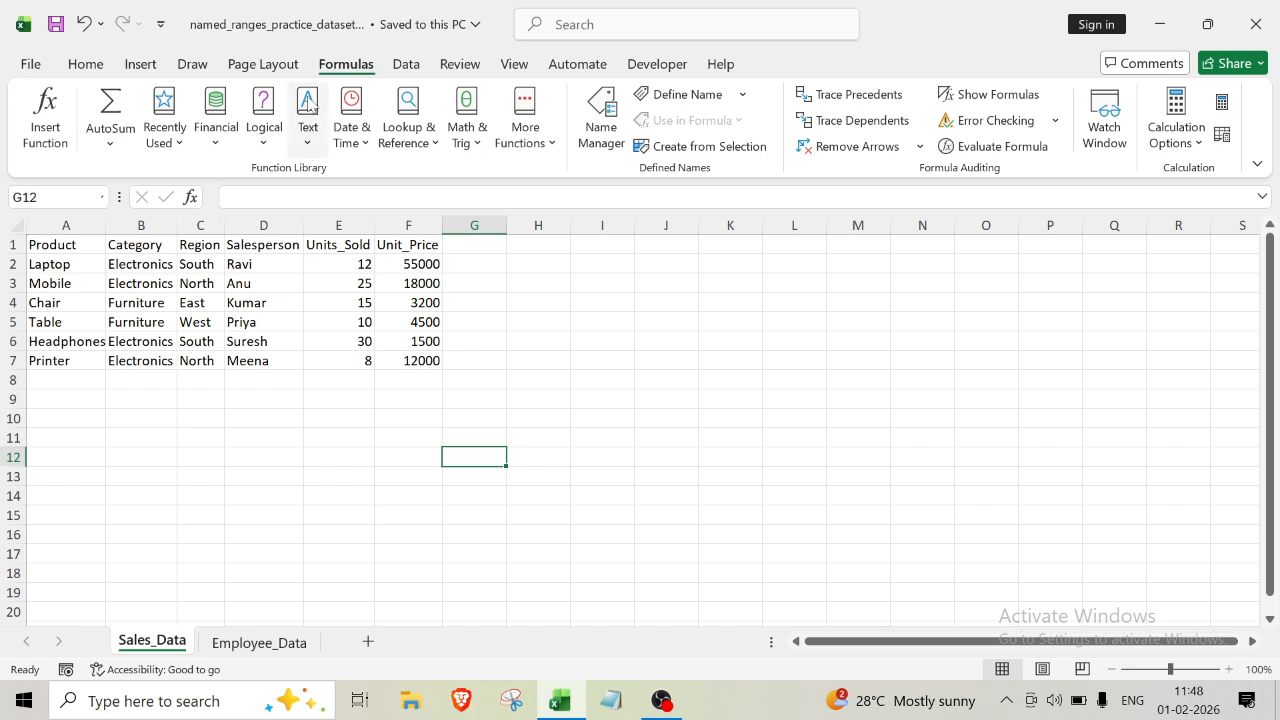
Step: Begin a new defined name called Product in the Name Manager with its scope set to Workbook
click(612, 127)
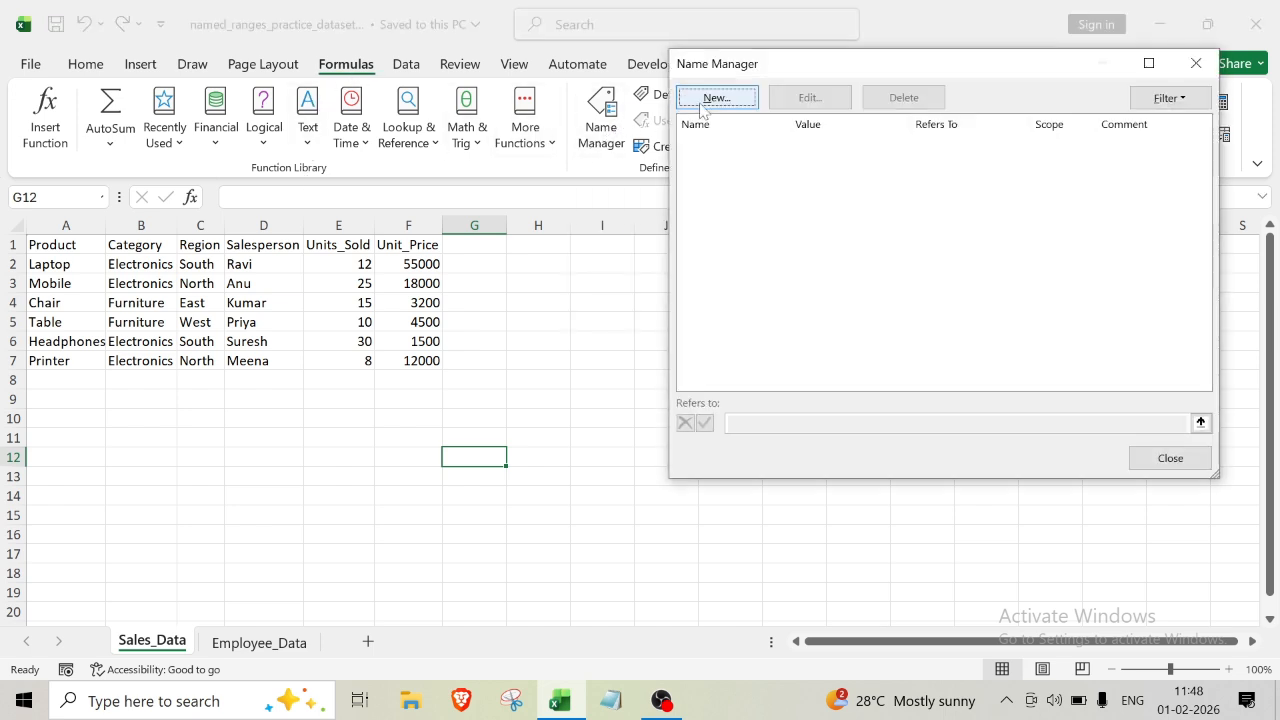
click(716, 98)
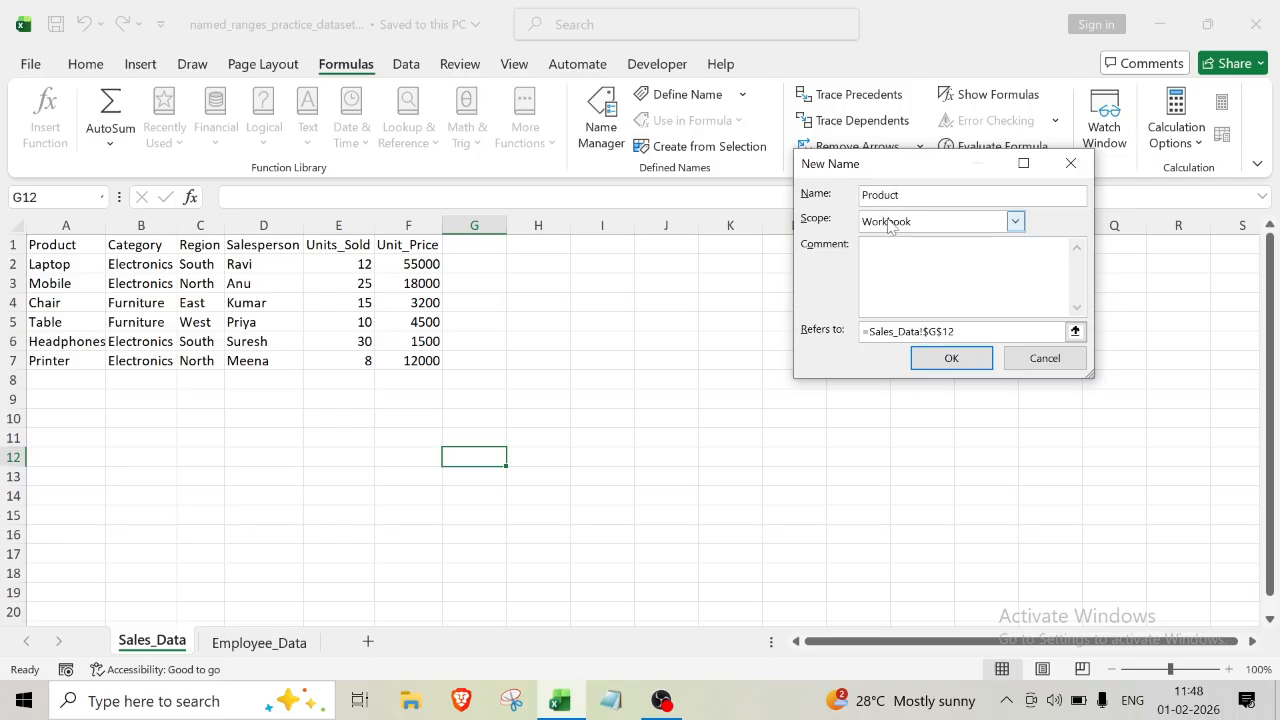
click(1017, 223)
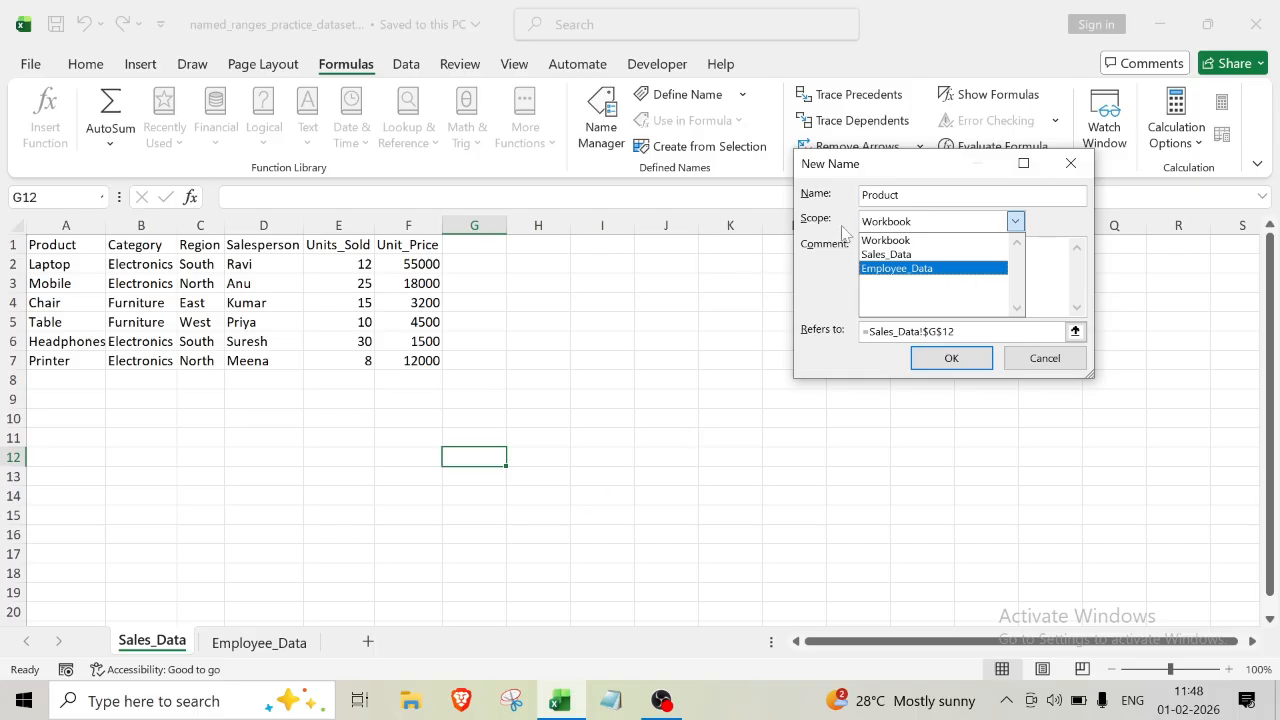
click(915, 241)
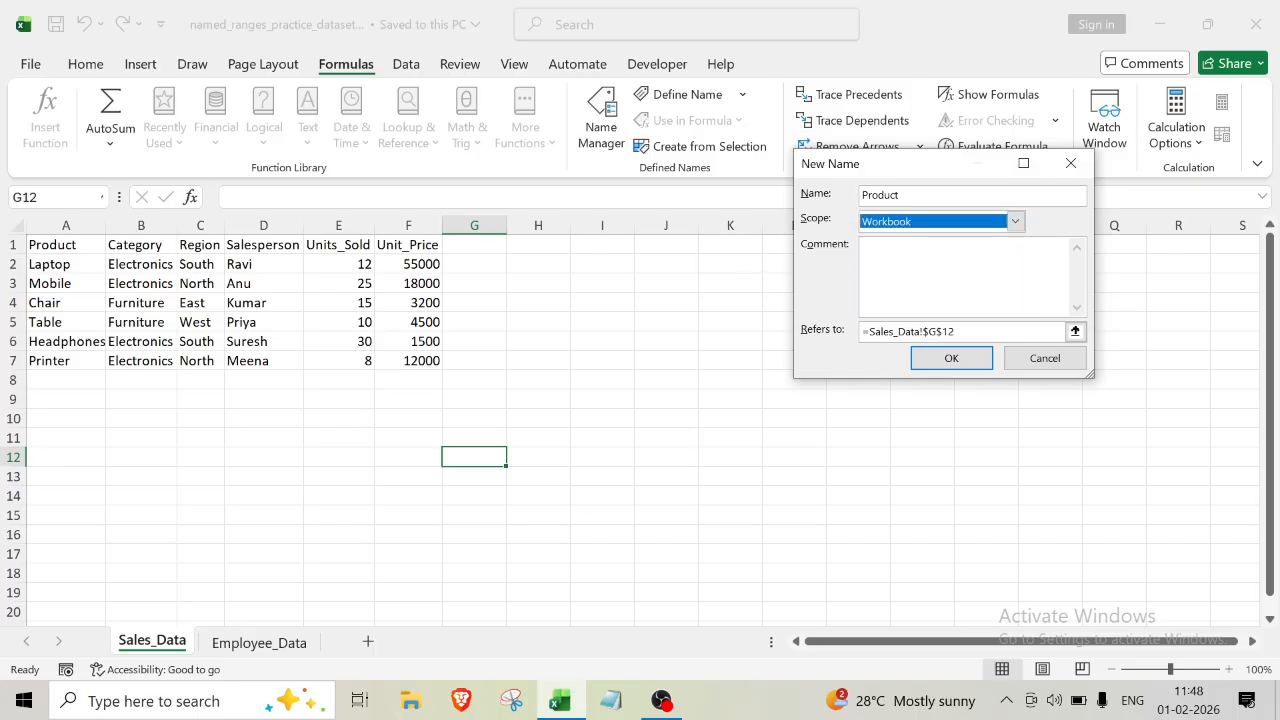
Step: Make the Product name refer to cells A1:A7 of Sales_Data, create it and close the Name Manager
click(964, 332)
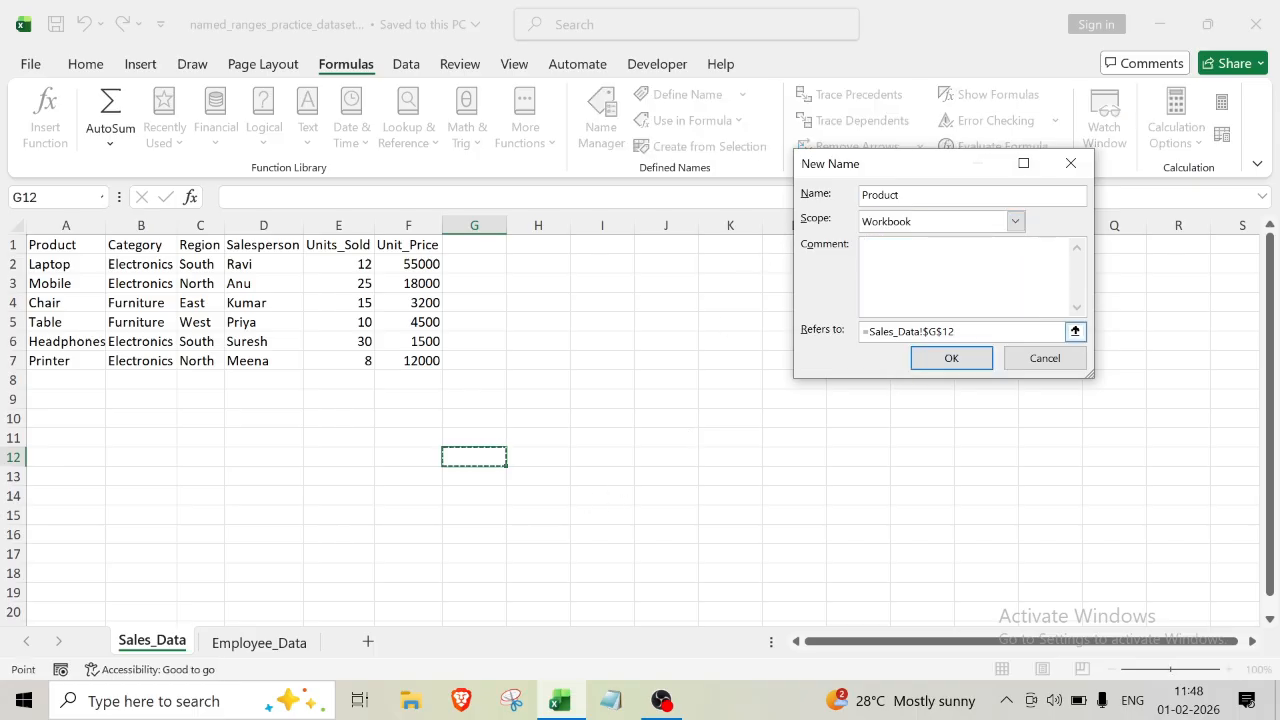
key(BackSpace)
key(BackSpace)
key(BackSpace)
key(BackSpace)
key(BackSpace)
key(BackSpace)
key(BackSpace)
key(BackSpace)
key(BackSpace)
key(BackSpace)
key(BackSpace)
key(BackSpace)
key(BackSpace)
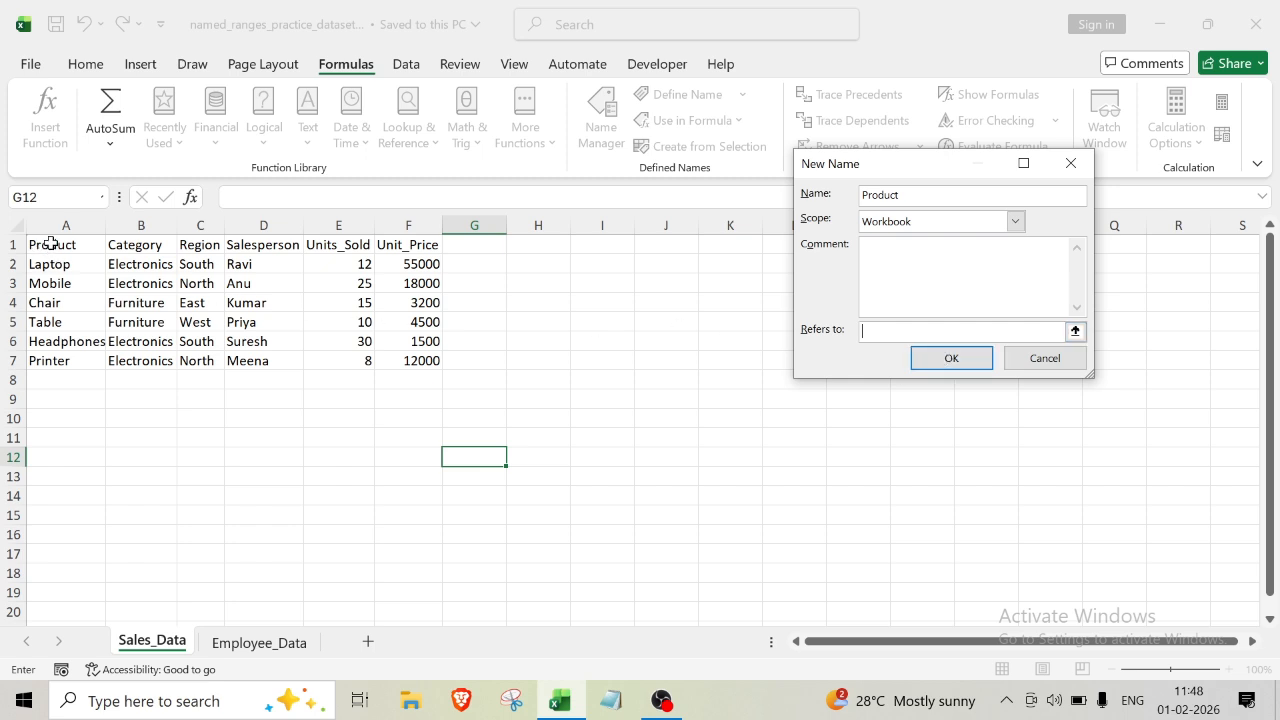
drag(51, 243, 58, 355)
click(958, 360)
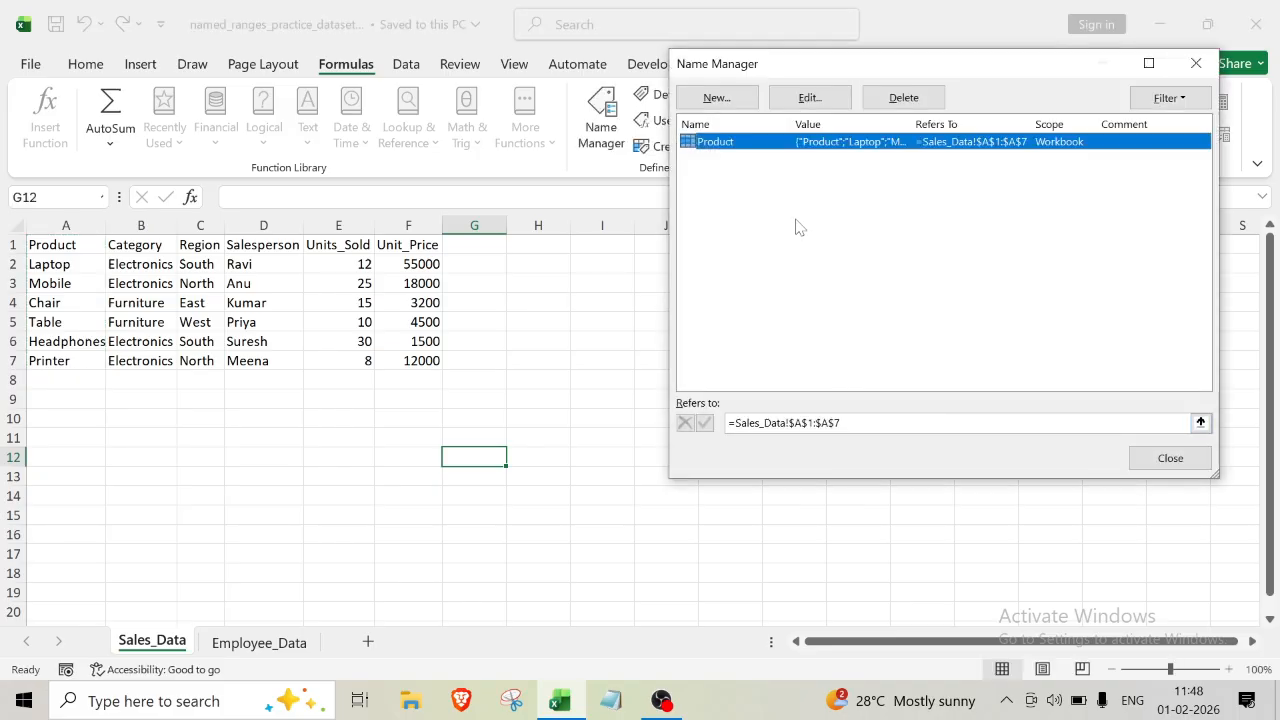
click(1206, 66)
Step: Check the new Product name by jumping to its range from the list of defined names
click(55, 224)
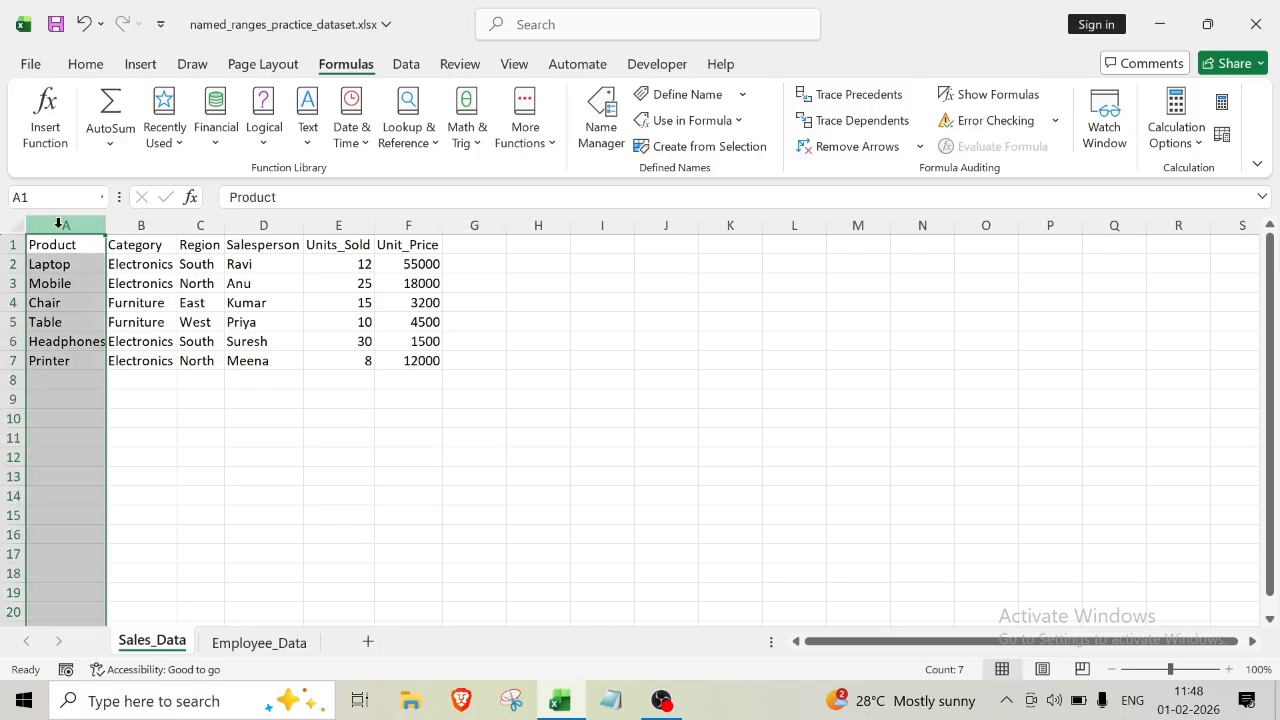
click(103, 200)
click(103, 198)
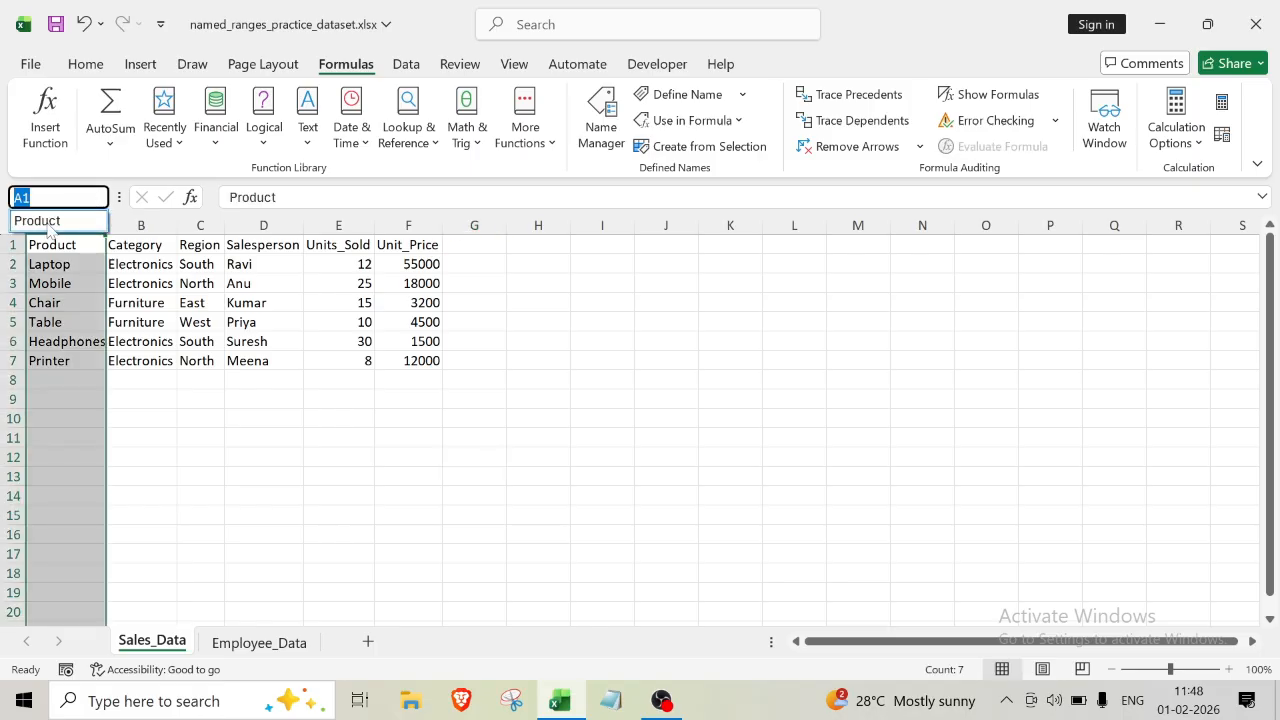
click(48, 222)
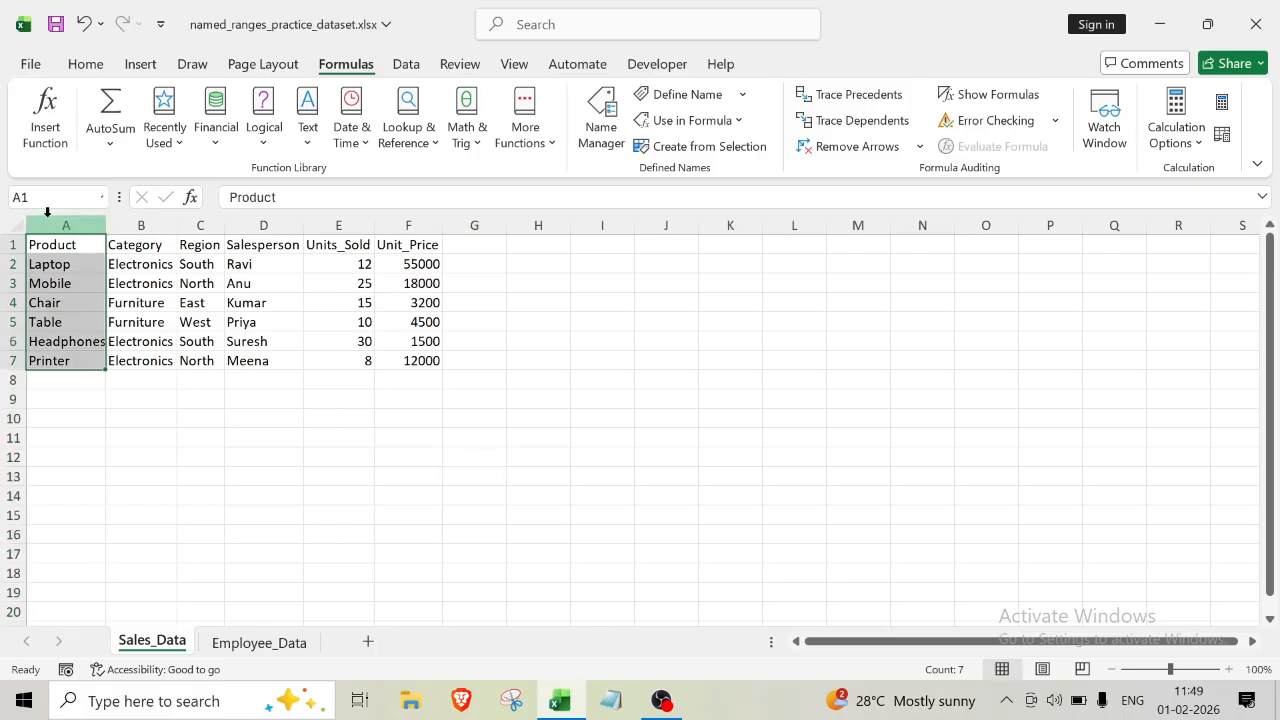
click(142, 456)
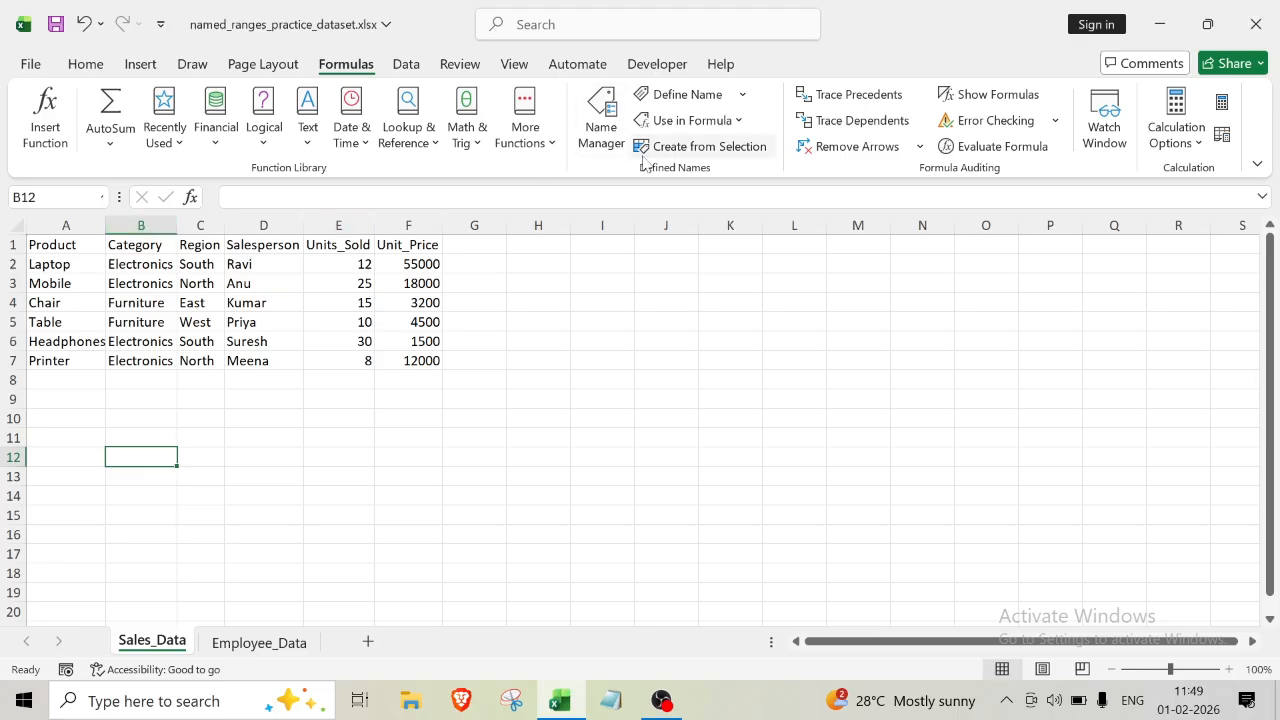
Step: Create a workbook-scoped name Category in the Name Manager that refers to Sales_Data cells B1:B7
click(614, 135)
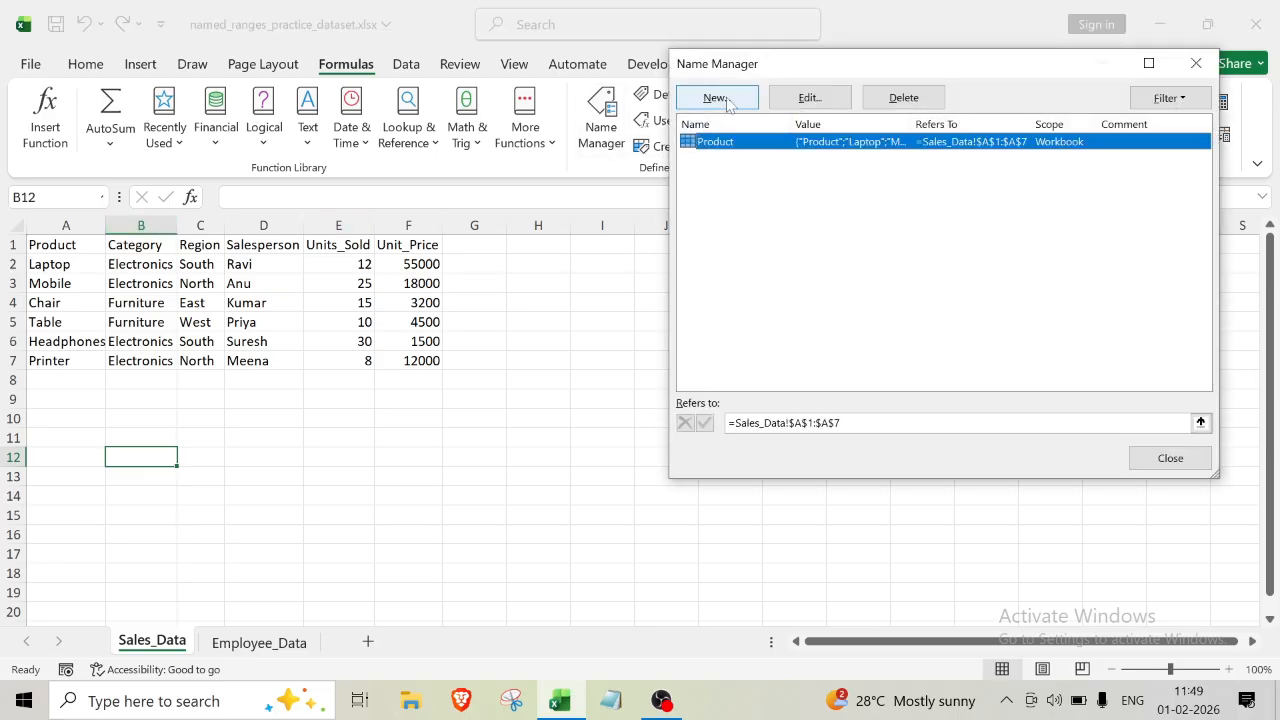
click(716, 98)
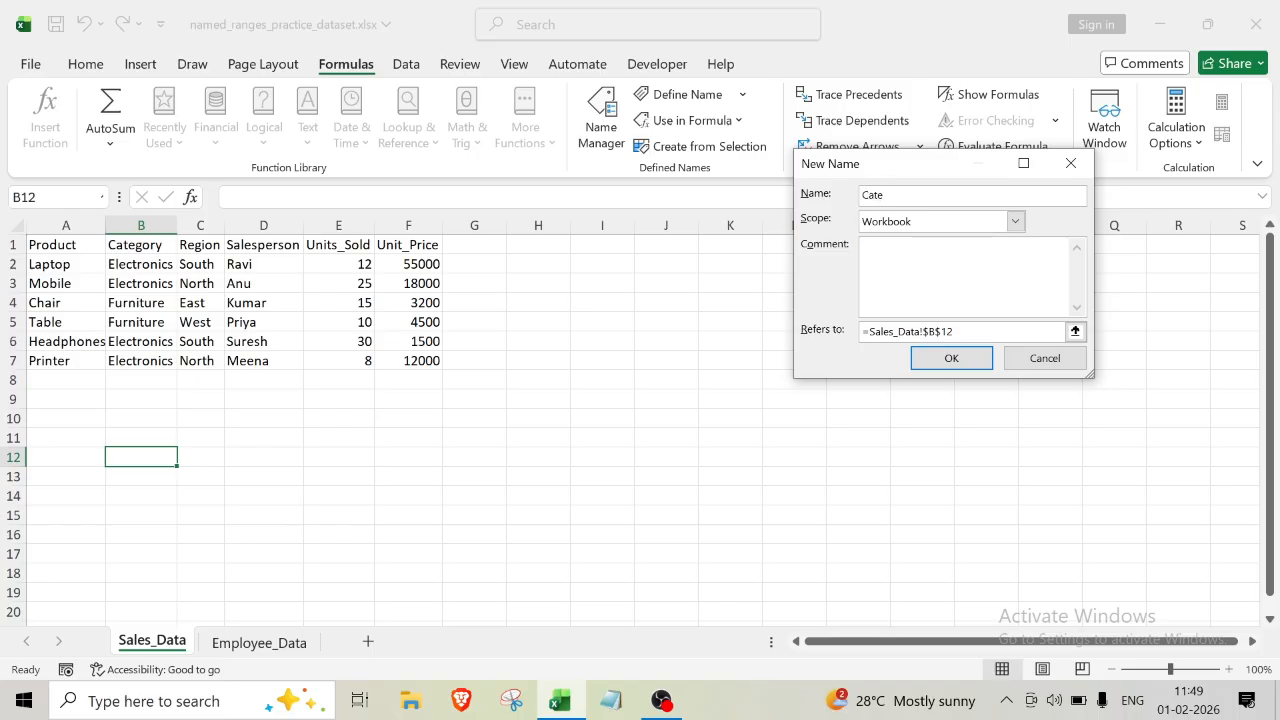
text(Categor)
key(BackSpace)
key(BackSpace)
key(BackSpace)
key(BackSpace)
key(BackSpace)
key(BackSpace)
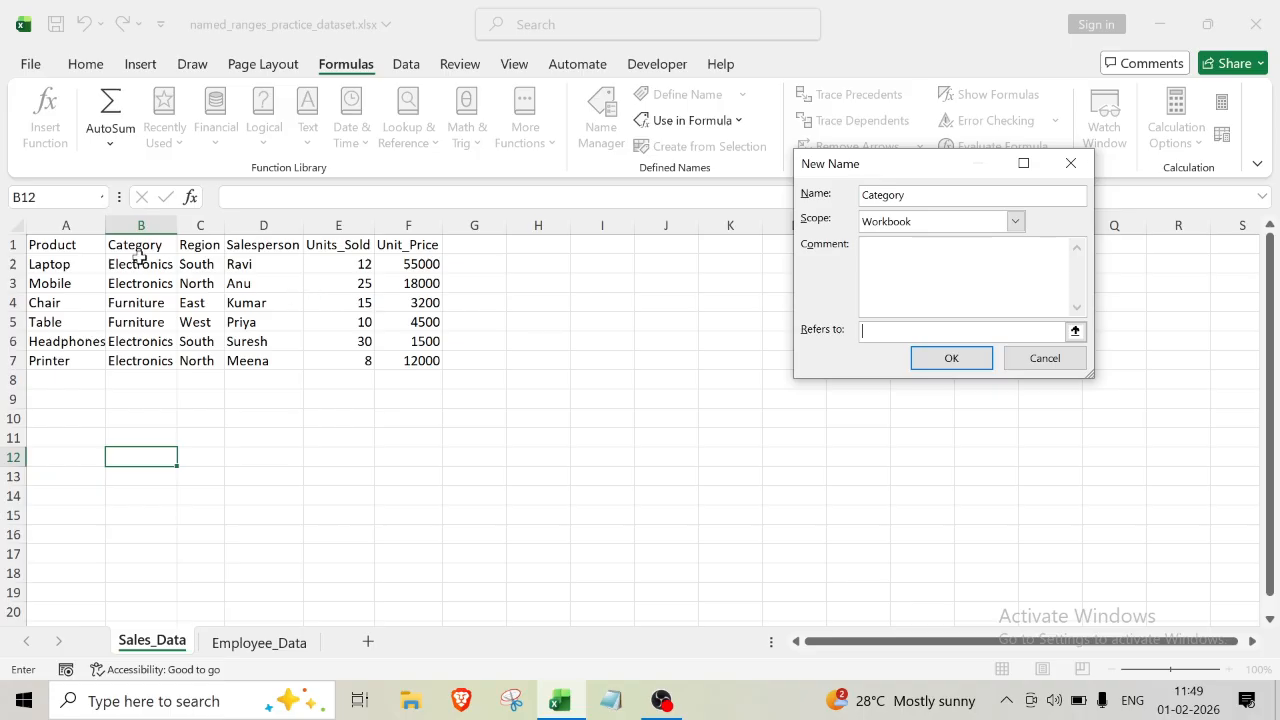
drag(140, 248, 156, 358)
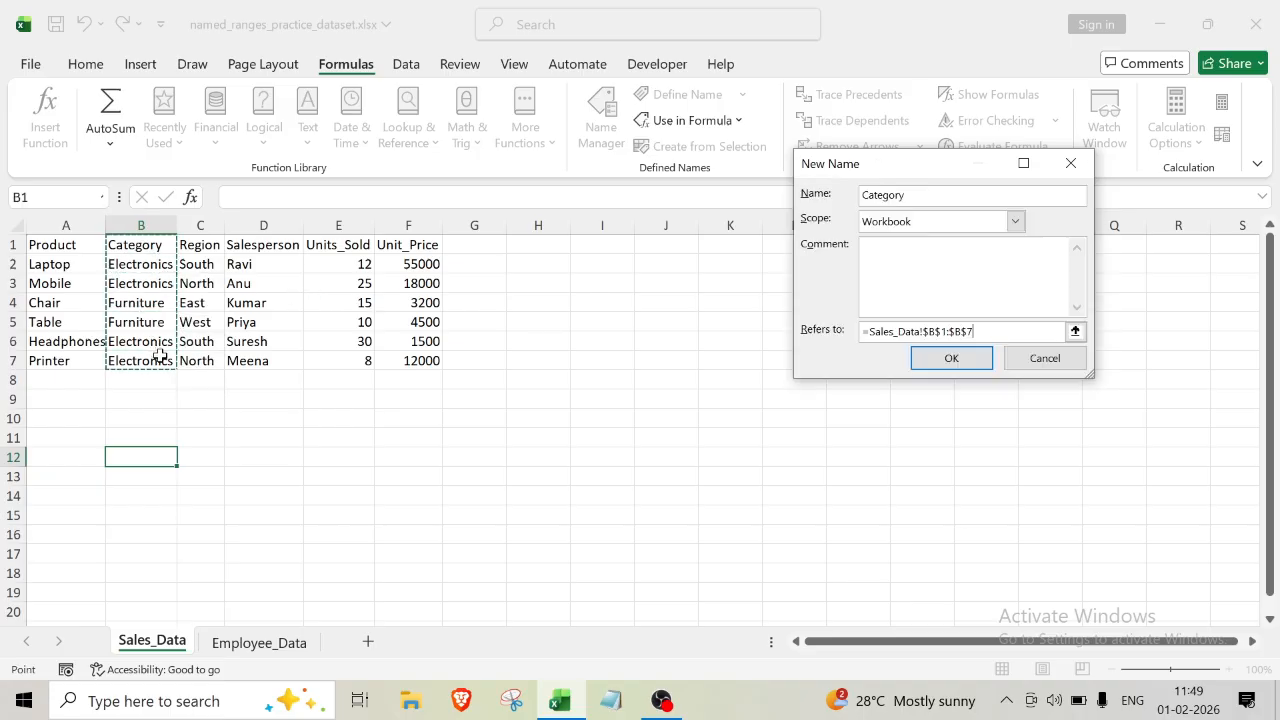
click(952, 359)
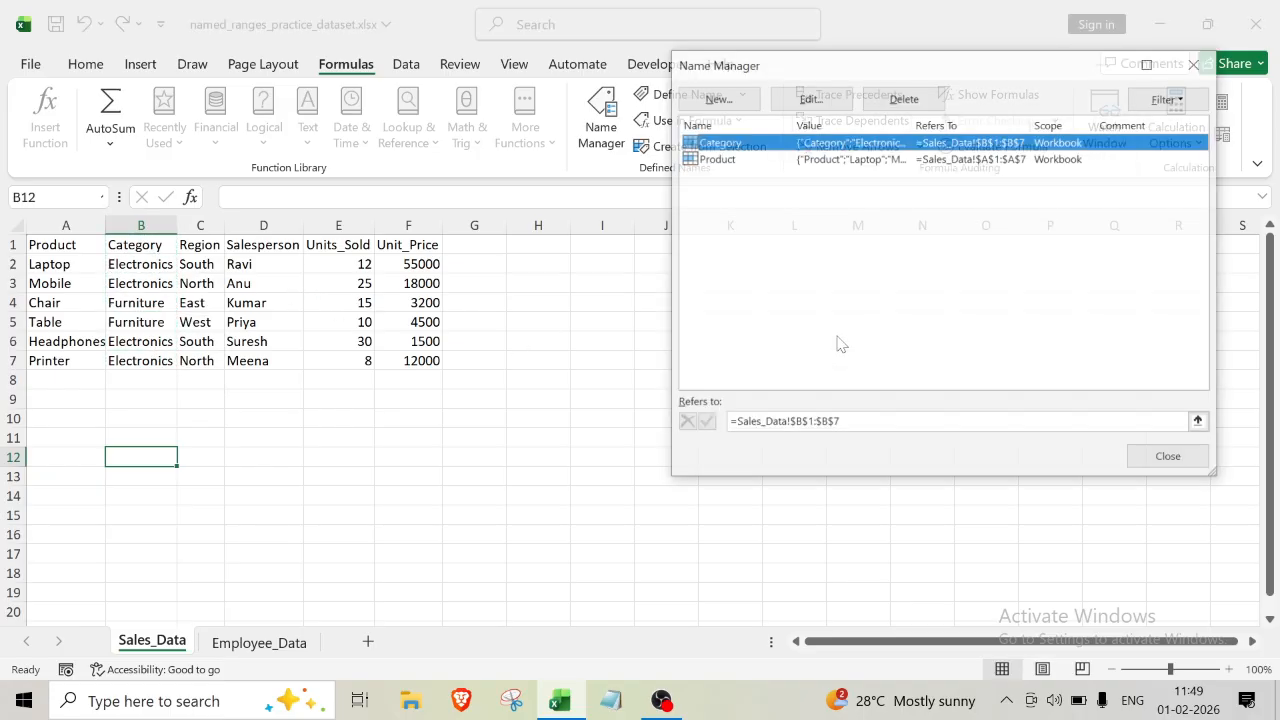
Step: Create a workbook-scoped name Region that refers to Sales_Data cells C1:C7
click(716, 98)
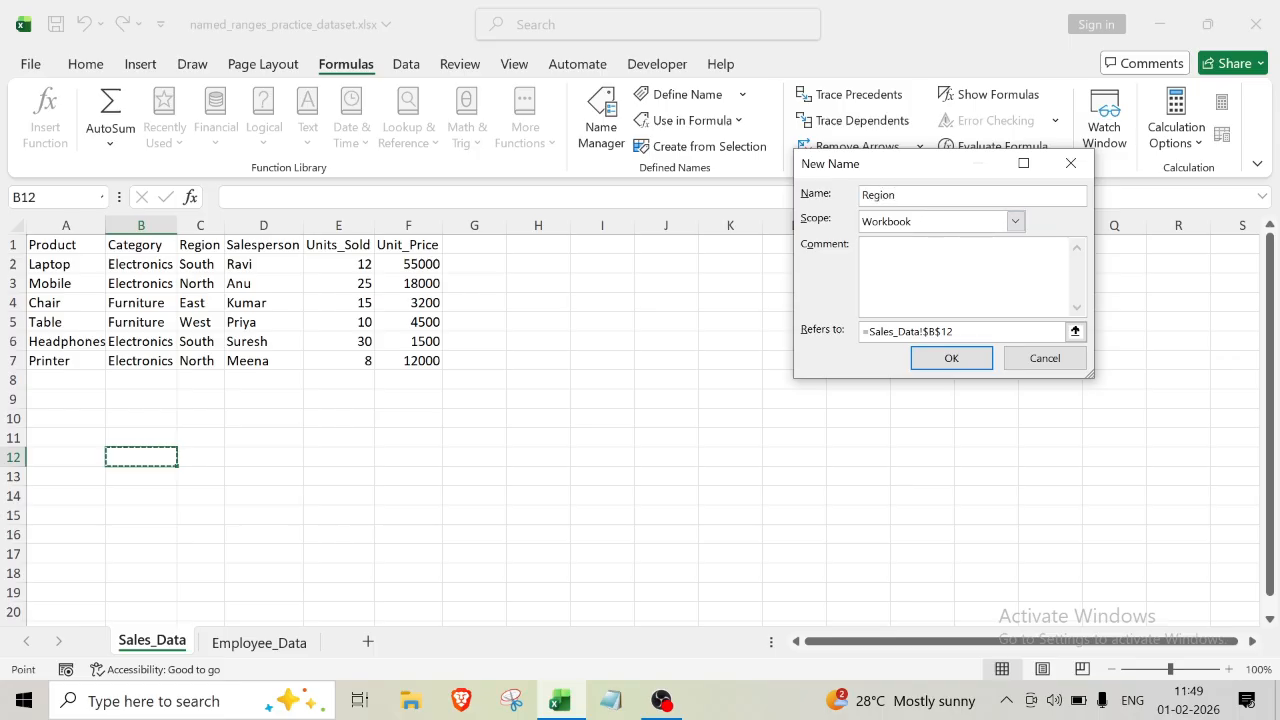
drag(955, 331, 850, 338)
key(BackSpace)
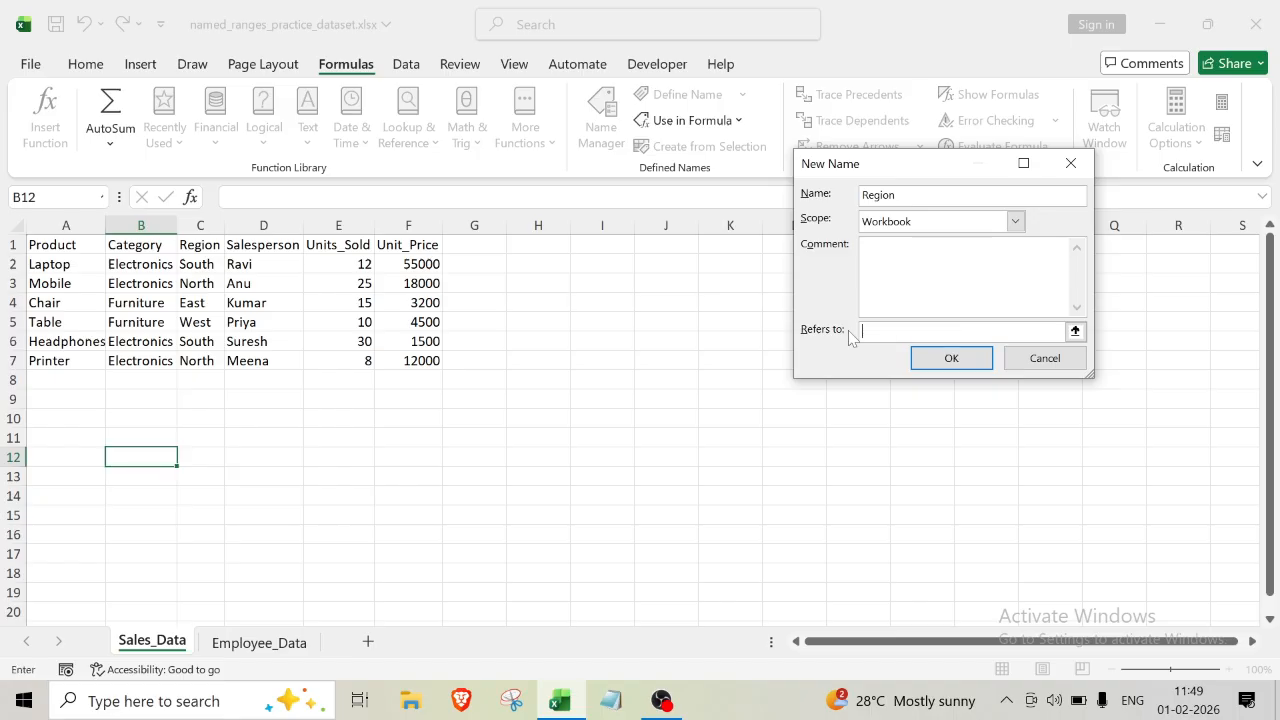
drag(202, 248, 197, 358)
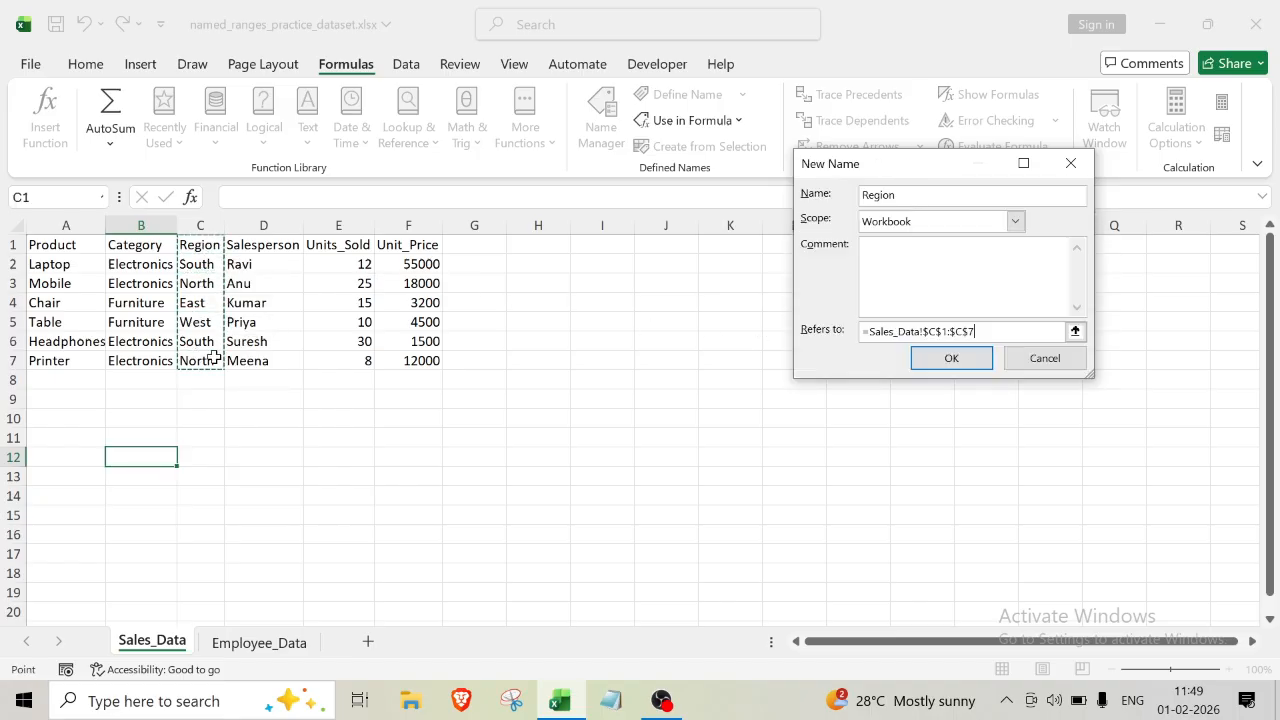
click(952, 360)
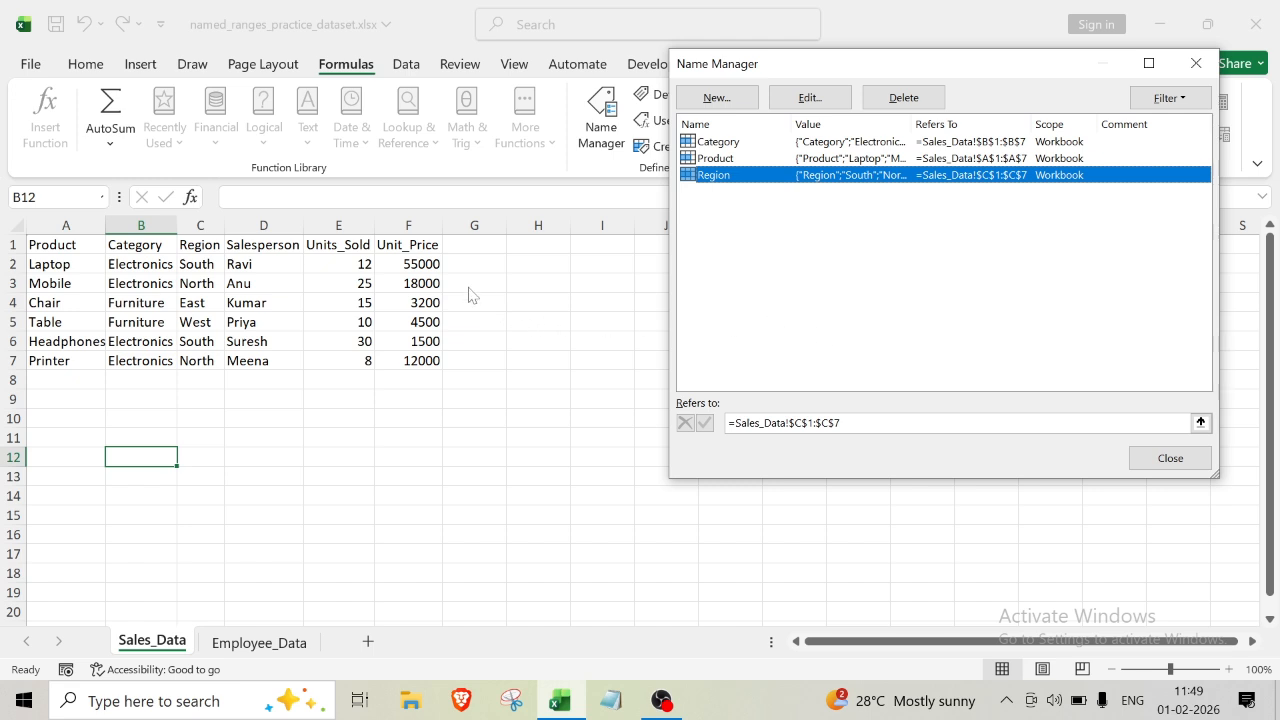
Step: Add the name Sales_person with Workbook scope for Sales_Data cells D1:D7
click(717, 97)
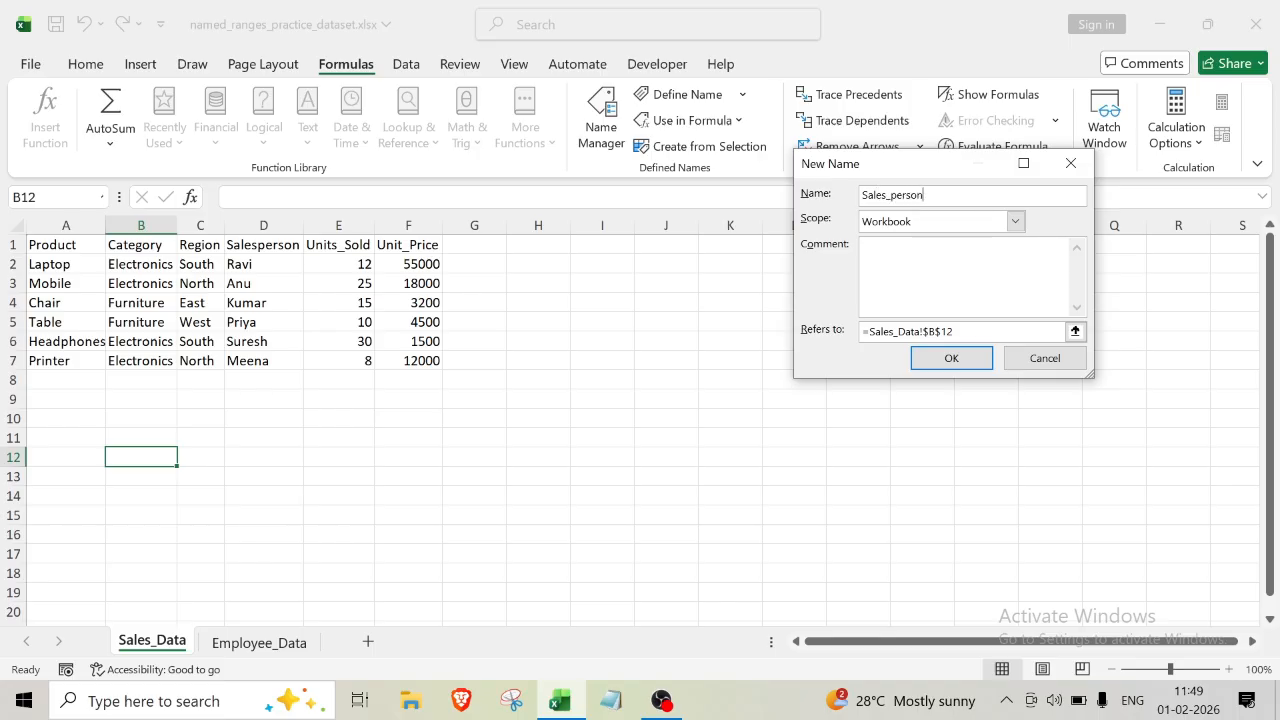
drag(968, 332, 850, 344)
key(BackSpace)
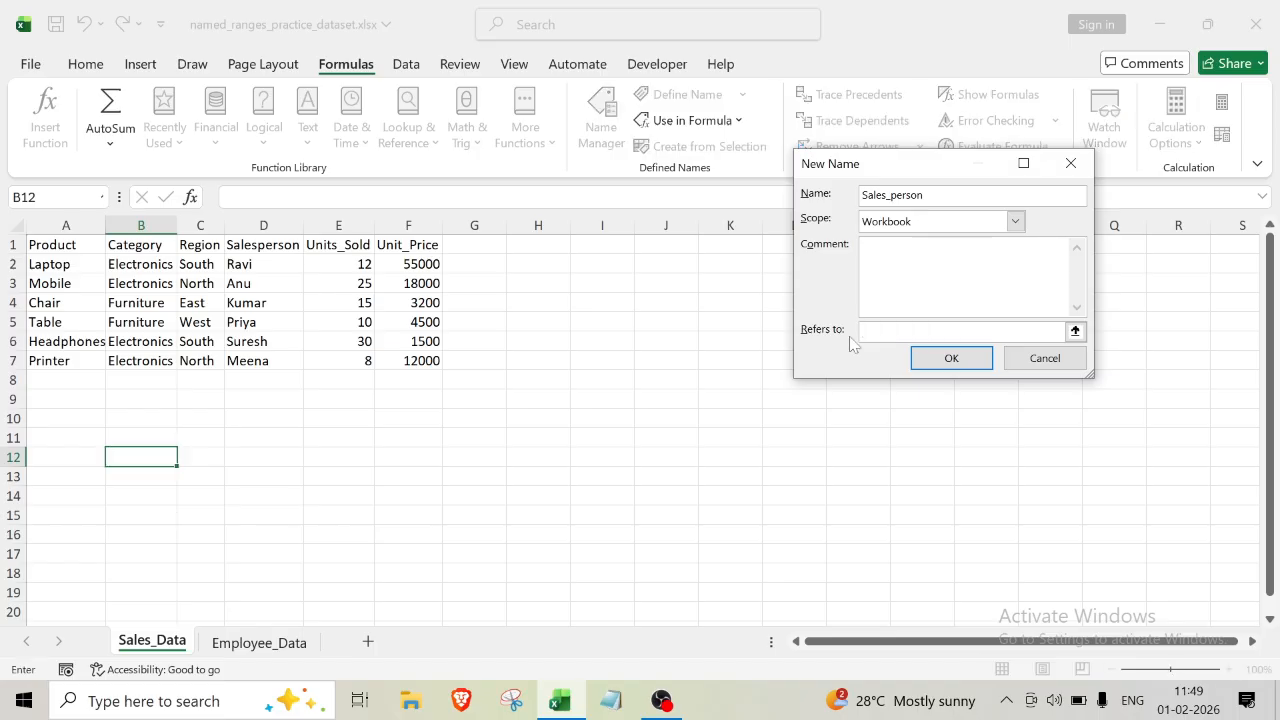
click(256, 251)
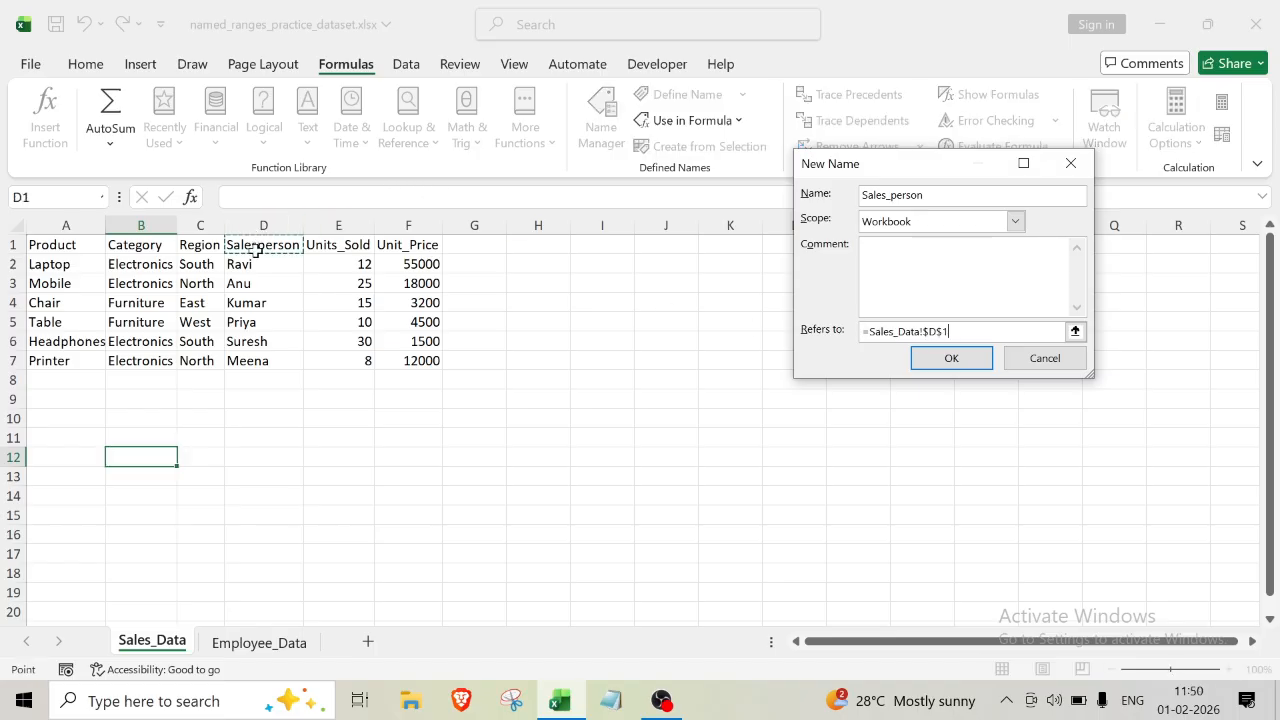
drag(256, 251, 263, 358)
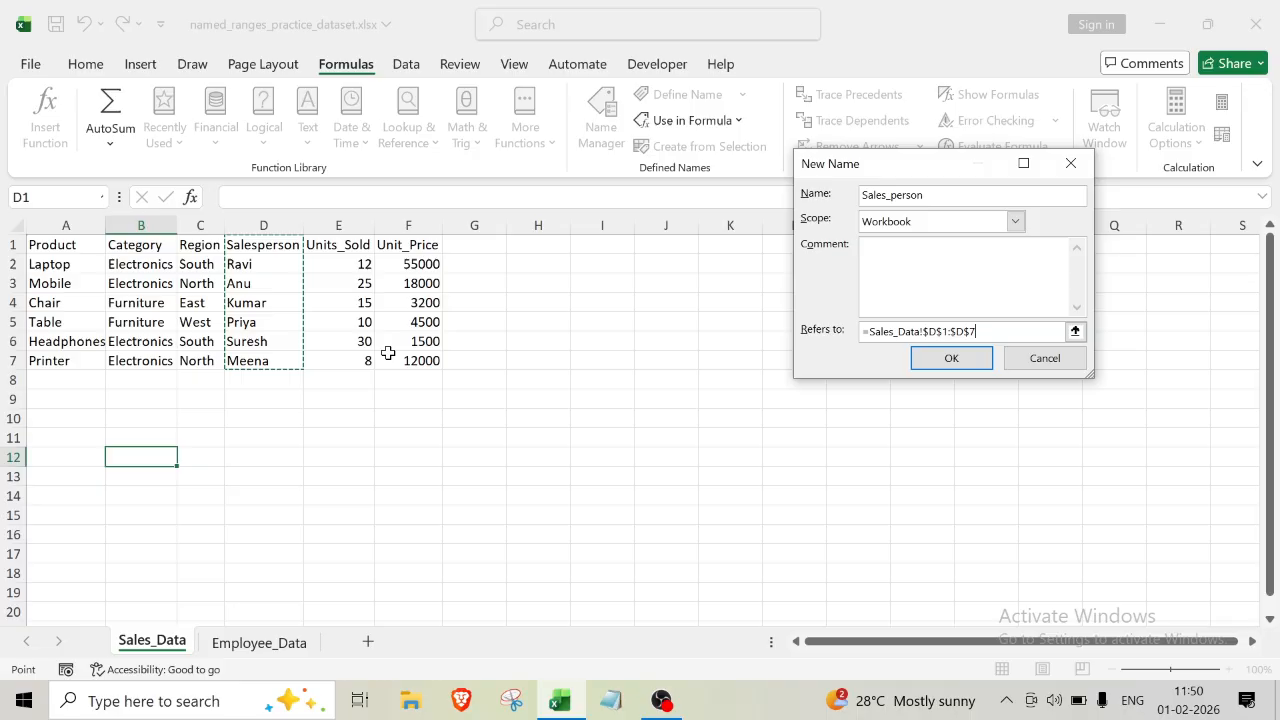
click(965, 368)
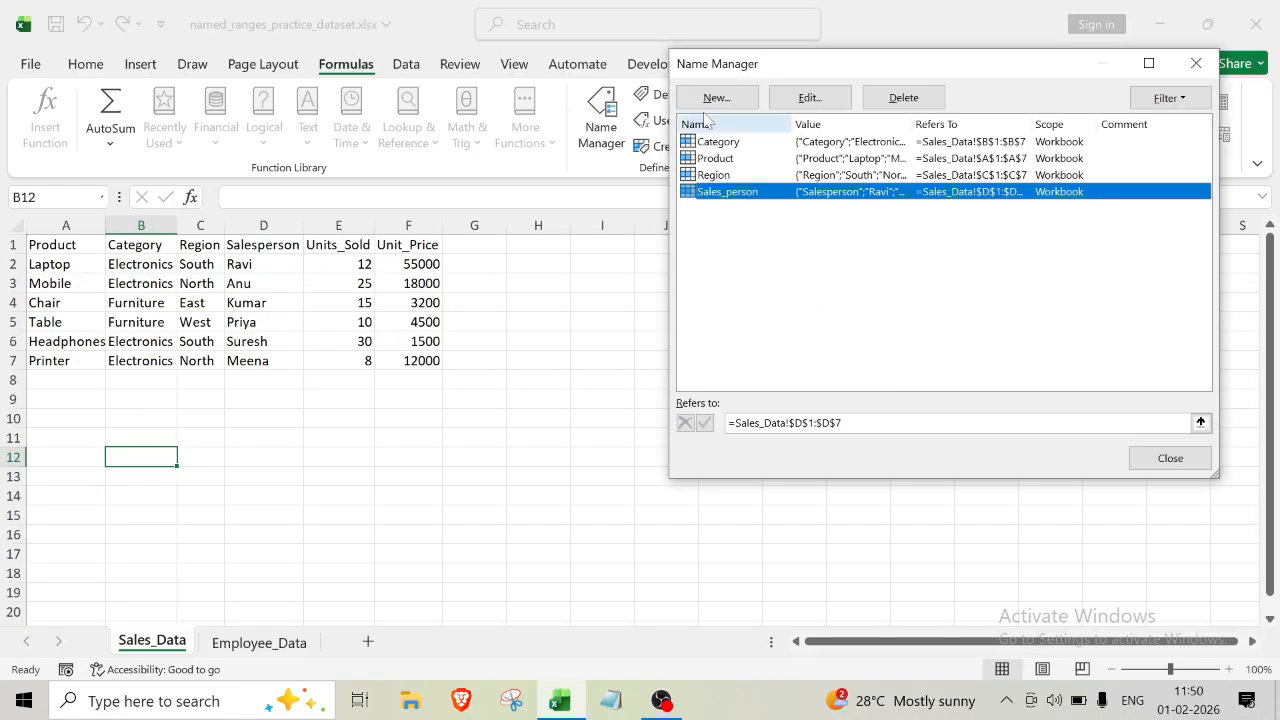
Step: Add the name Unit_sold with Workbook scope for Sales_Data cells E1:E7
click(716, 98)
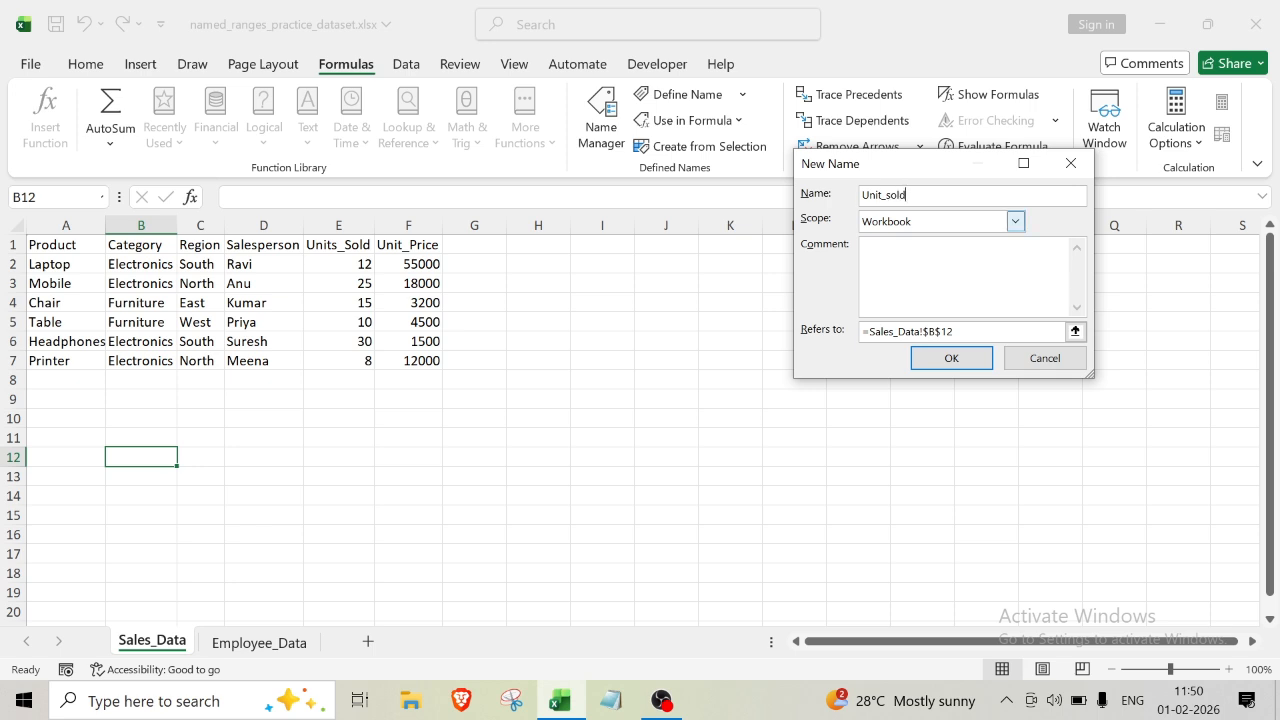
drag(956, 331, 843, 338)
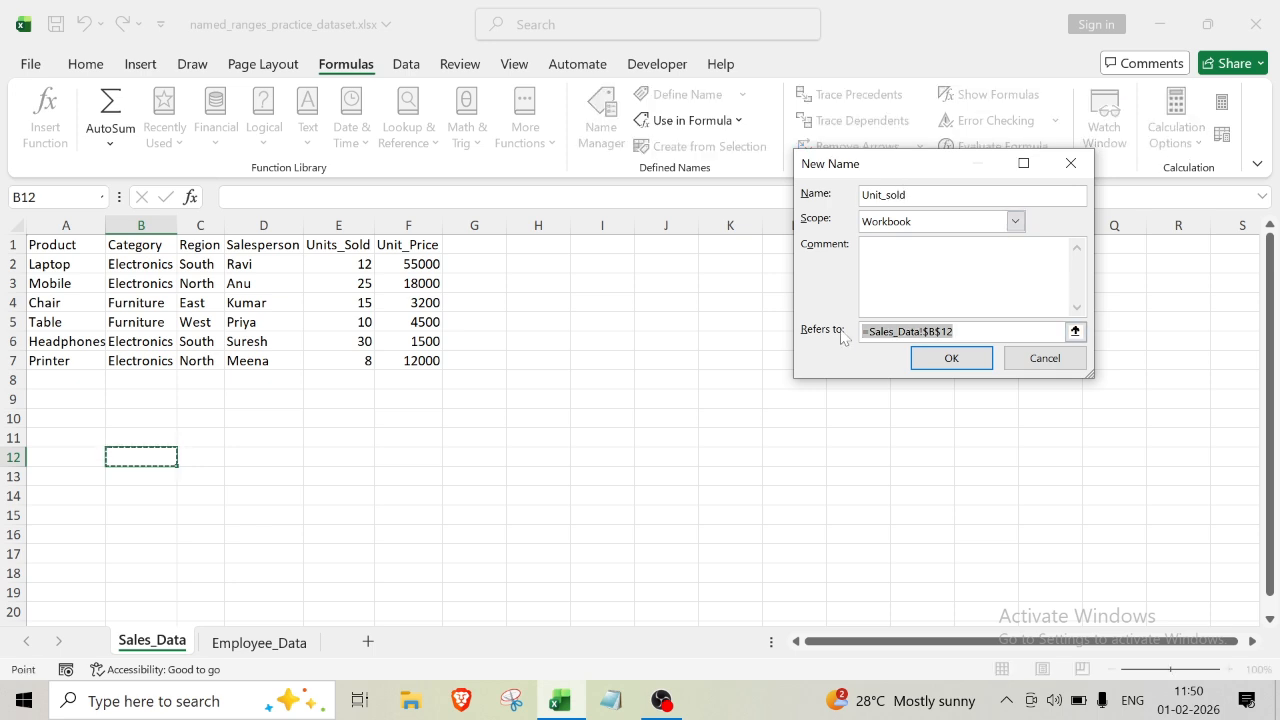
key(BackSpace)
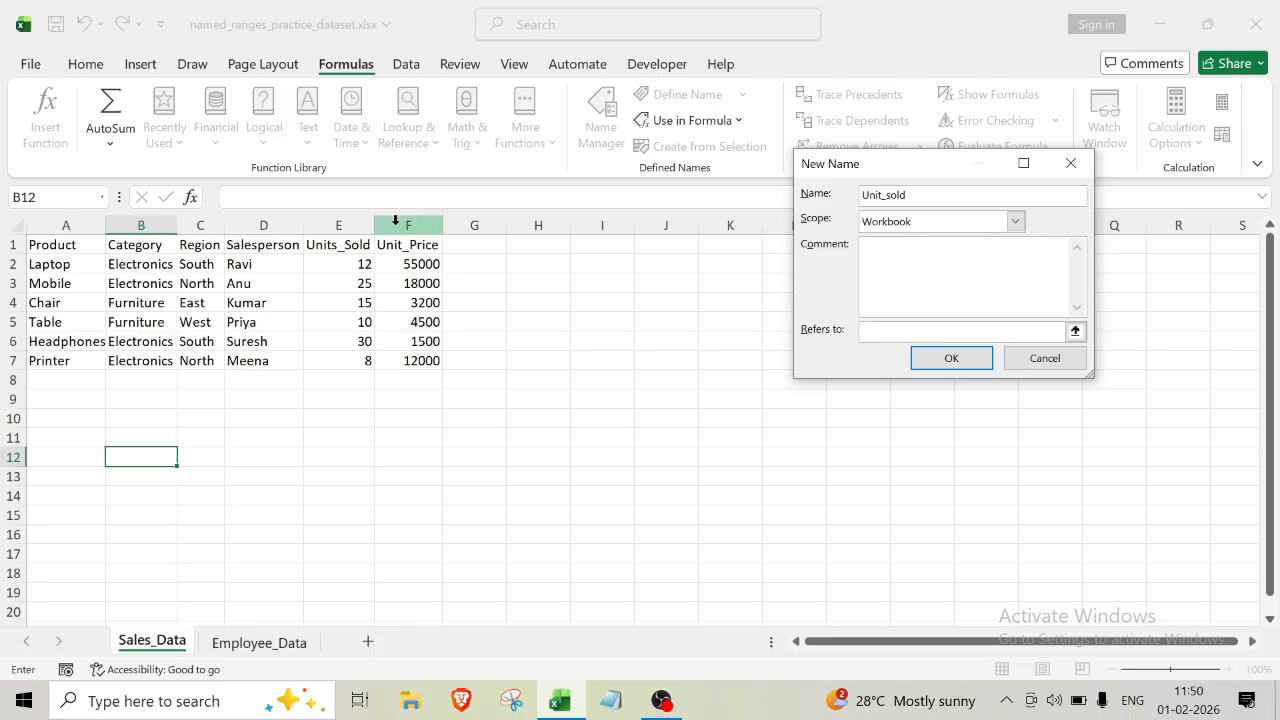
drag(335, 246, 329, 357)
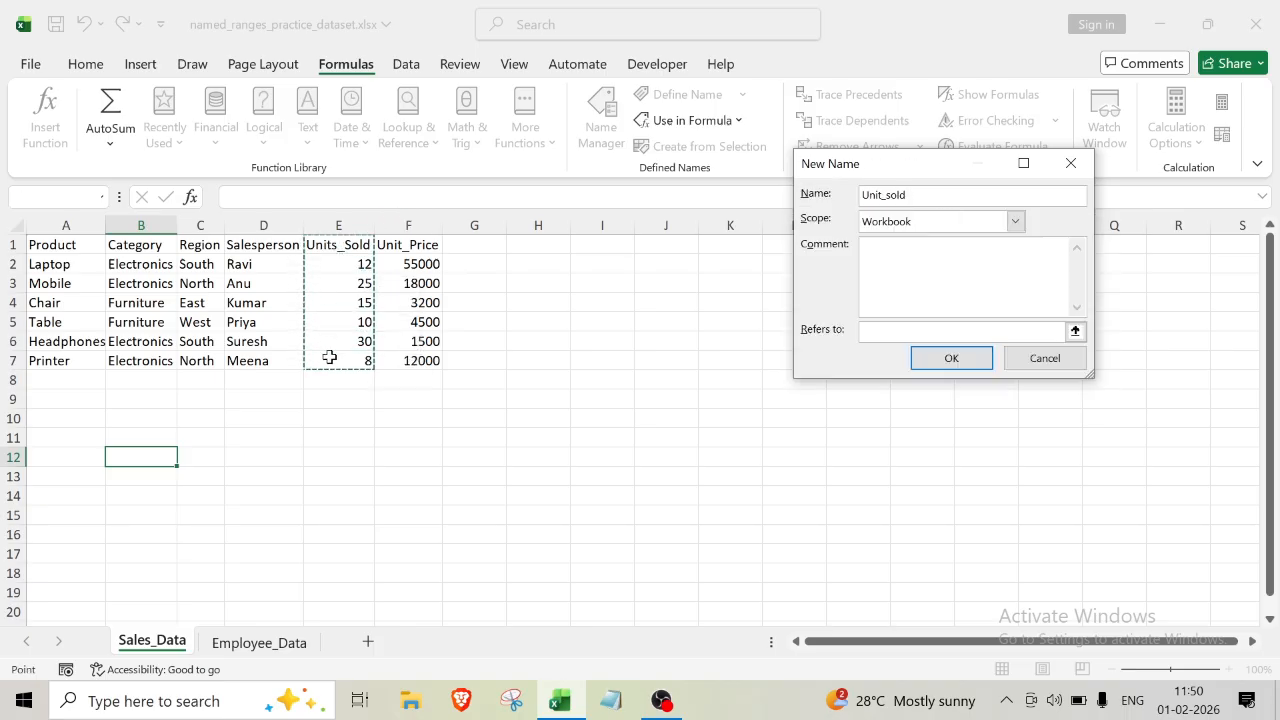
click(951, 358)
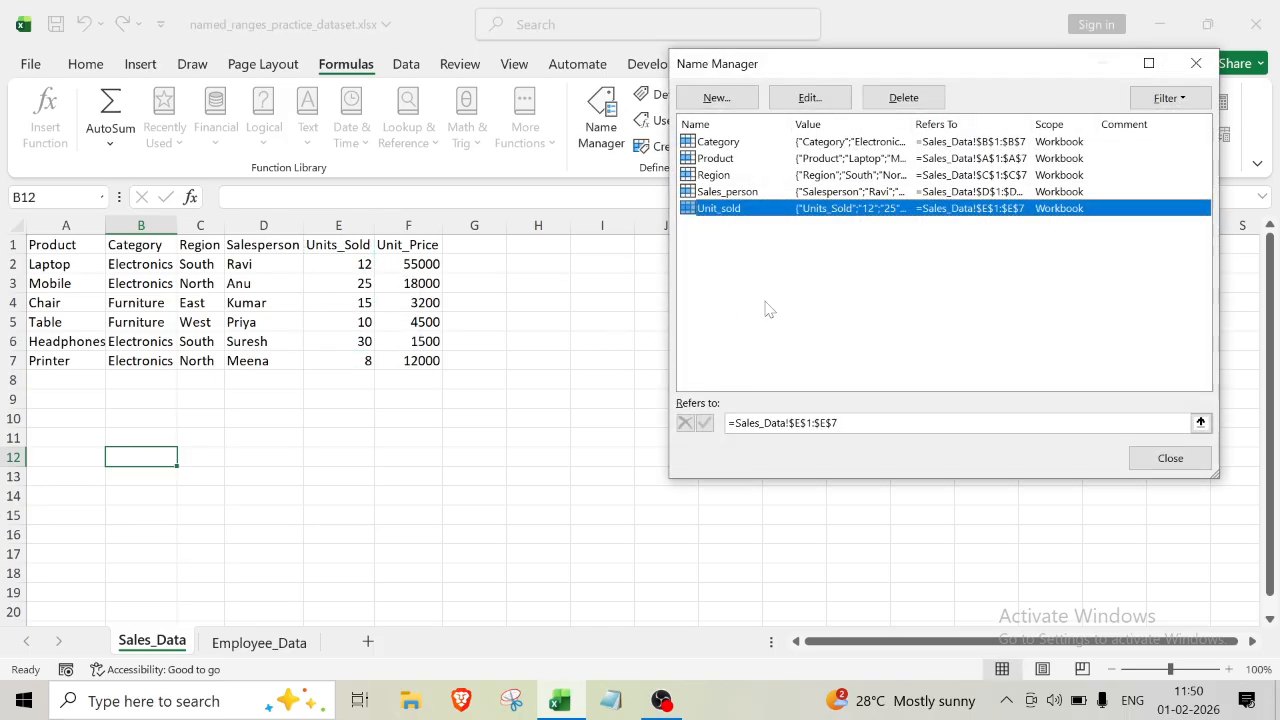
Step: Create the name Unit_price with Employee_Data scope for Sales_Data cells F1:F7 and close the Name Manager
click(718, 97)
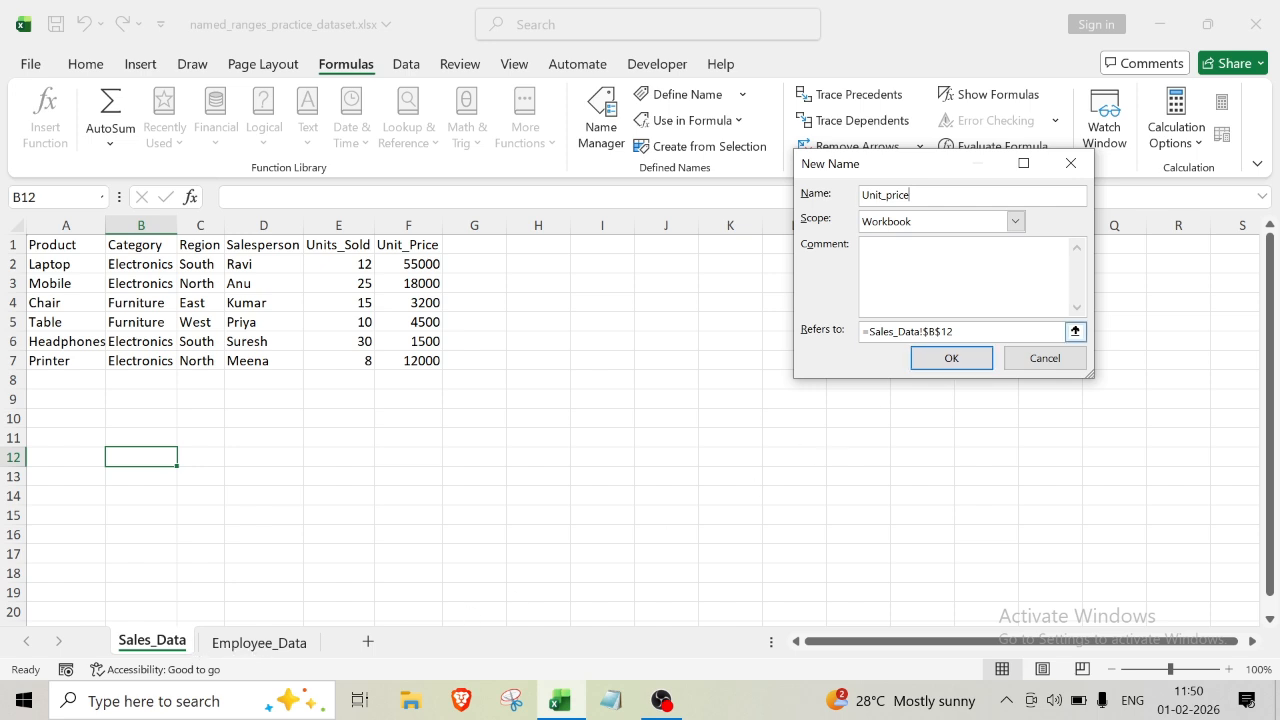
click(1015, 222)
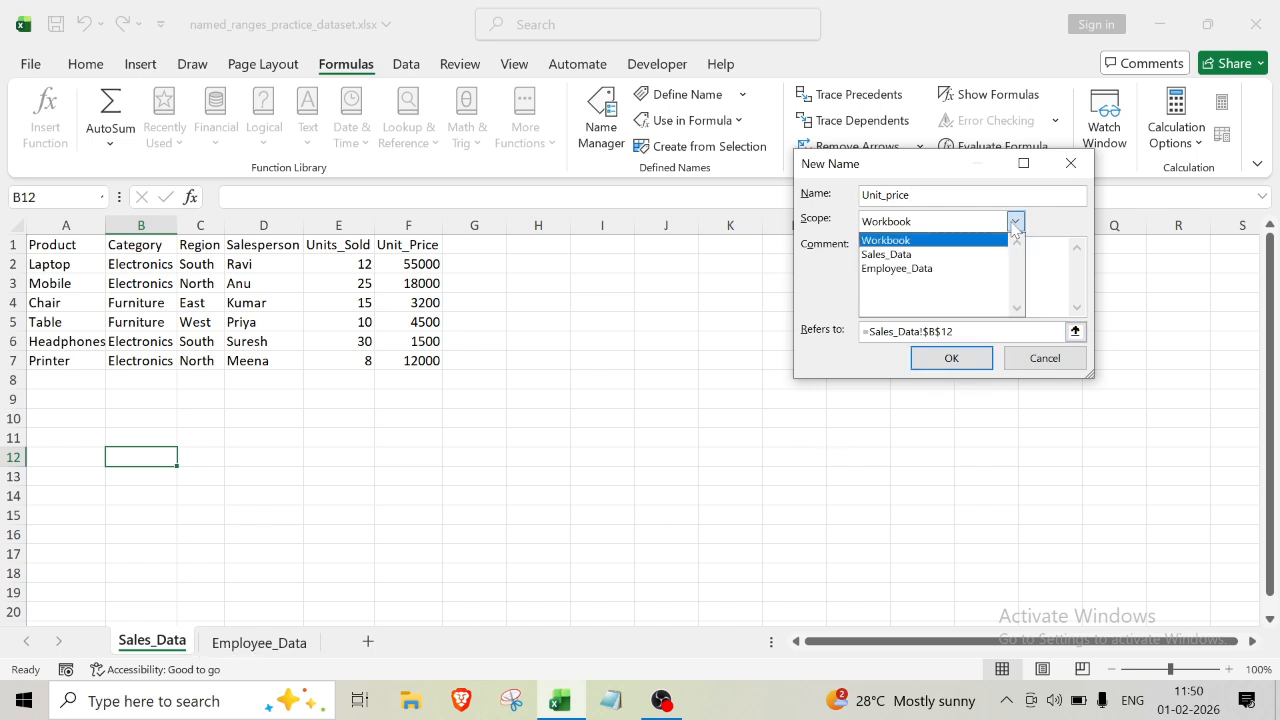
click(897, 268)
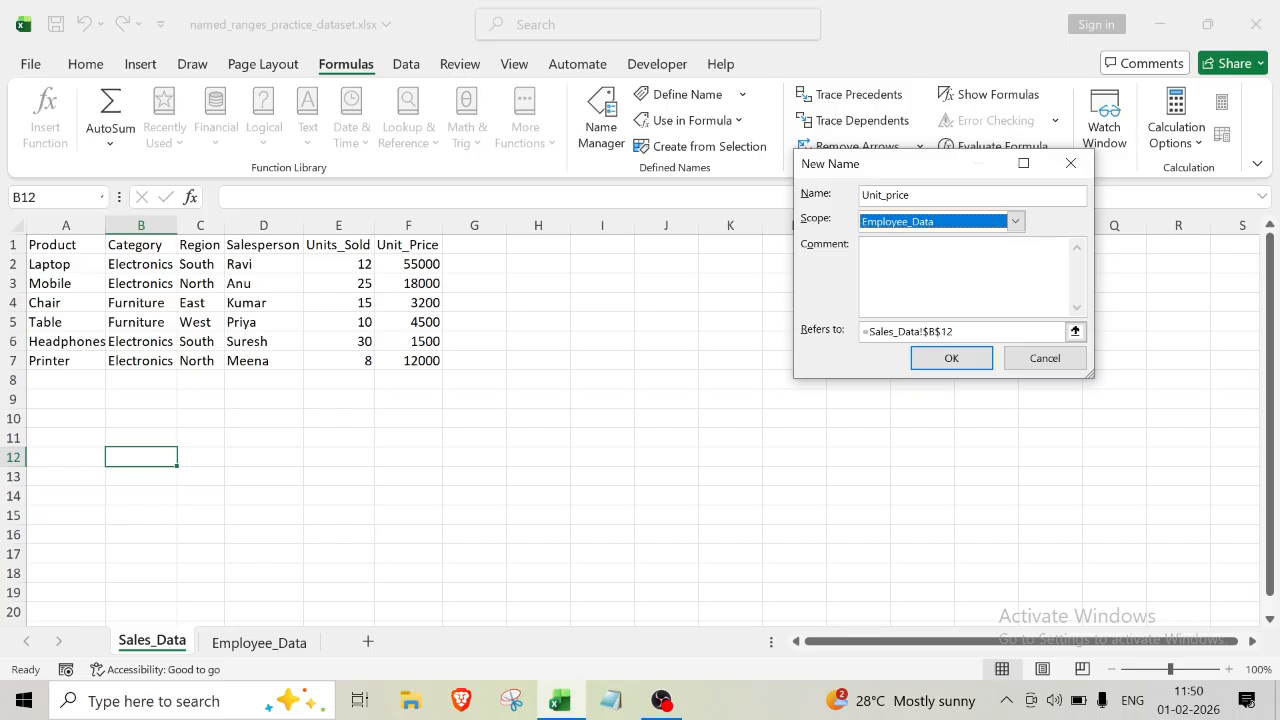
drag(955, 331, 862, 336)
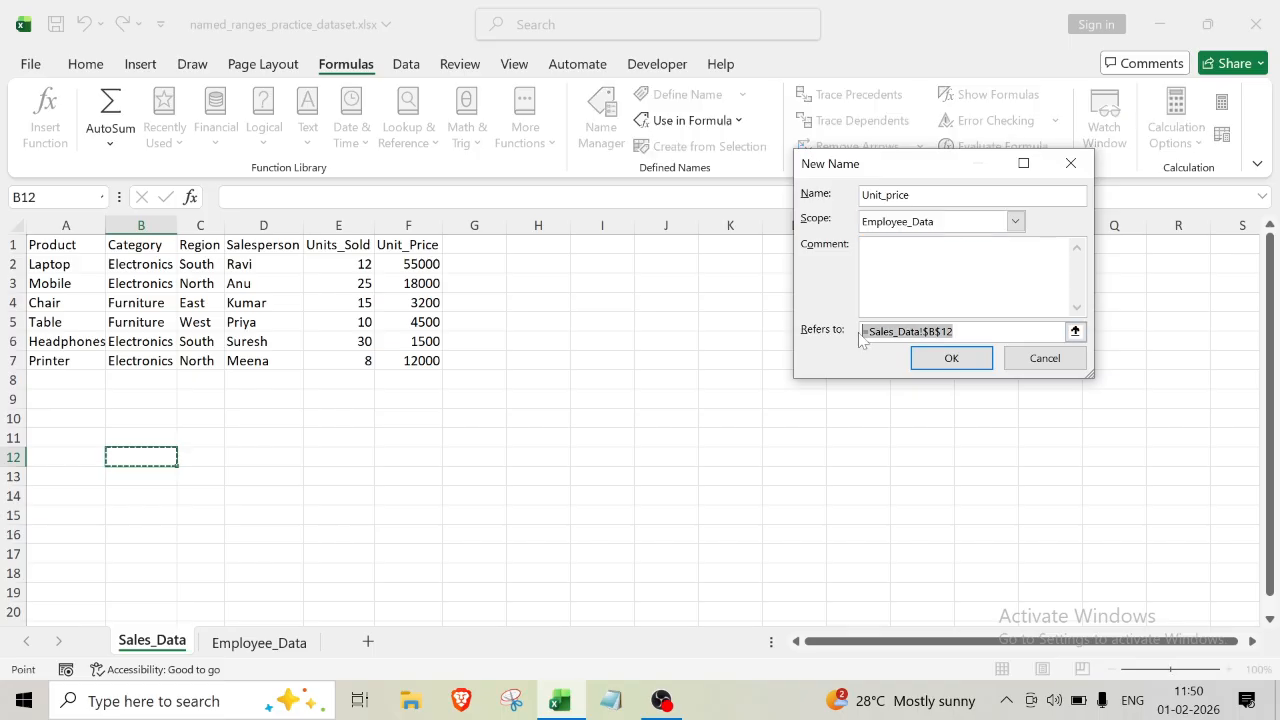
key(BackSpace)
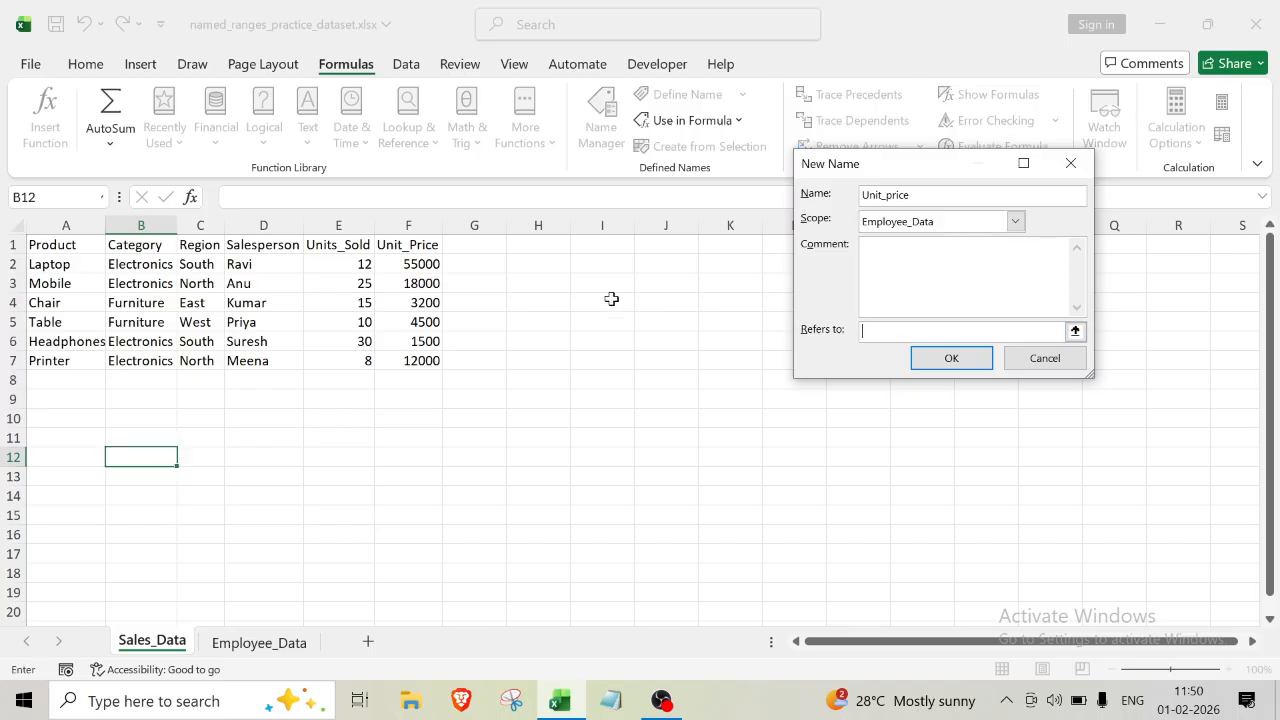
click(401, 248)
drag(401, 248, 407, 357)
click(939, 362)
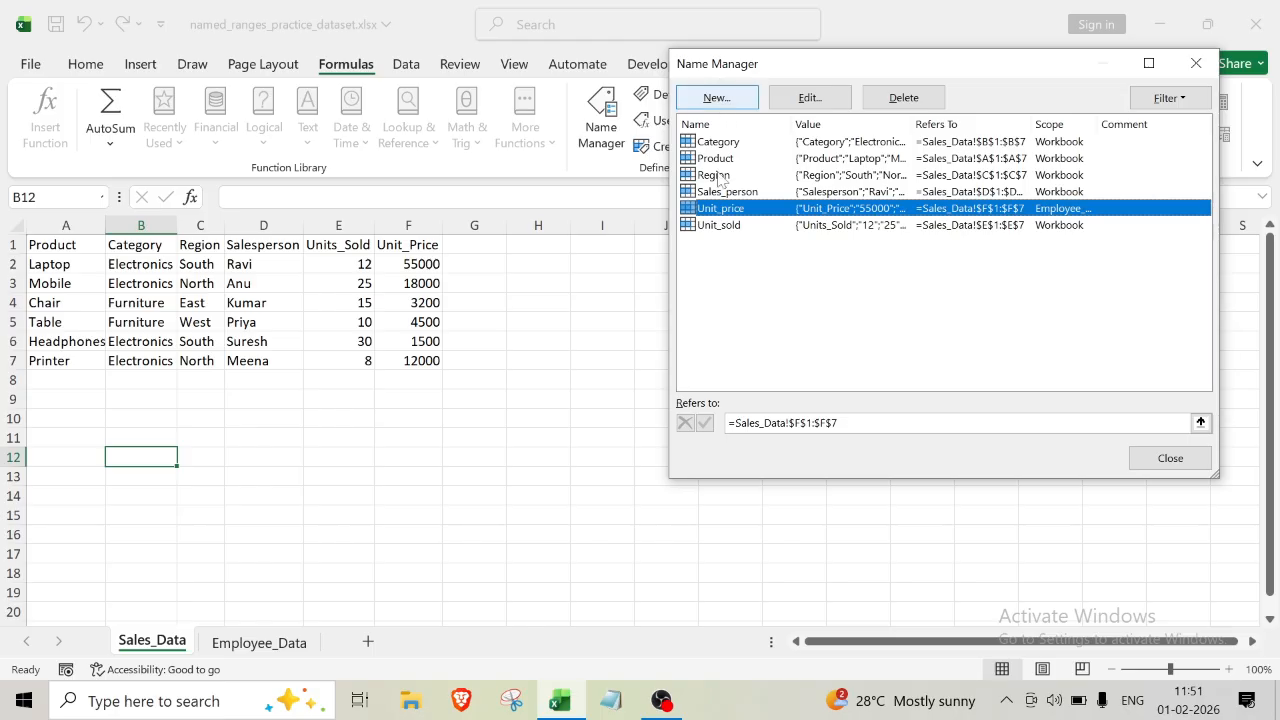
click(1198, 68)
Step: Examine the list of defined names available from the Sales_Data sheet
click(727, 438)
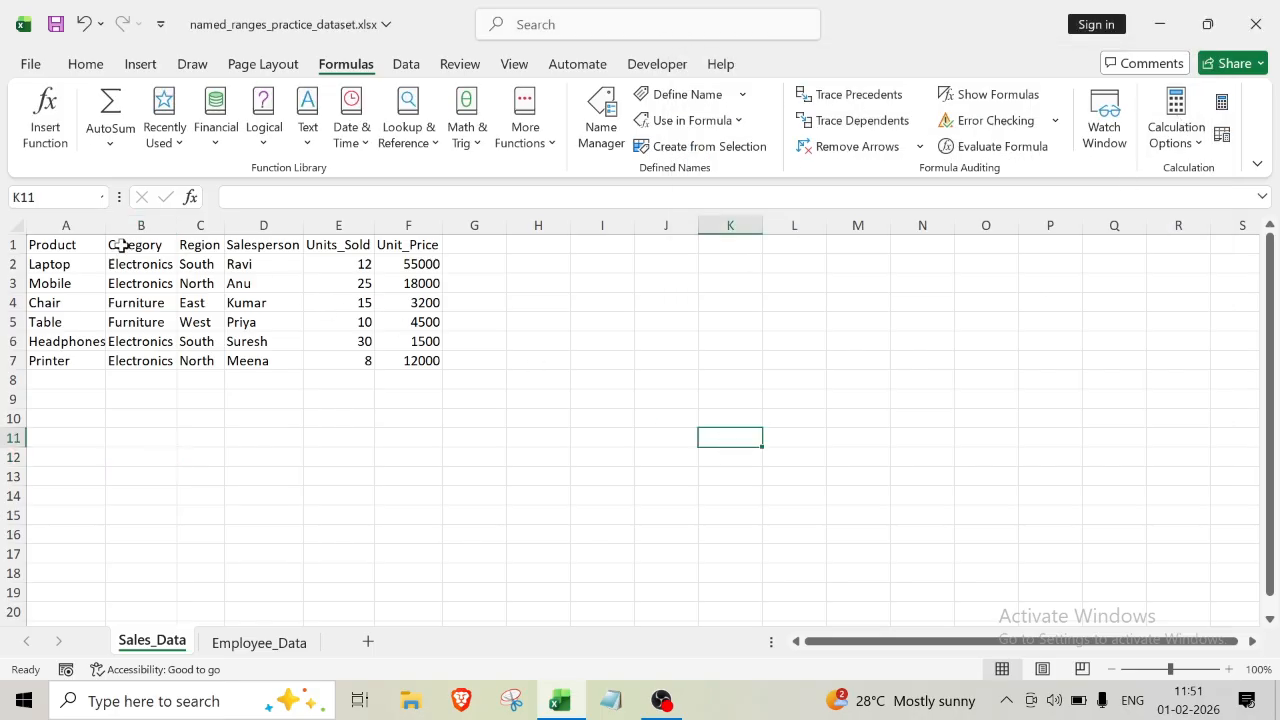
click(70, 224)
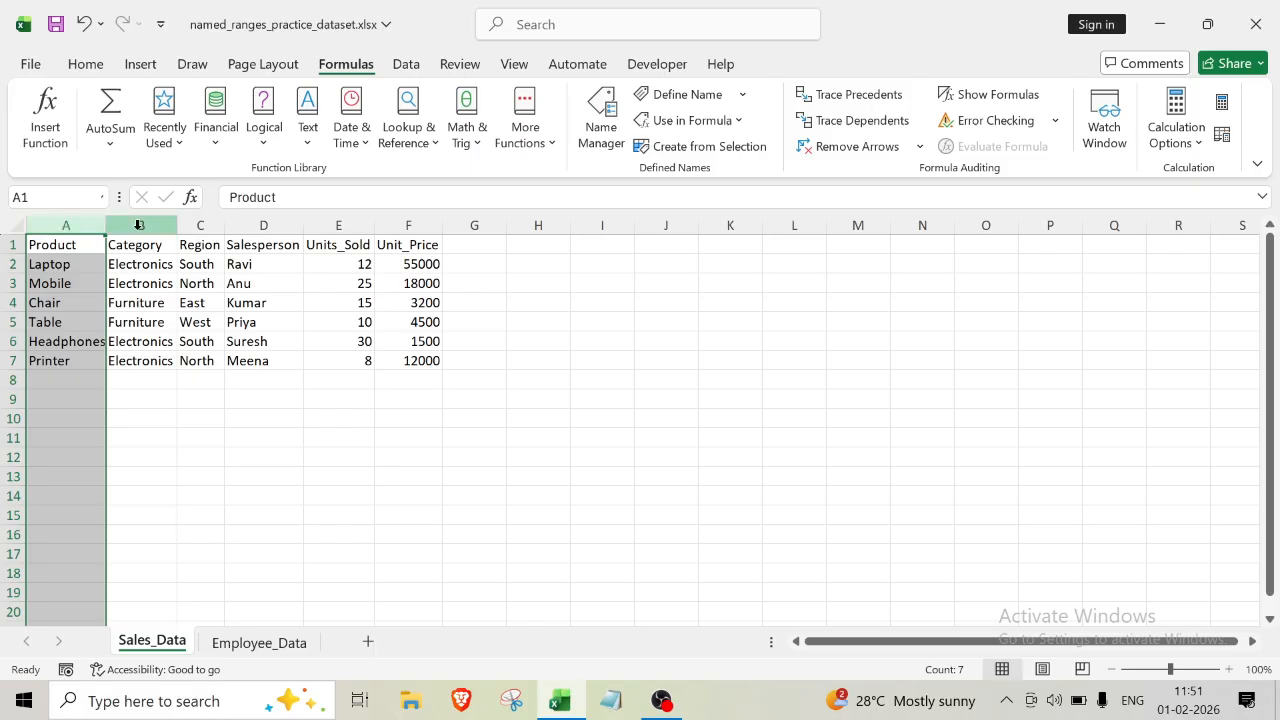
click(101, 197)
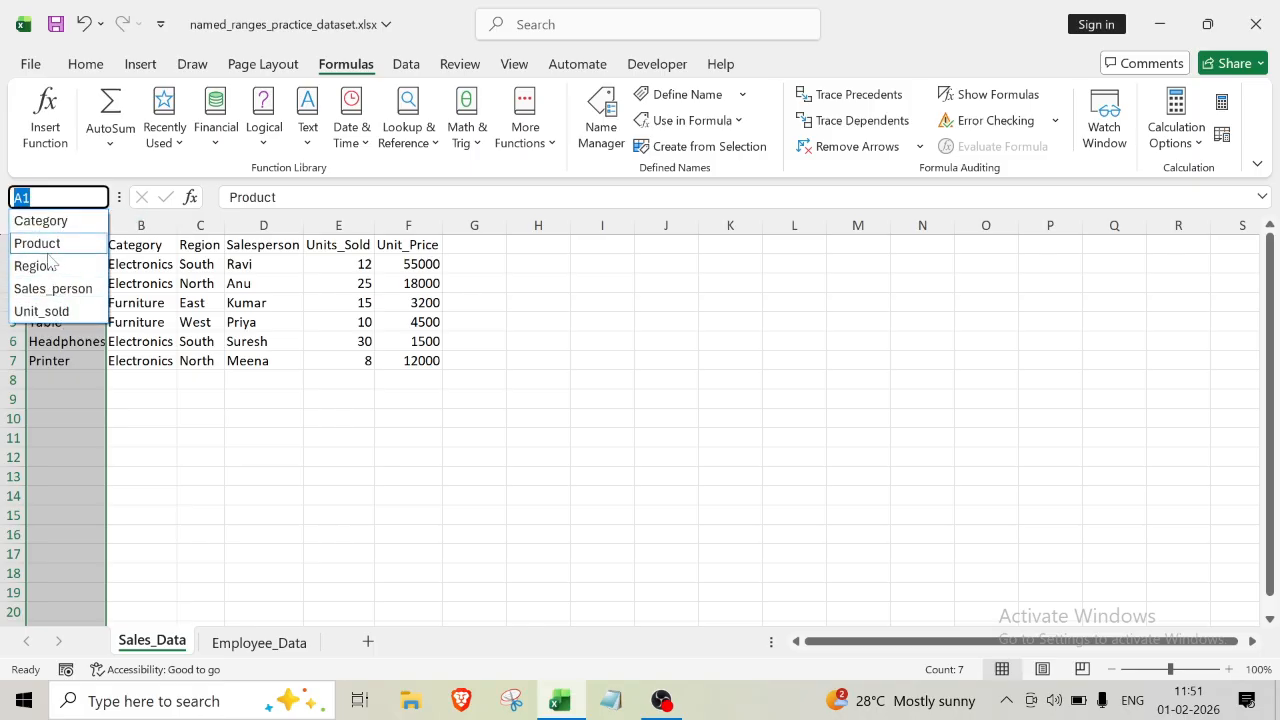
key(Escape)
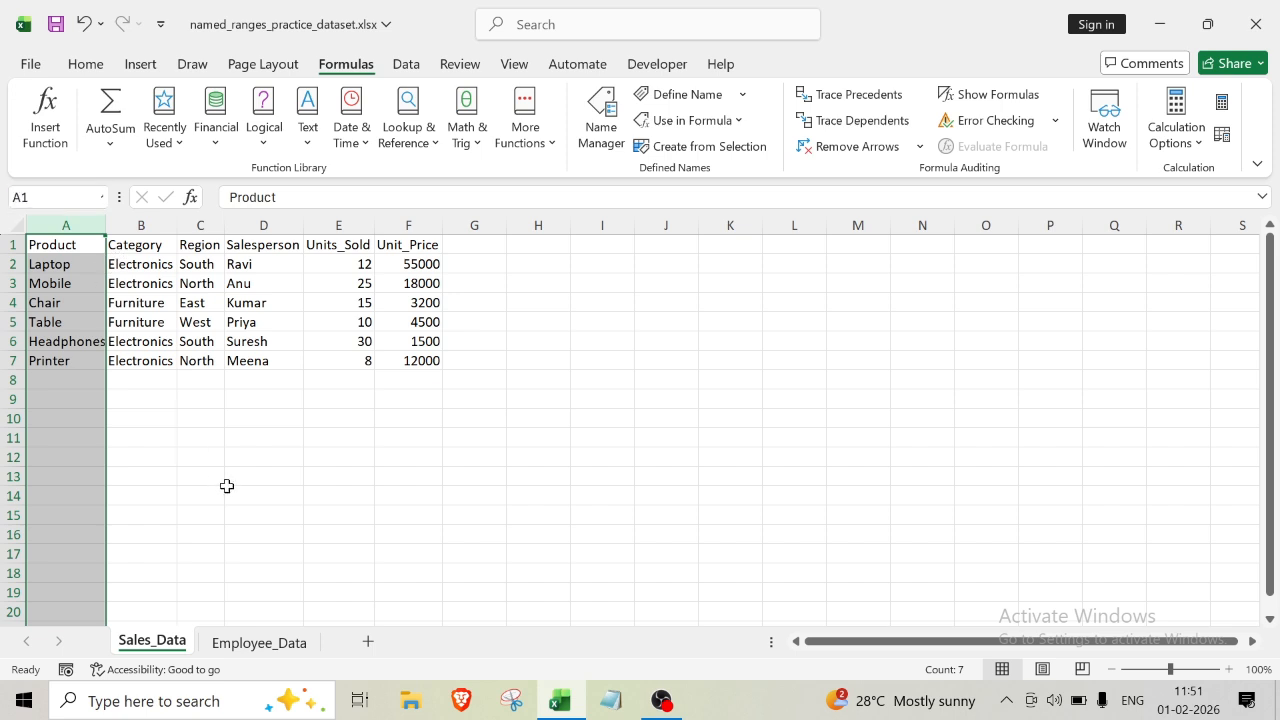
drag(229, 495, 229, 476)
click(103, 198)
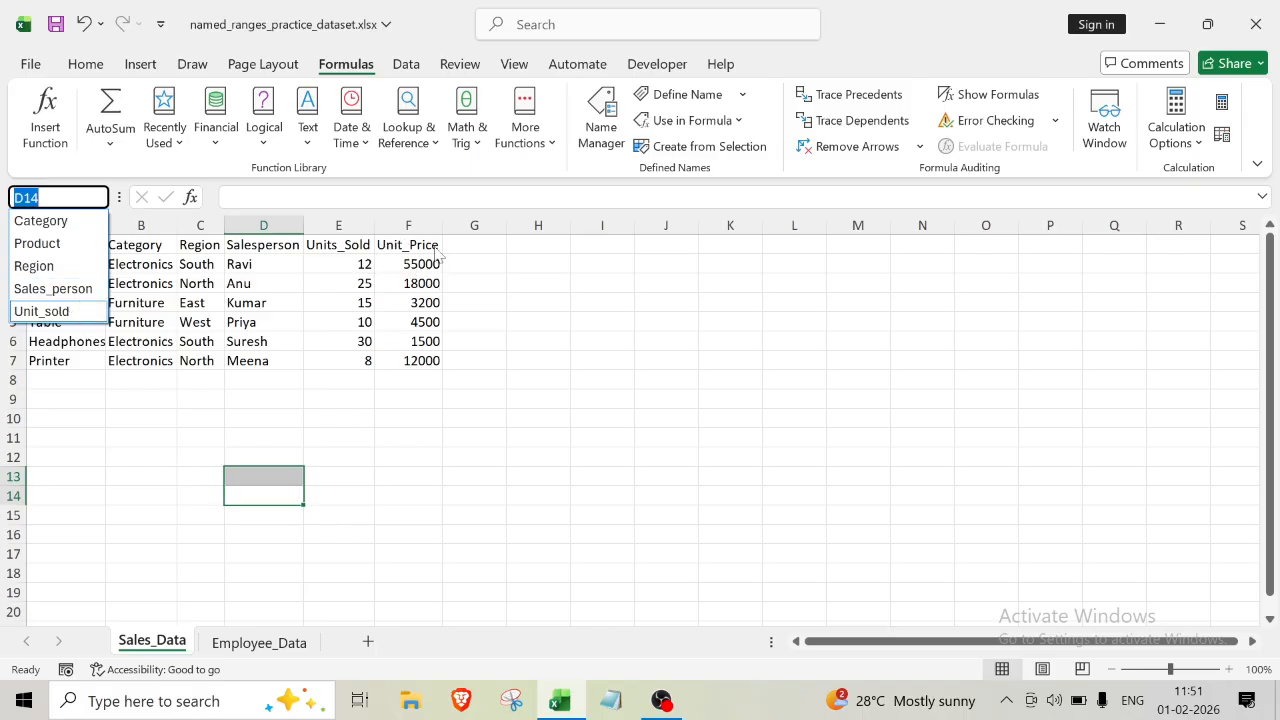
click(249, 652)
click(500, 536)
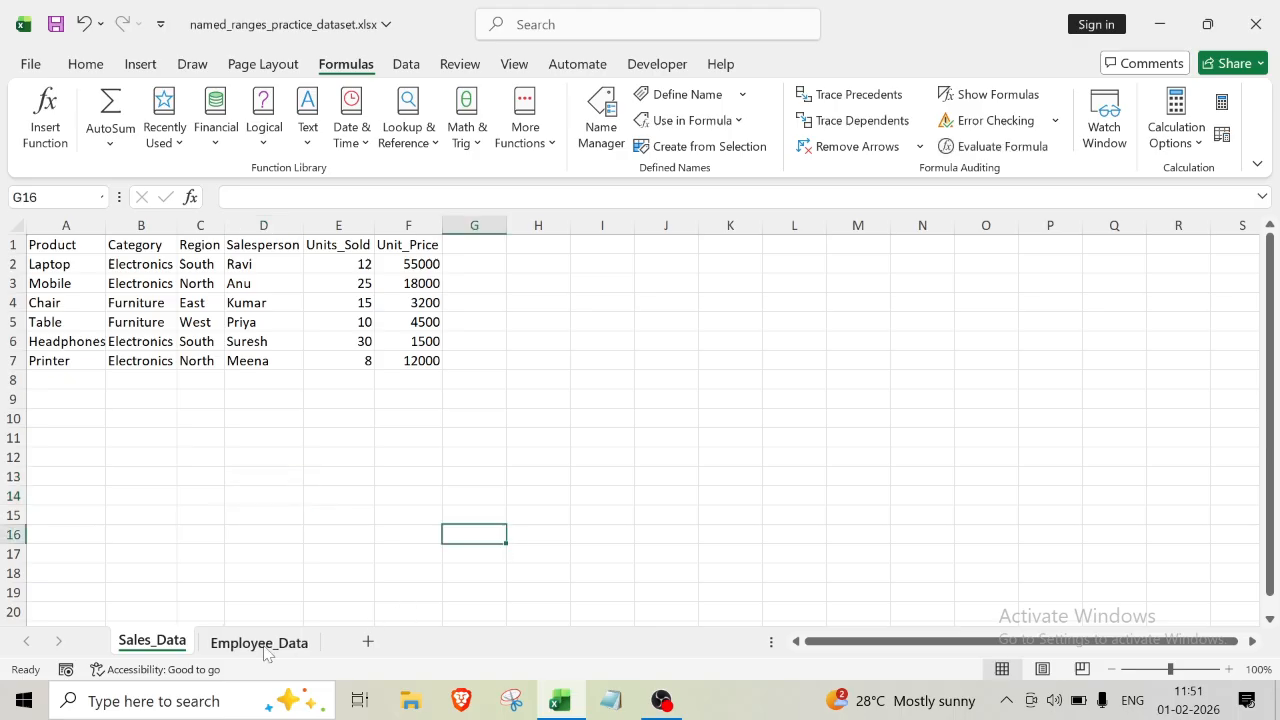
Step: Switch to the Employee_Data sheet and examine which defined names are available there
click(255, 650)
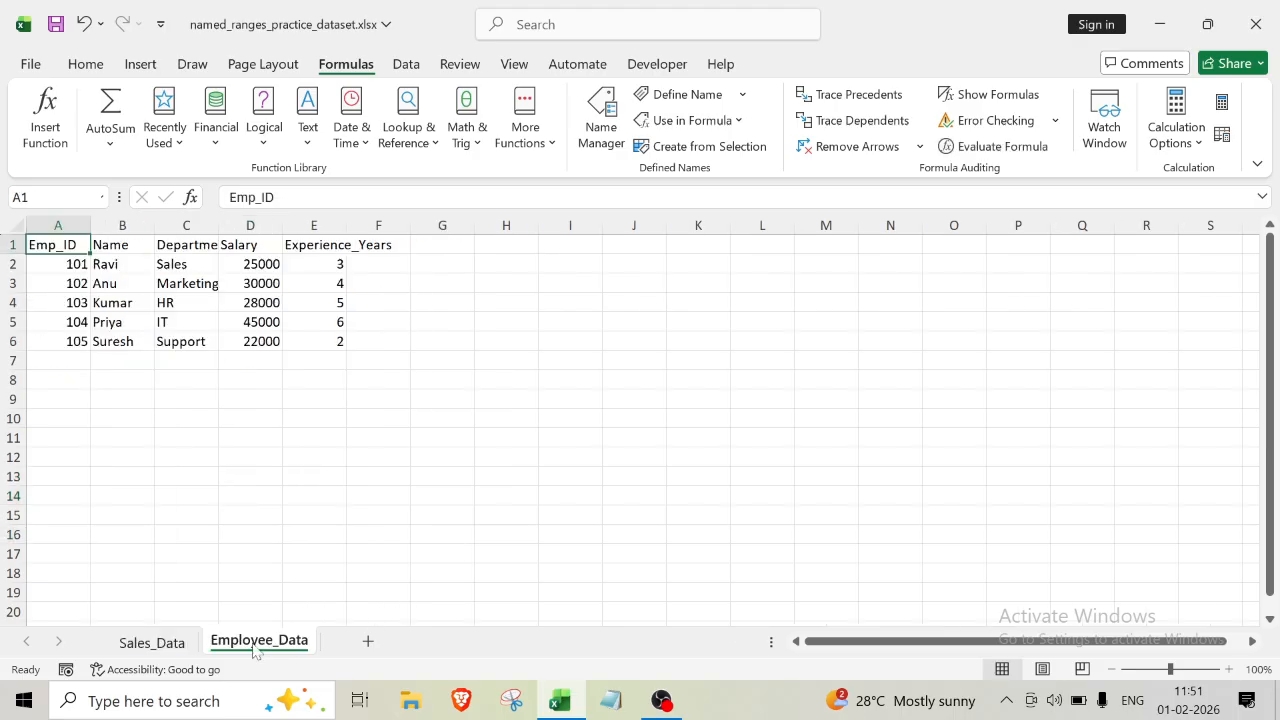
click(102, 198)
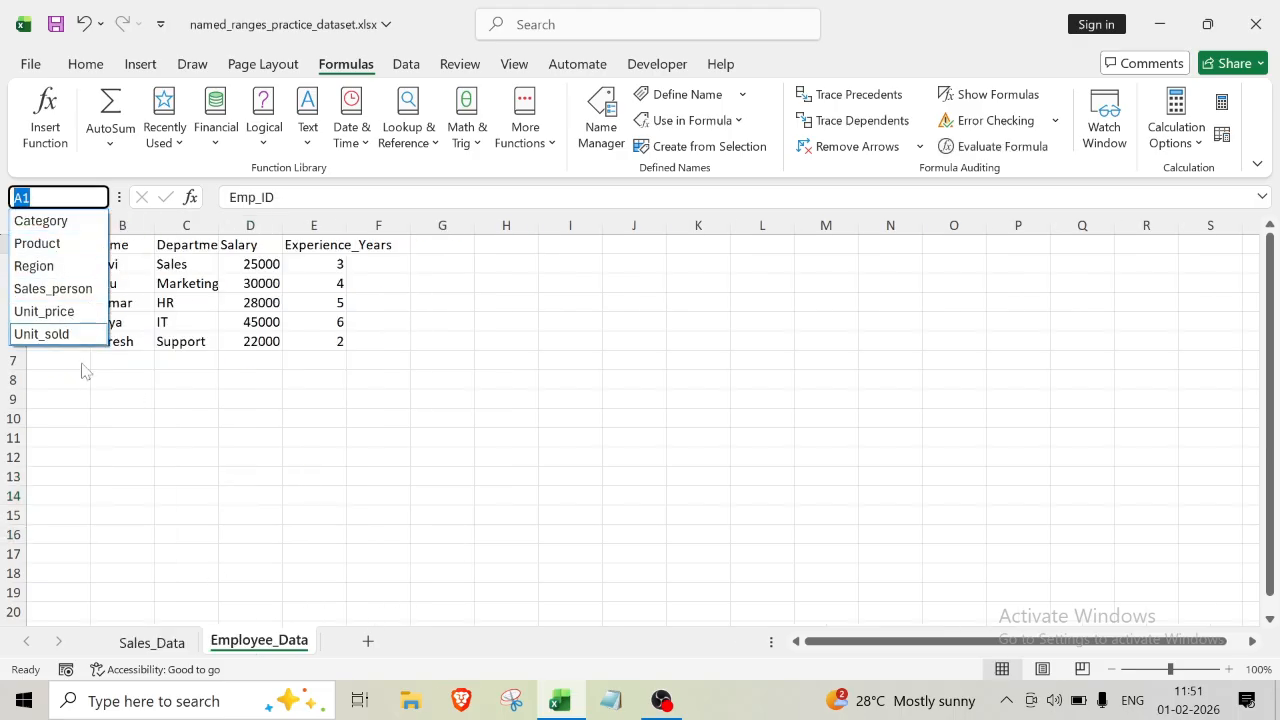
click(500, 484)
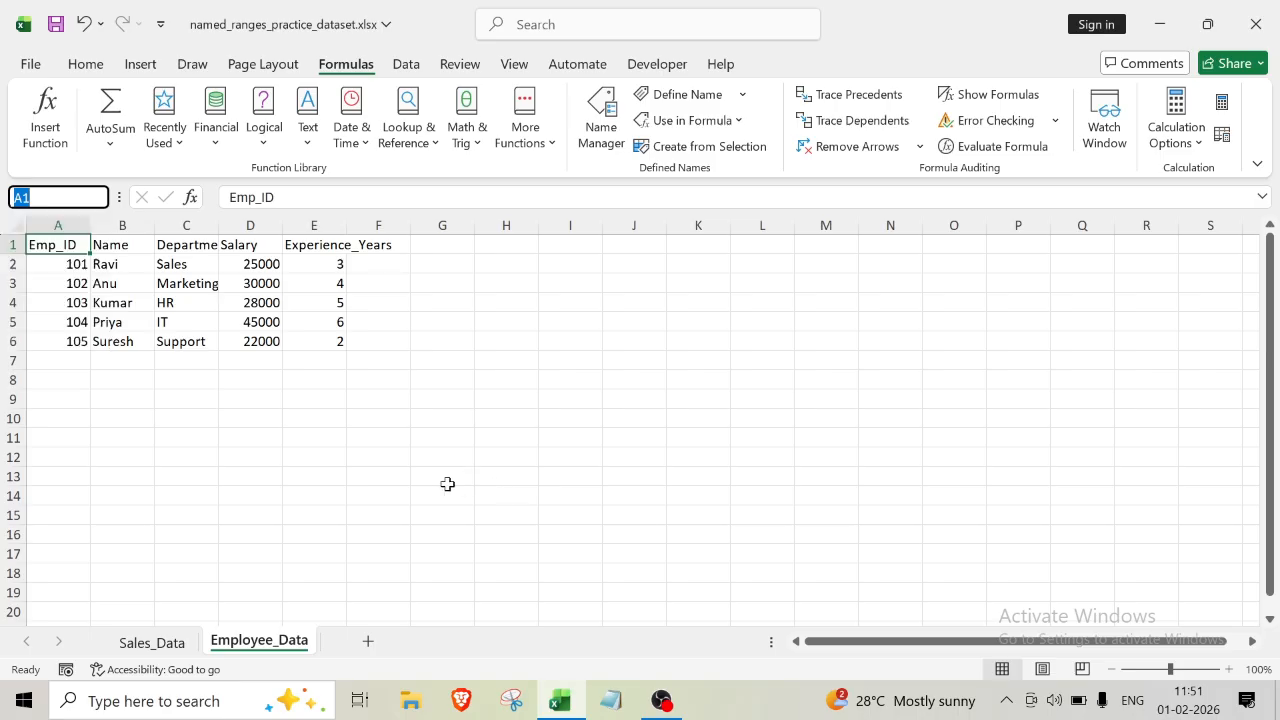
click(197, 455)
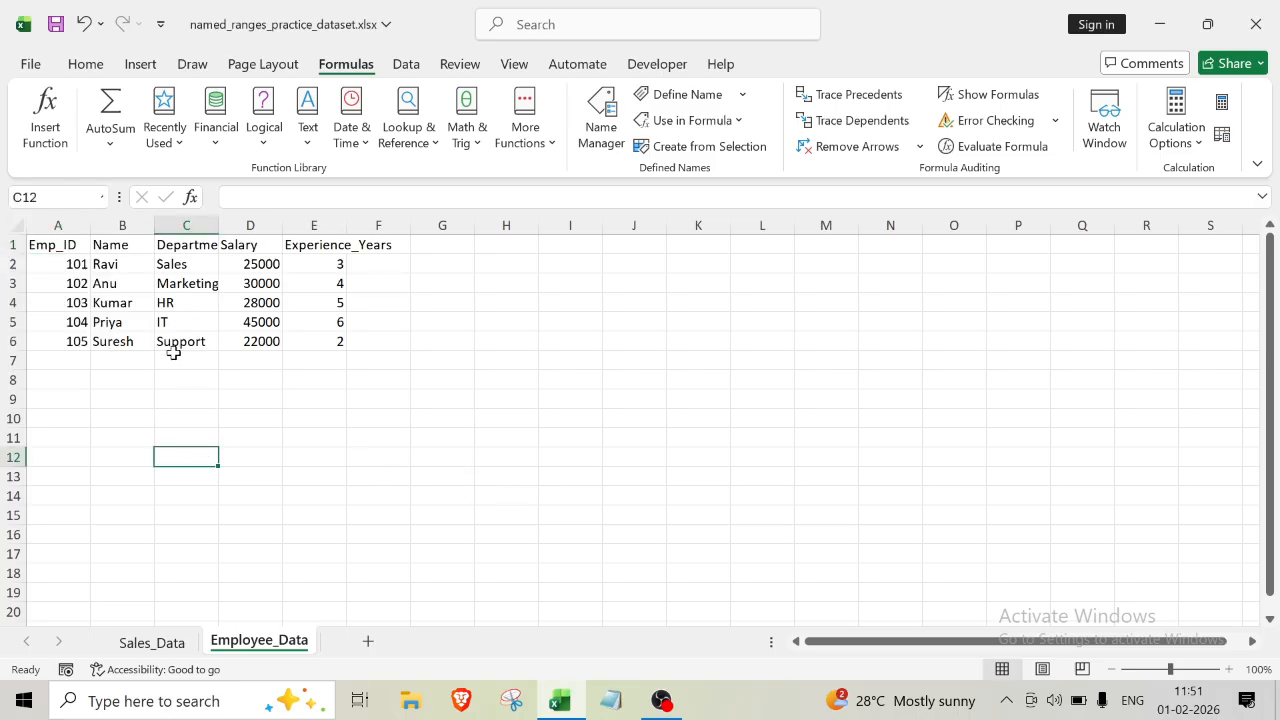
click(68, 227)
click(205, 455)
Step: Insert a blank worksheet directly after Sales_Data and return to the Sales_Data sheet
click(143, 645)
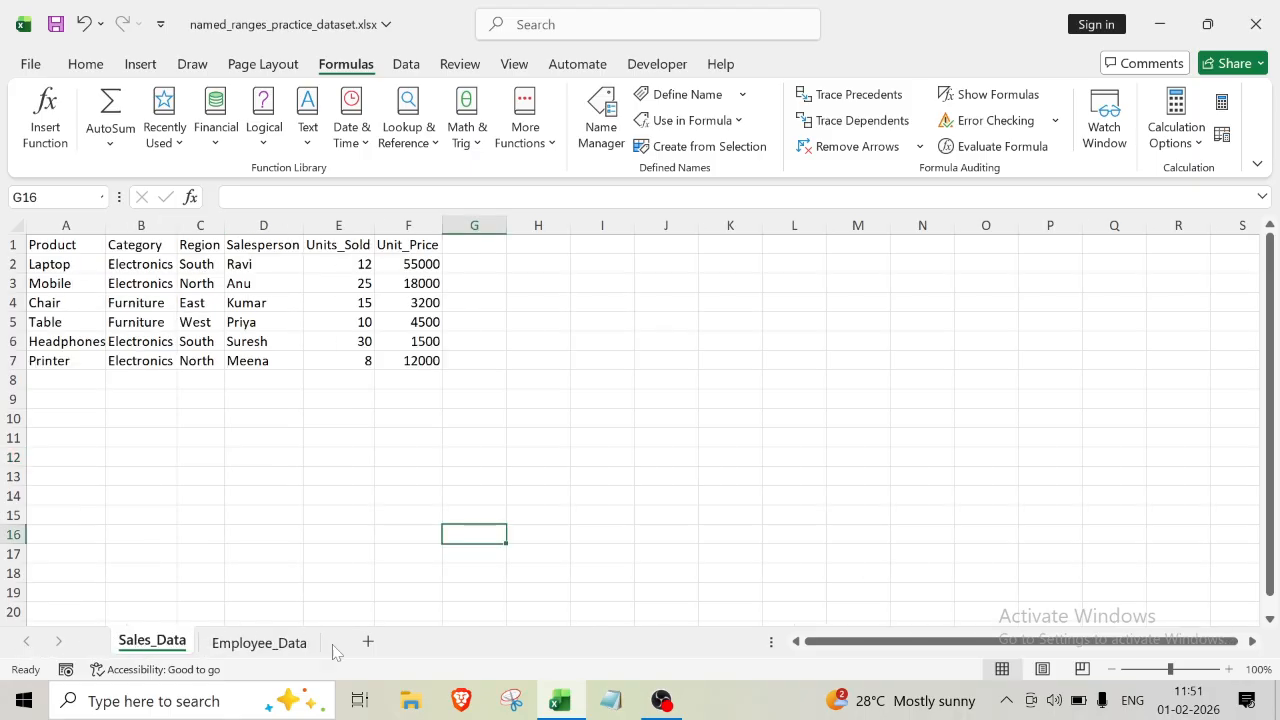
click(368, 643)
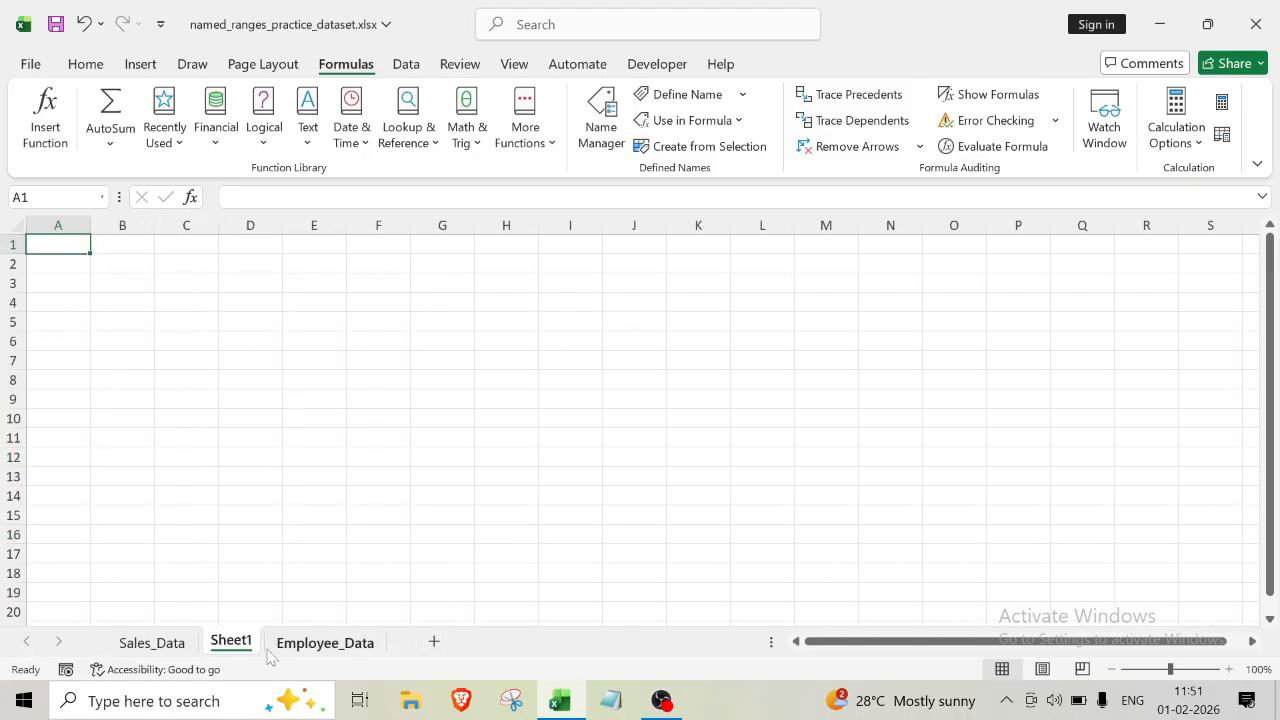
click(167, 645)
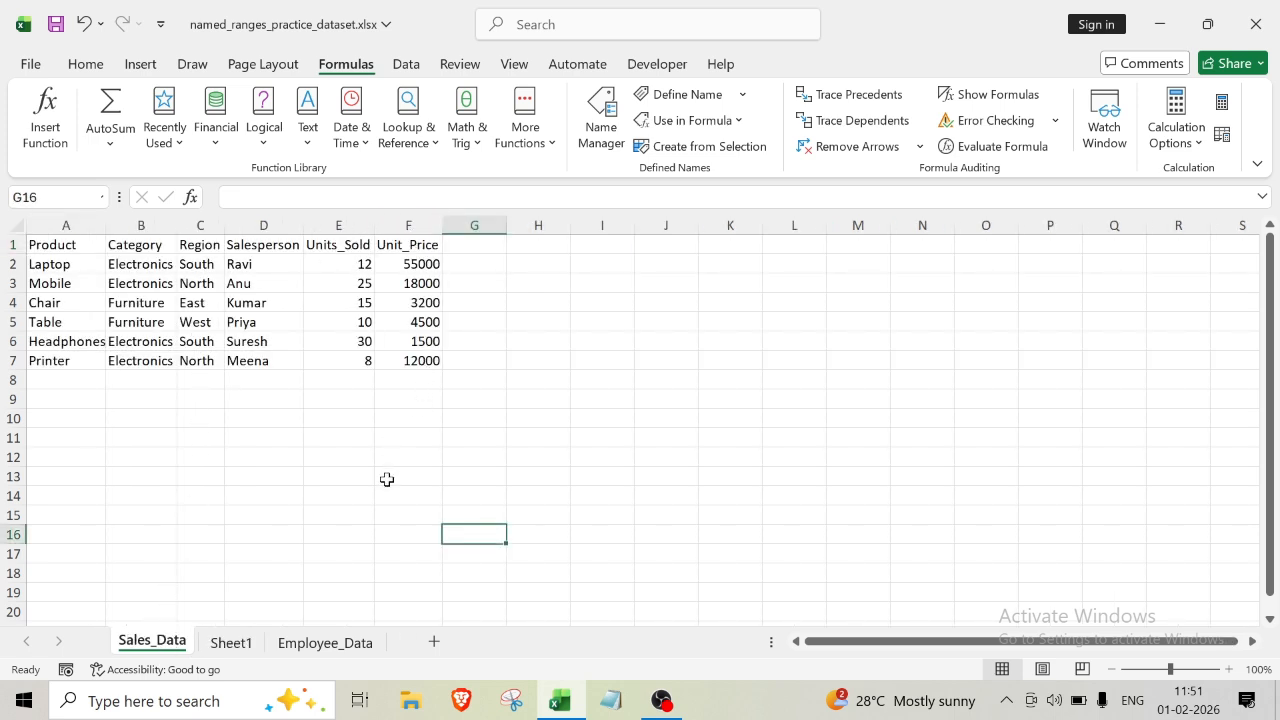
Step: Recheck the defined names listed on the Employee_Data sheet, looking for the sheet-scoped Unit_price
click(340, 645)
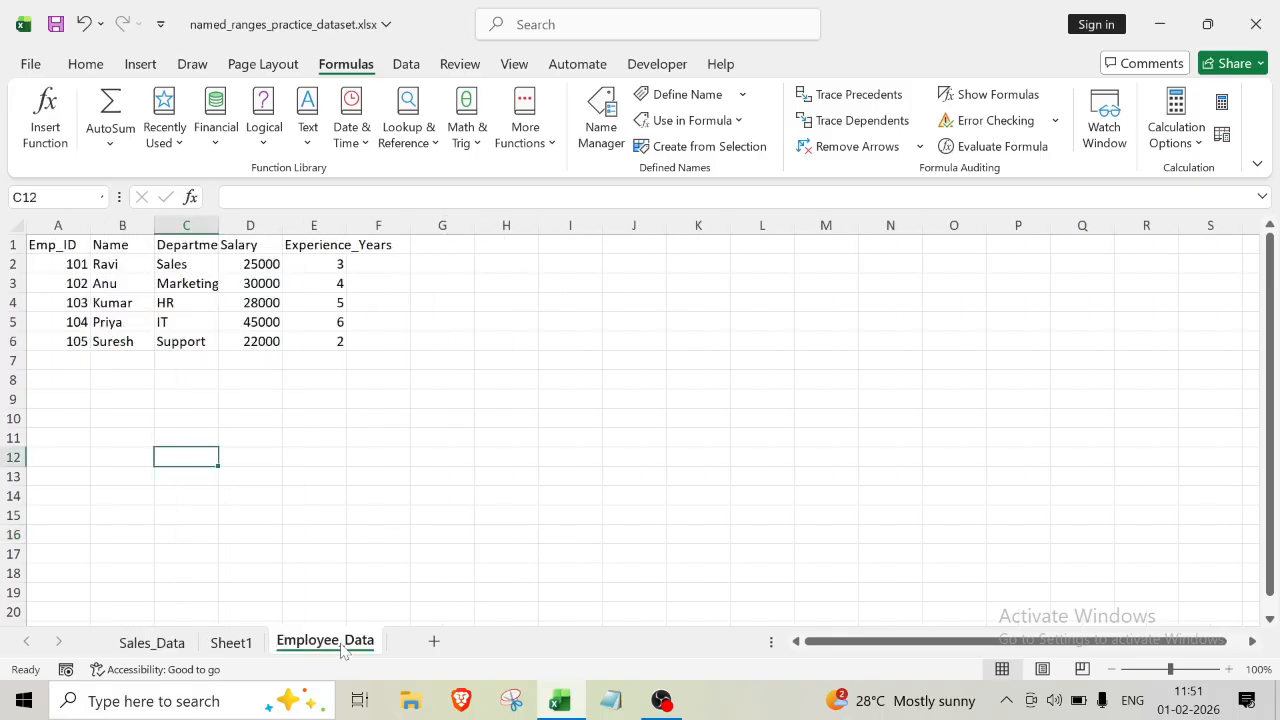
click(104, 198)
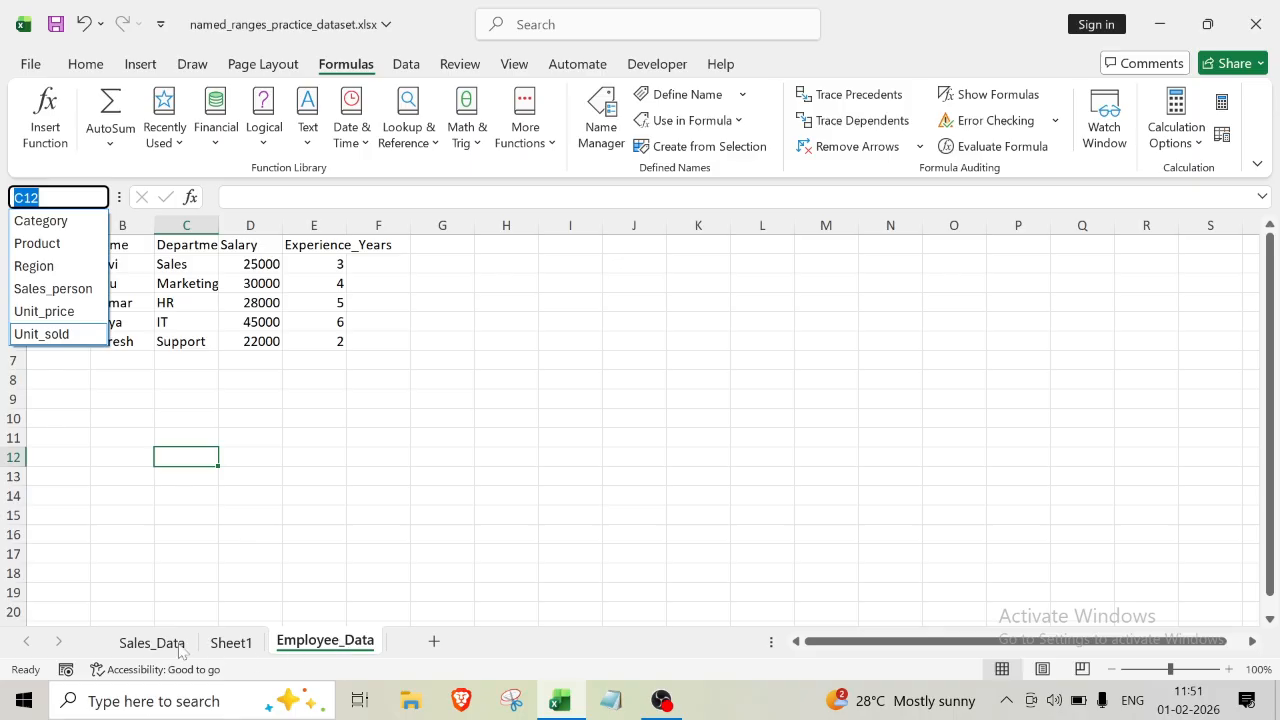
key(Escape)
click(109, 469)
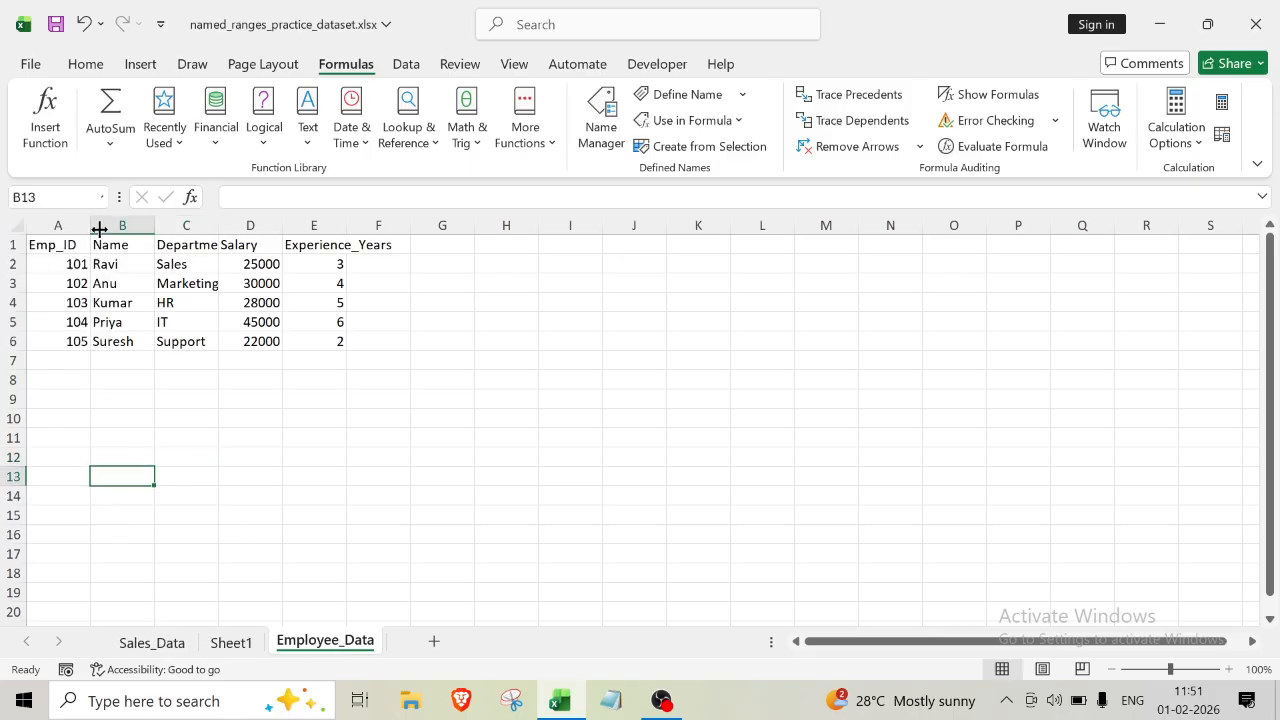
click(102, 198)
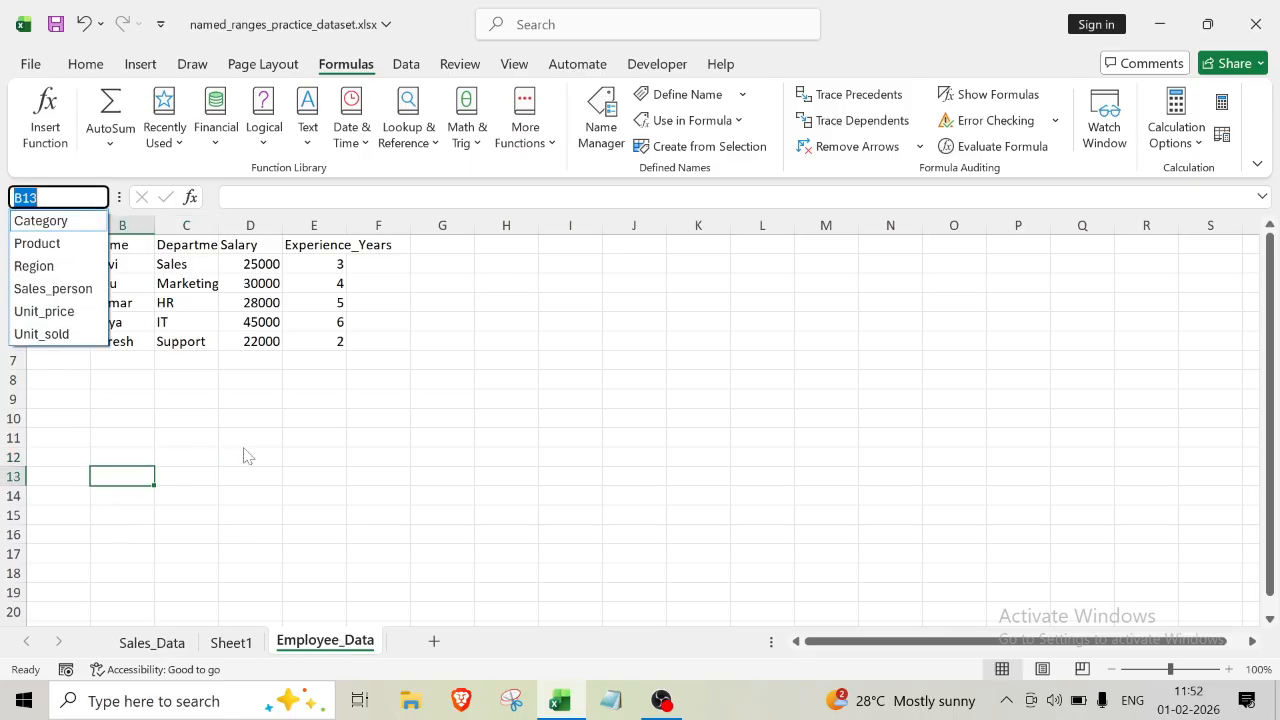
key(Escape)
Step: Go back to Sales_Data and compare its list of defined names with that of Employee_Data
click(170, 646)
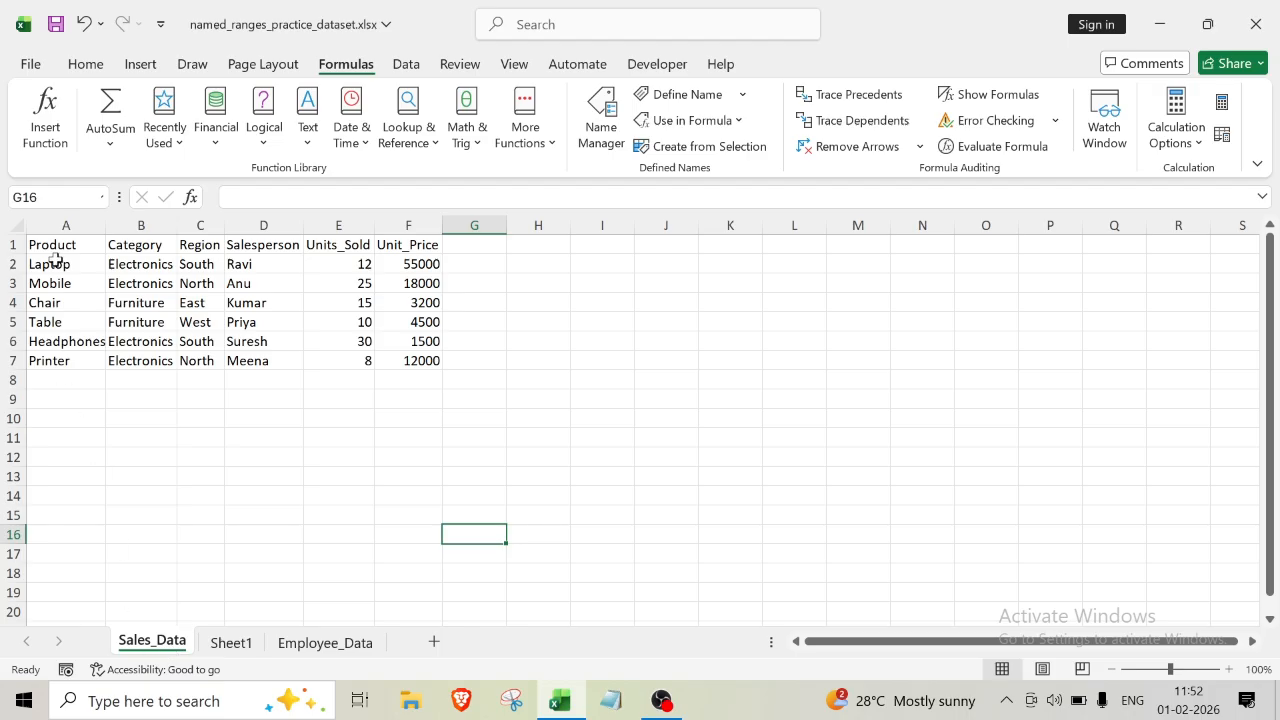
click(102, 197)
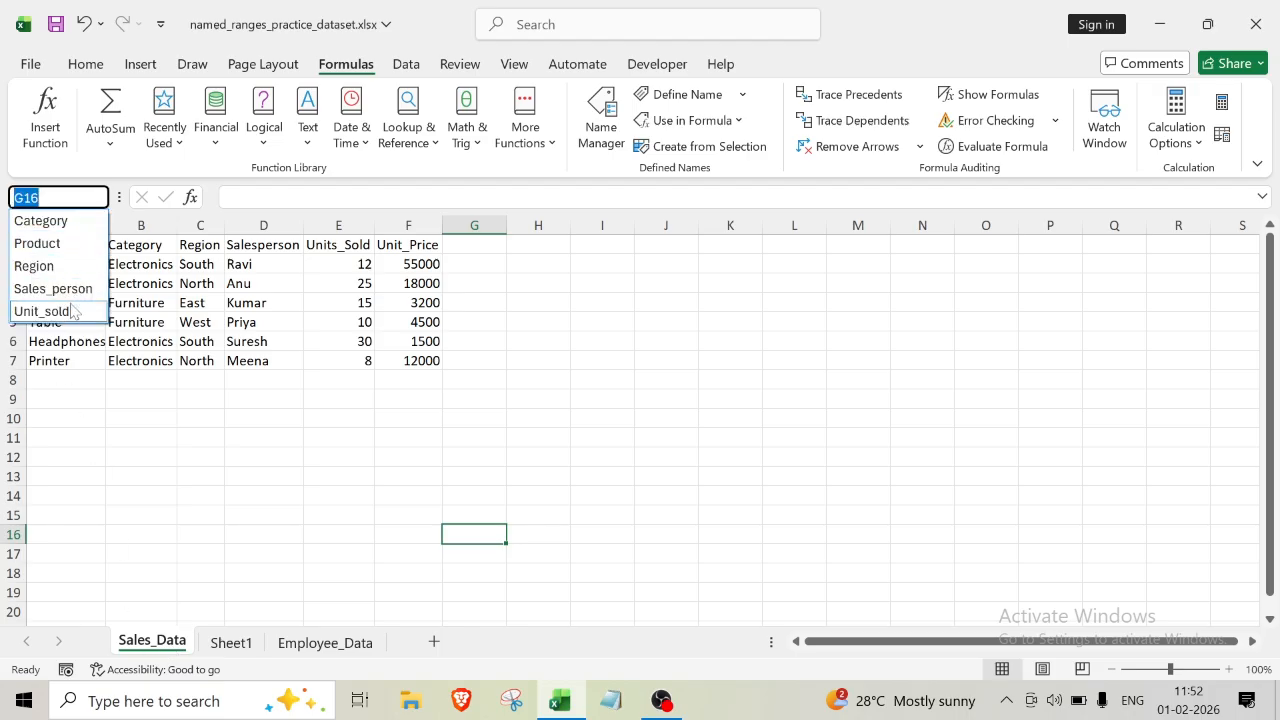
click(188, 458)
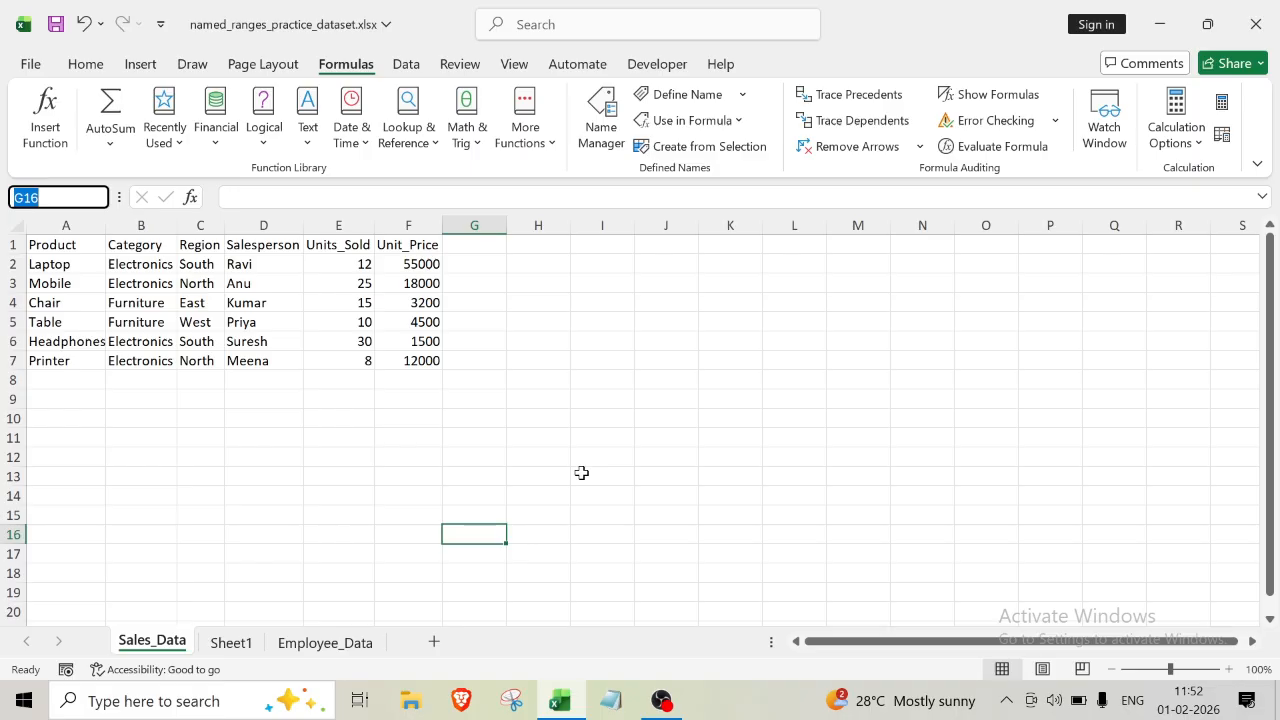
click(251, 481)
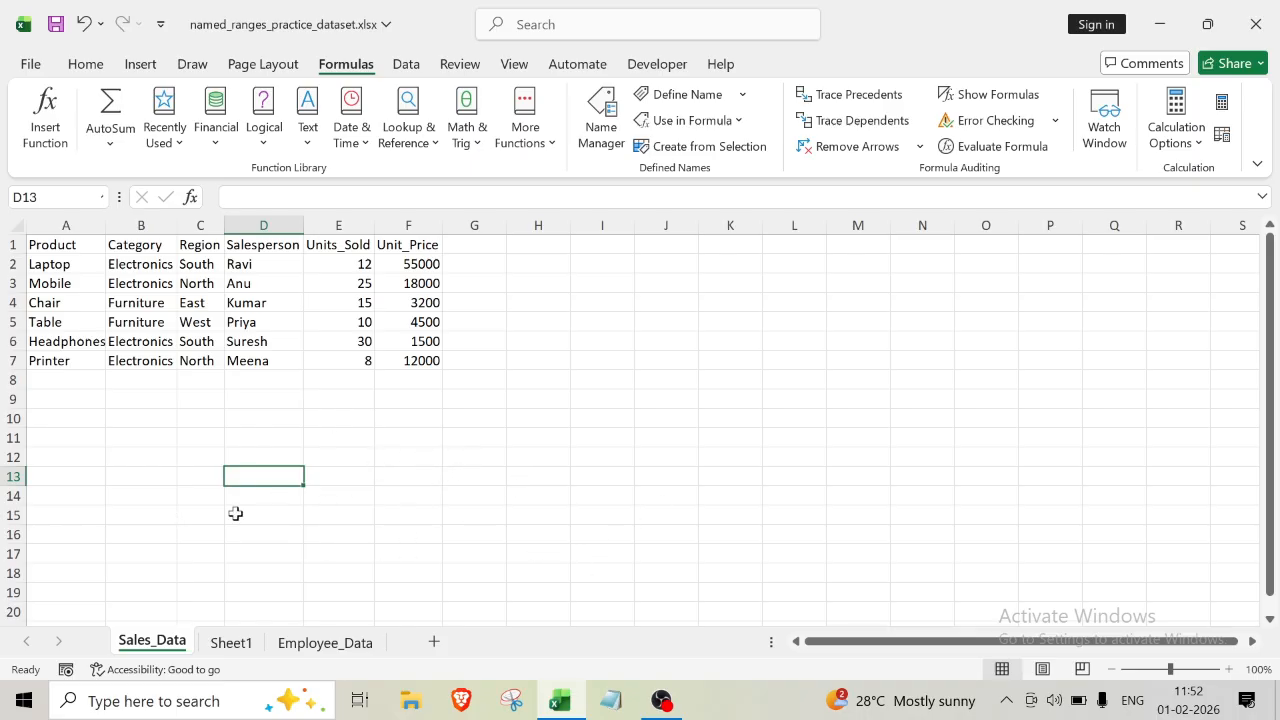
click(396, 492)
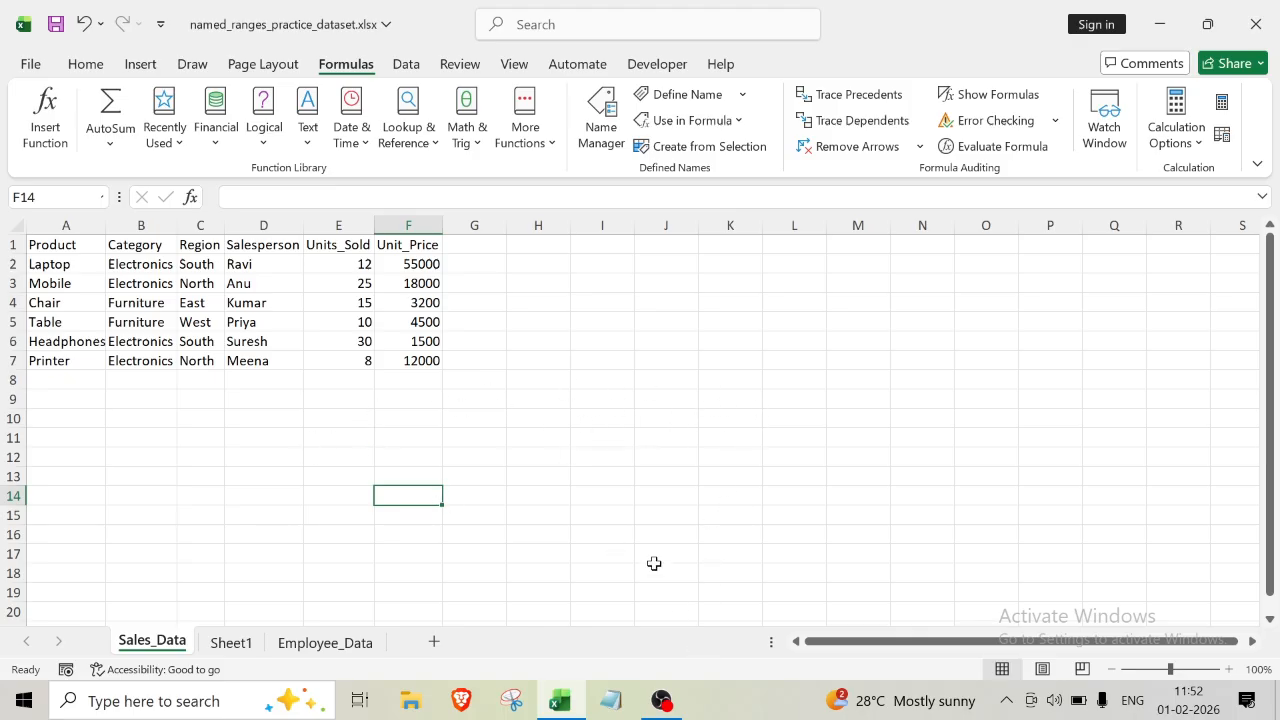
click(661, 700)
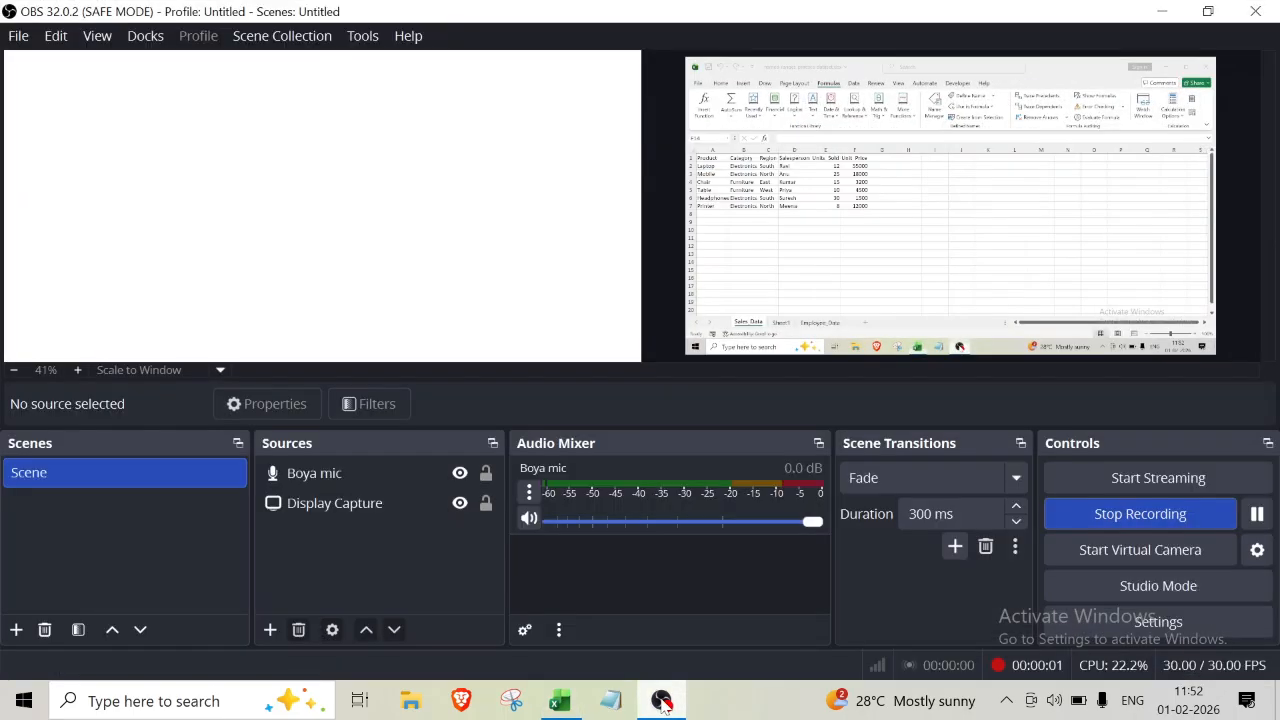